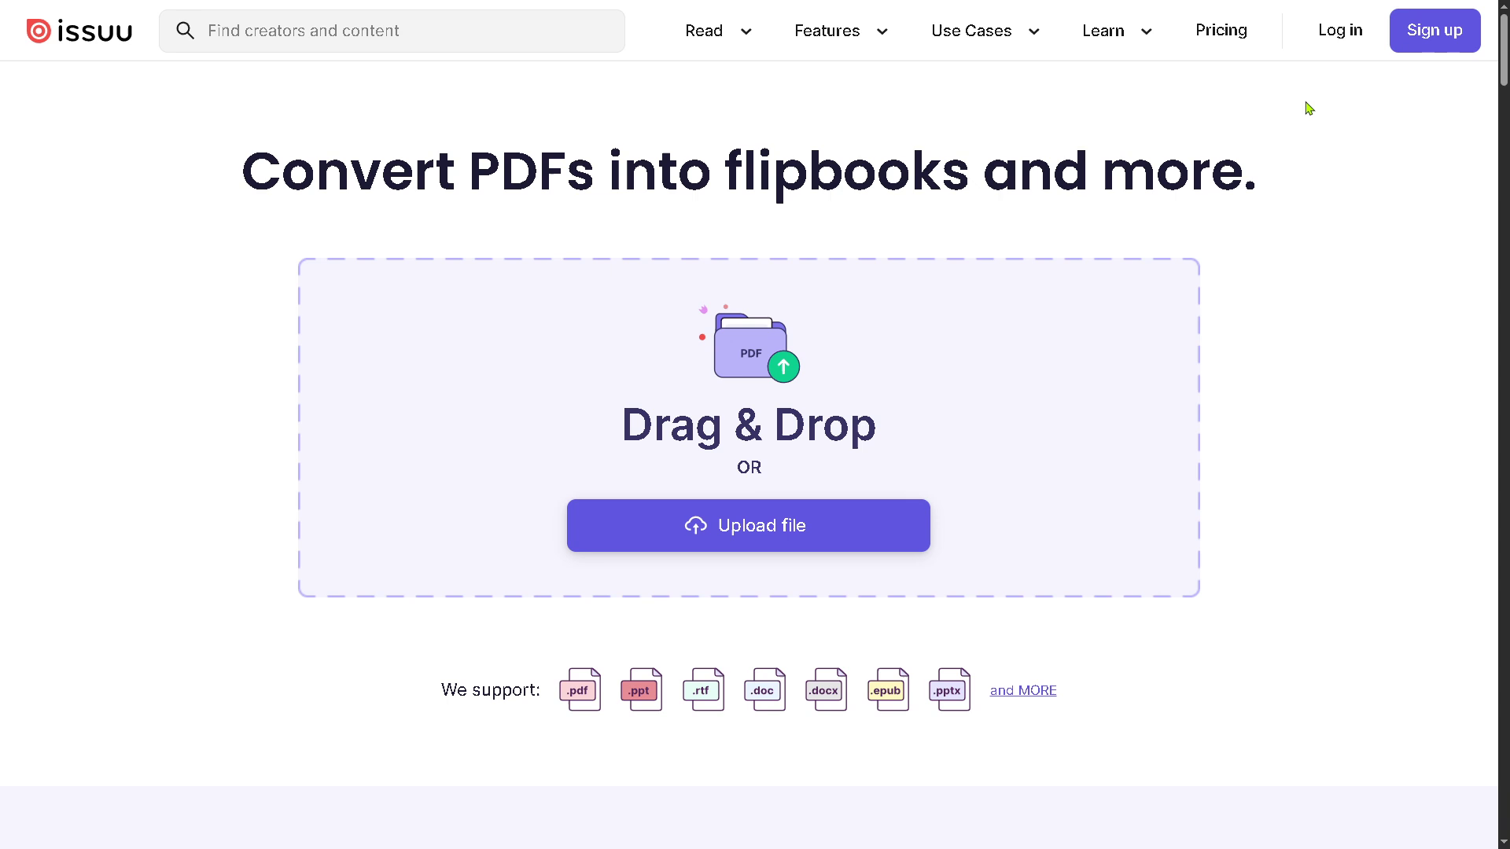
Finish creating the Issuu account, skipping the usage and discovery onboarding questions.
{"action": "left_click", "coordinate": [1449, 35]}
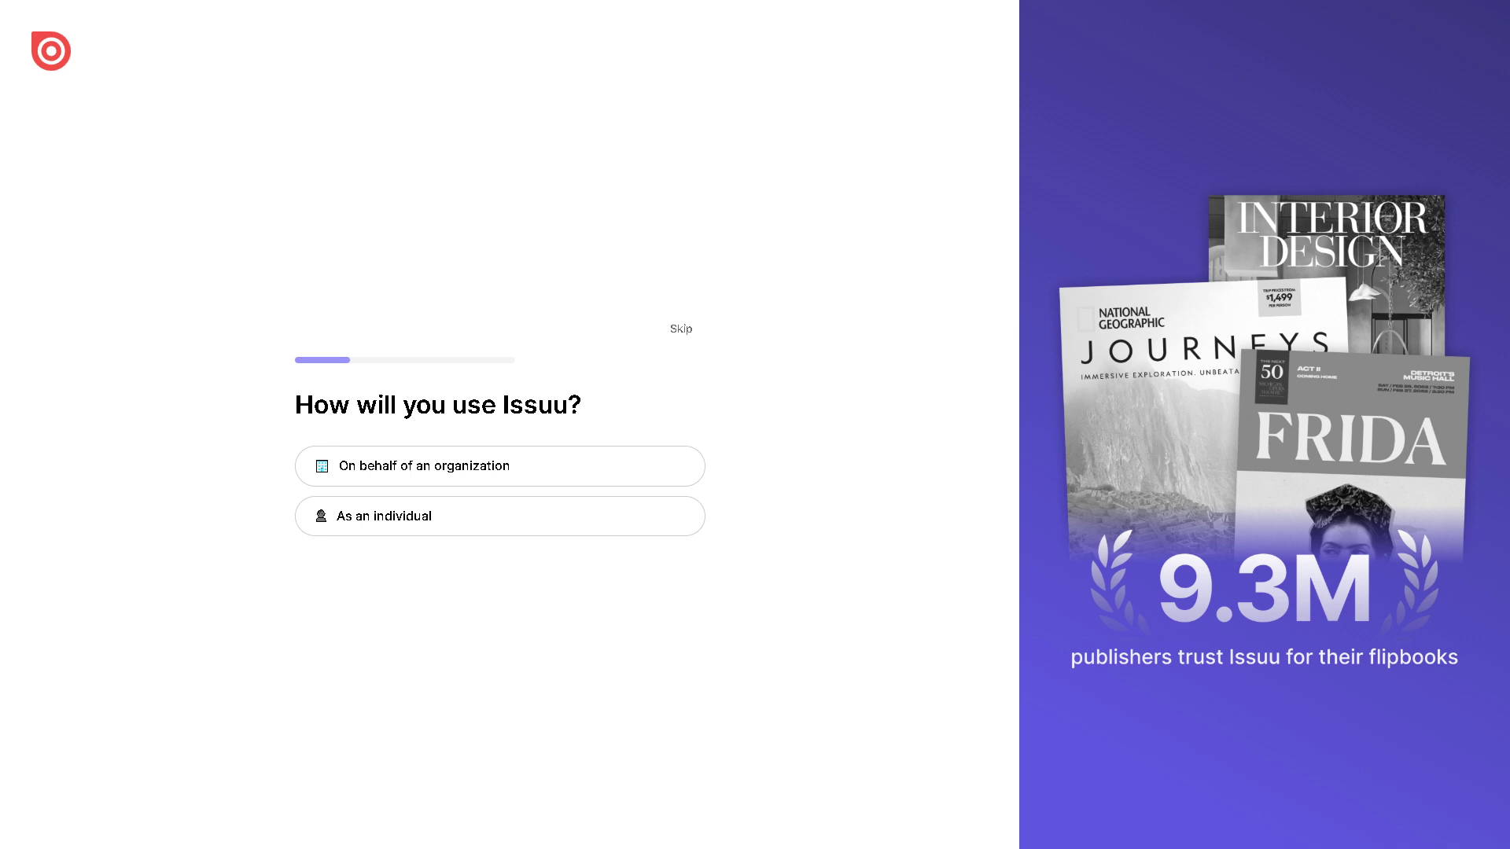
{"action": "left_click", "coordinate": [682, 331]}
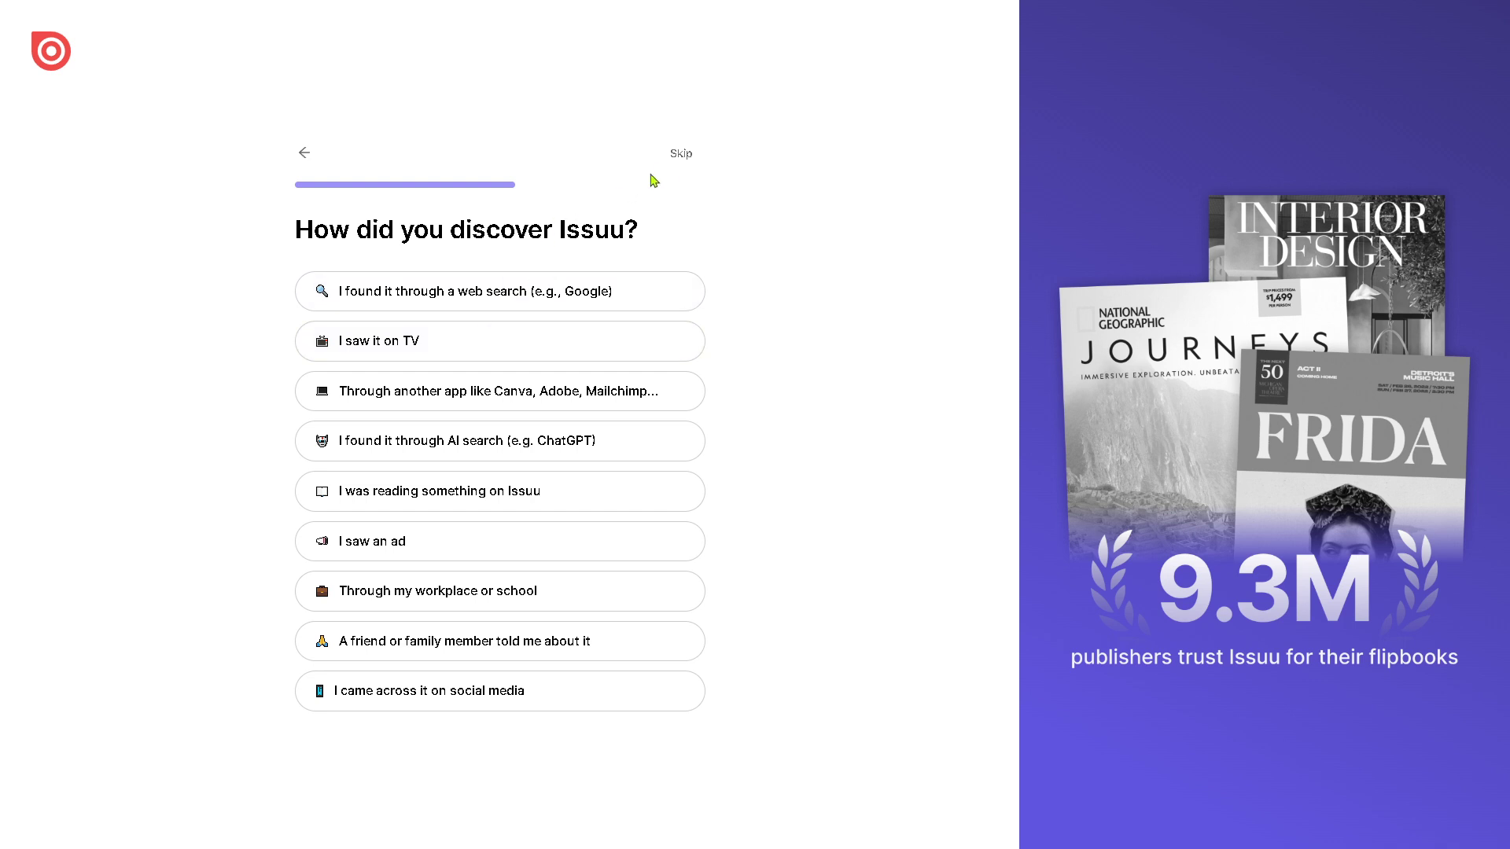
{"action": "left_click", "coordinate": [679, 155]}
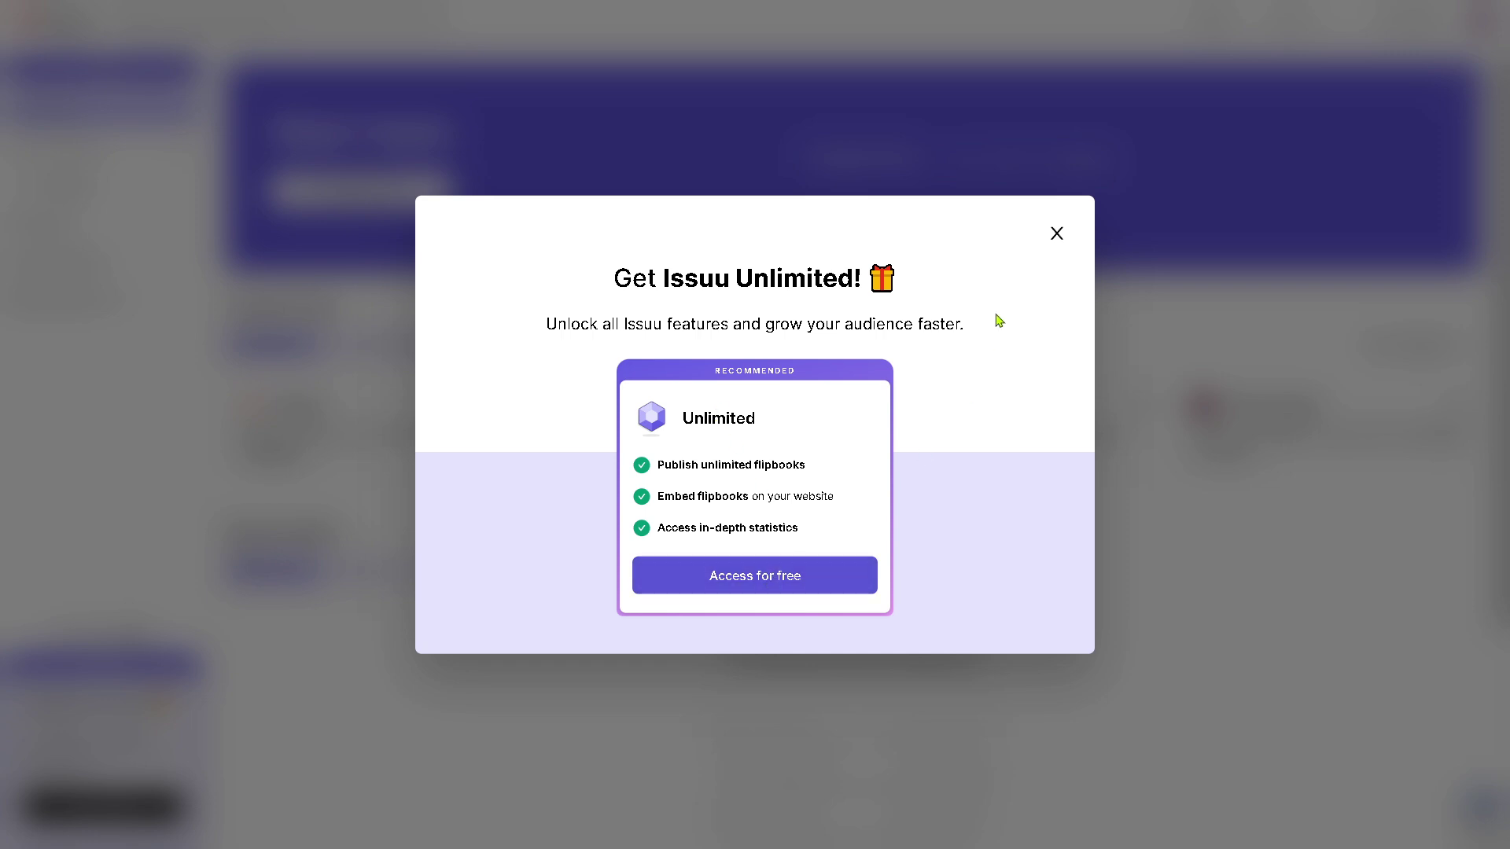
Dismiss the Issuu Unlimited offer and expand the Canva integration details.
{"action": "left_click", "coordinate": [1056, 234]}
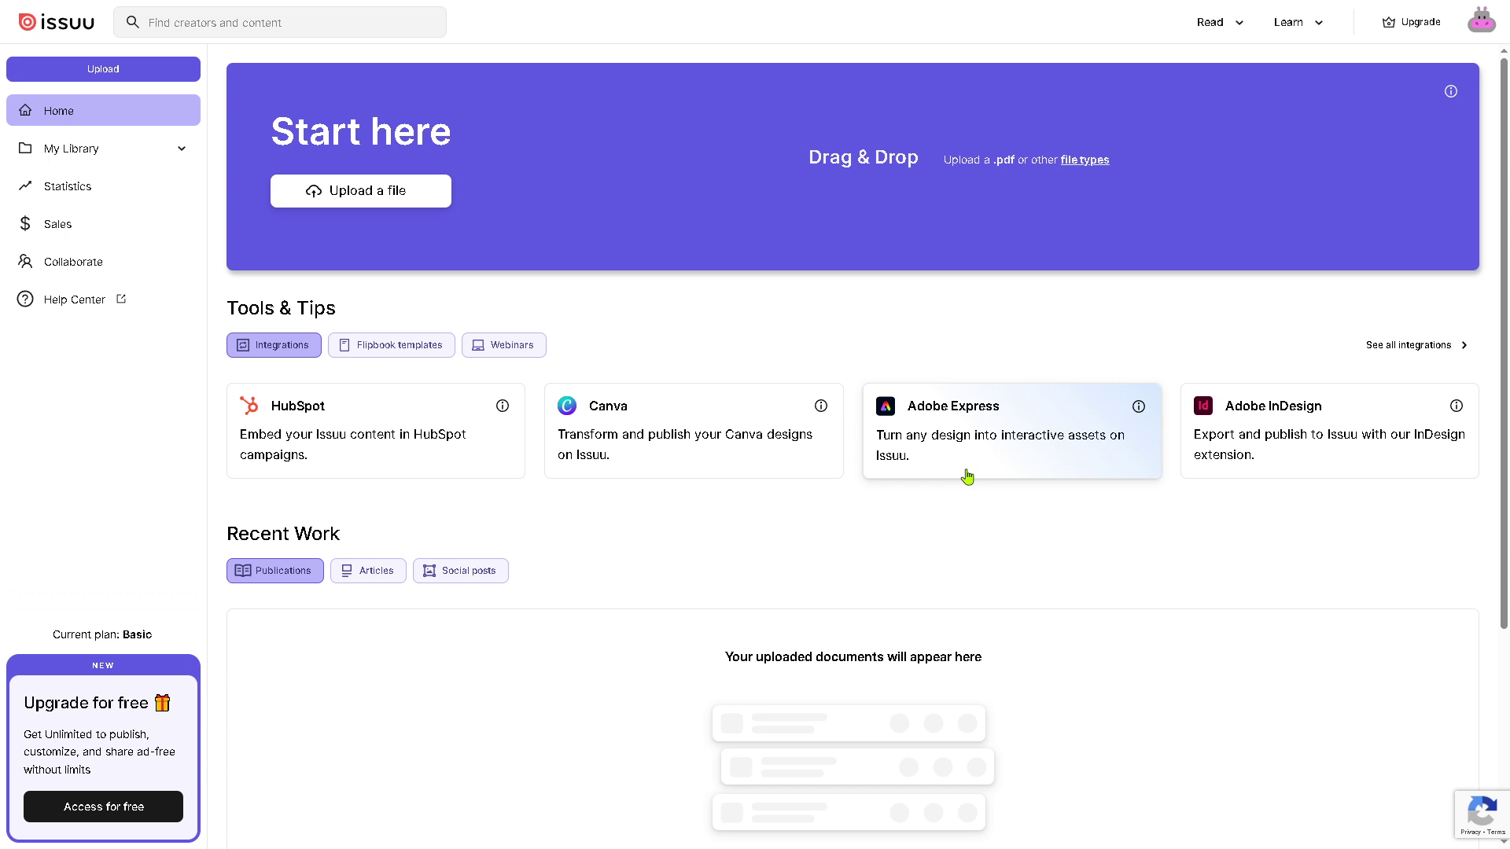
{"action": "left_click", "coordinate": [636, 444]}
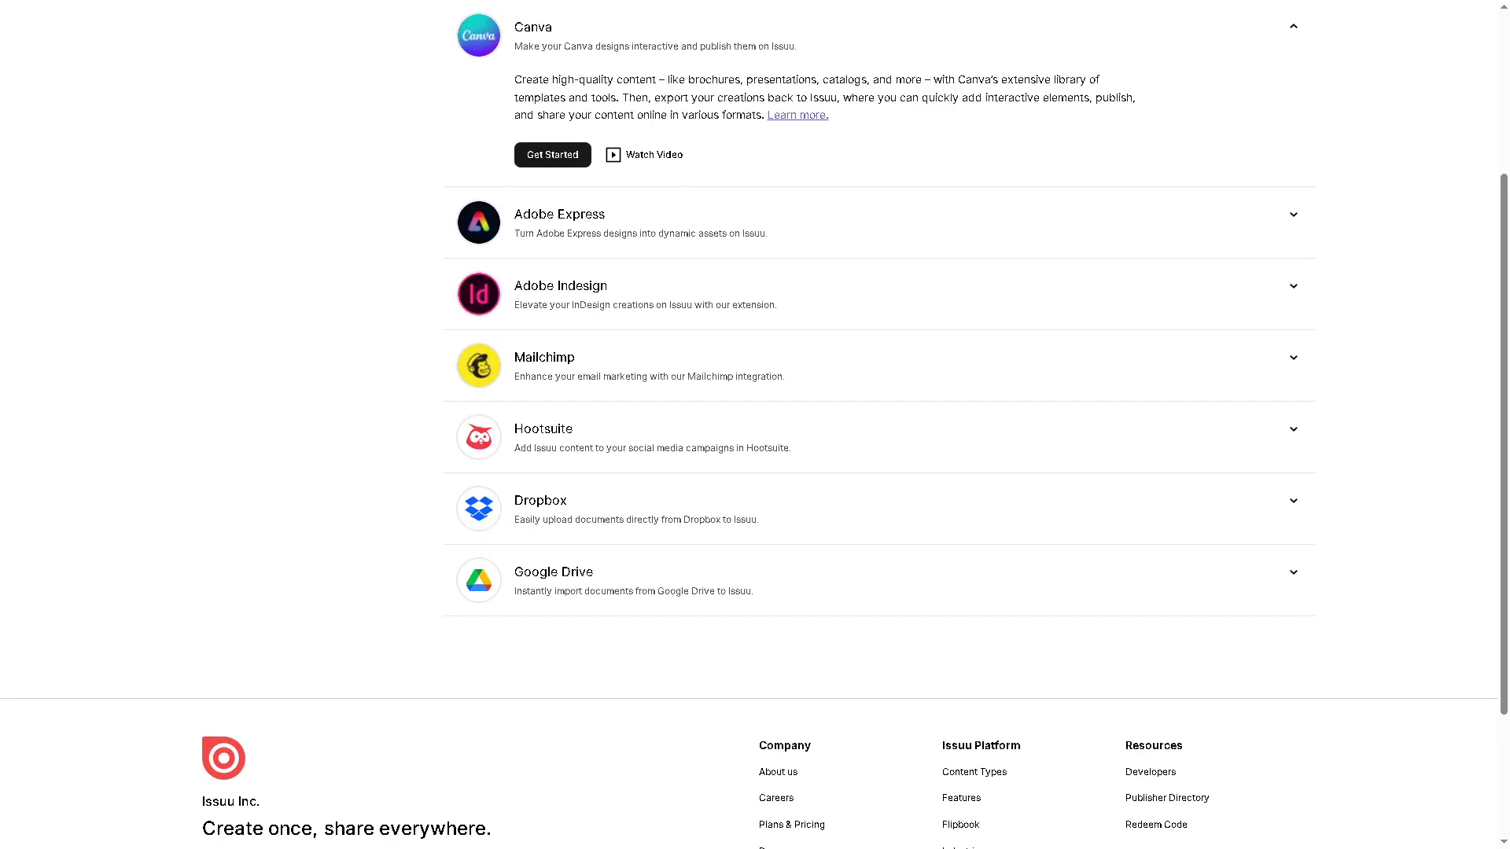
Review the Issuu app in Canva and close its details without starting a new design.
{"action": "left_click", "coordinate": [548, 154]}
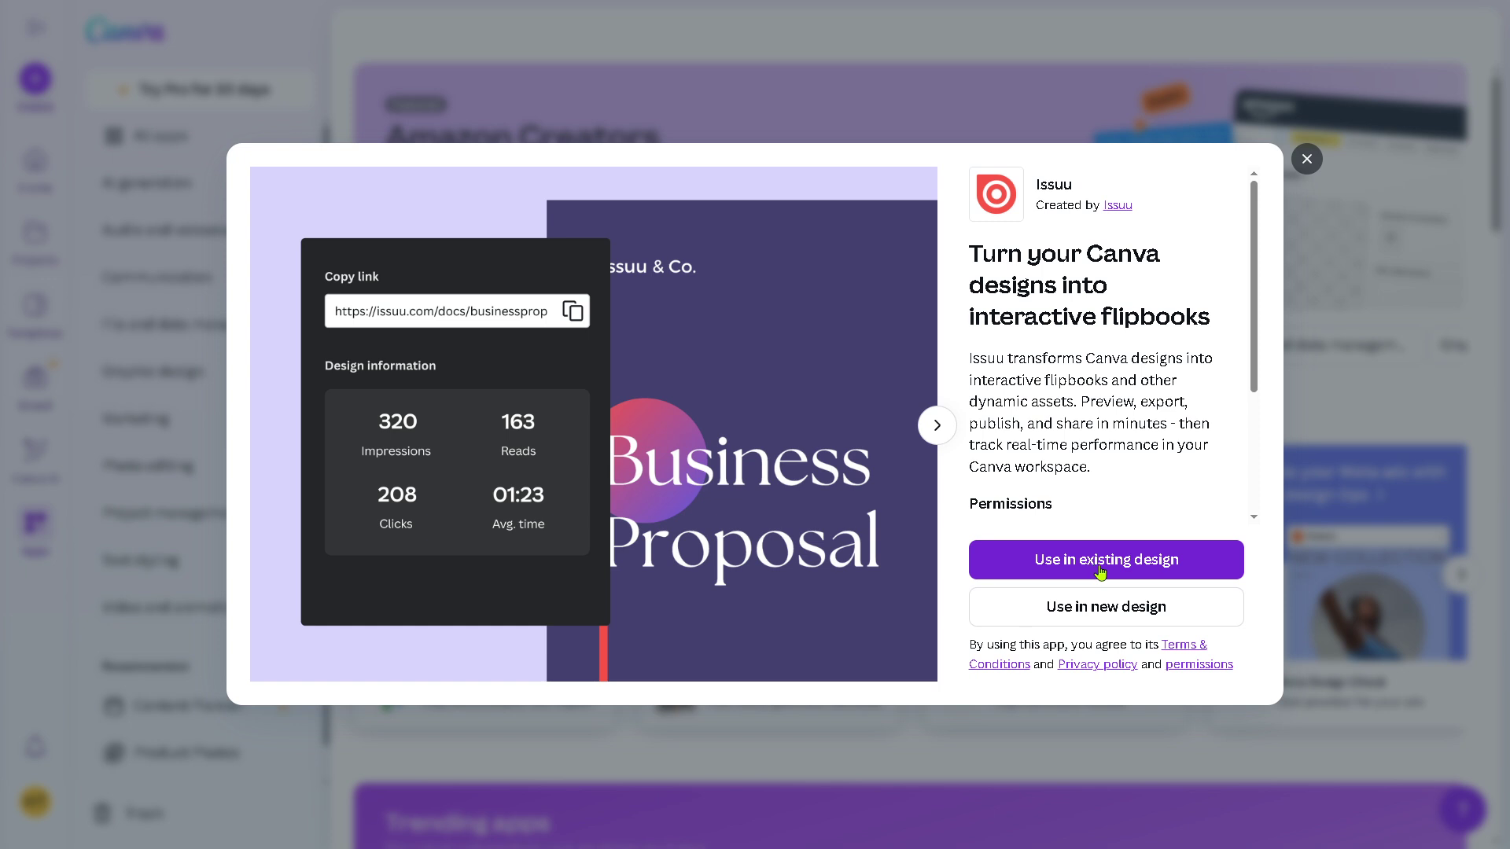
{"action": "left_click", "coordinate": [1129, 619]}
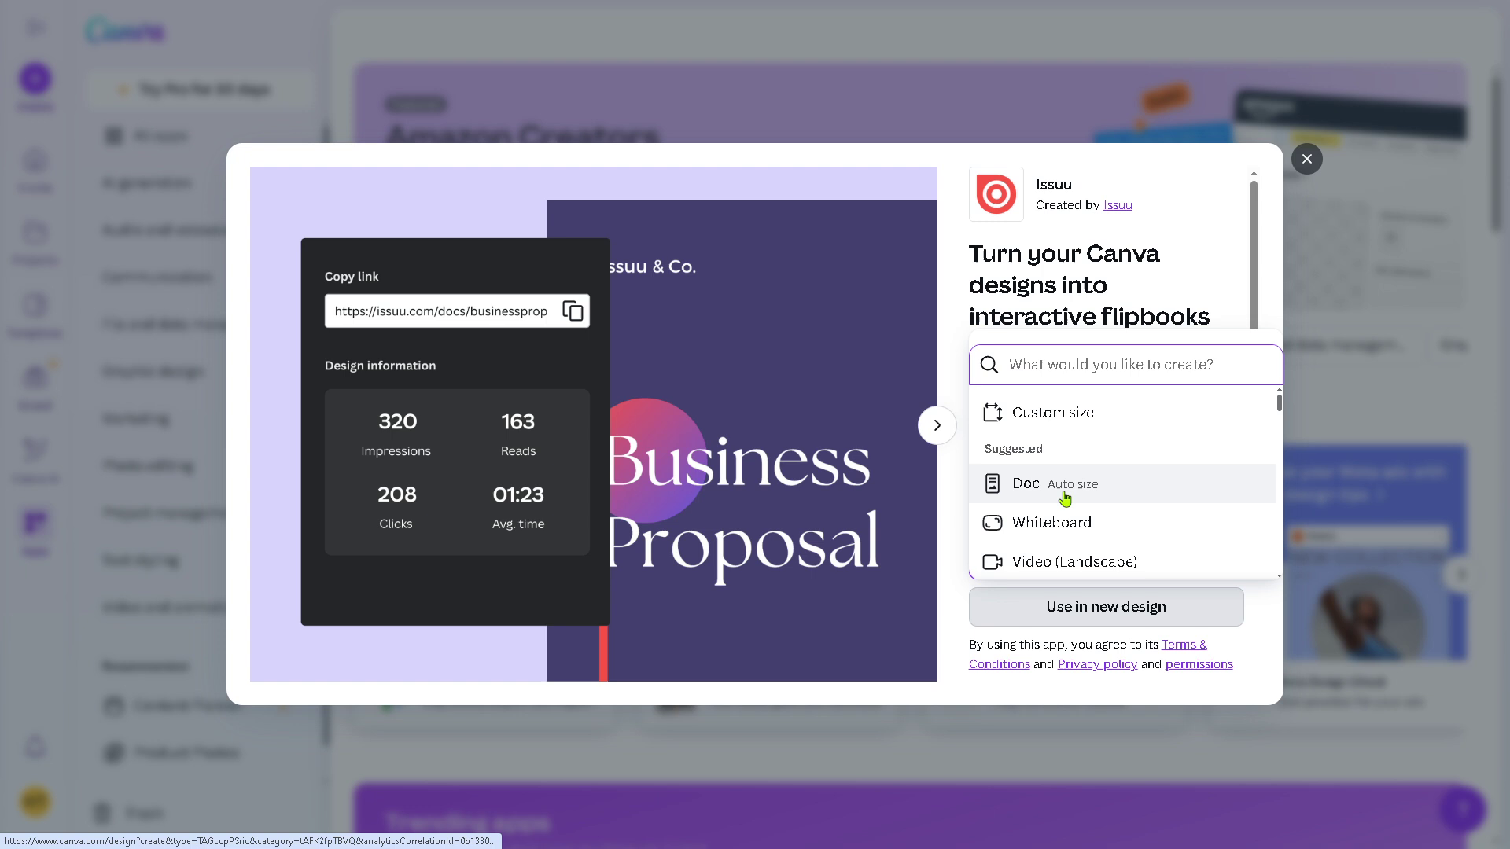
{"action": "scroll", "coordinate": [1064, 498], "scroll_direction": "down", "scroll_amount": 1}
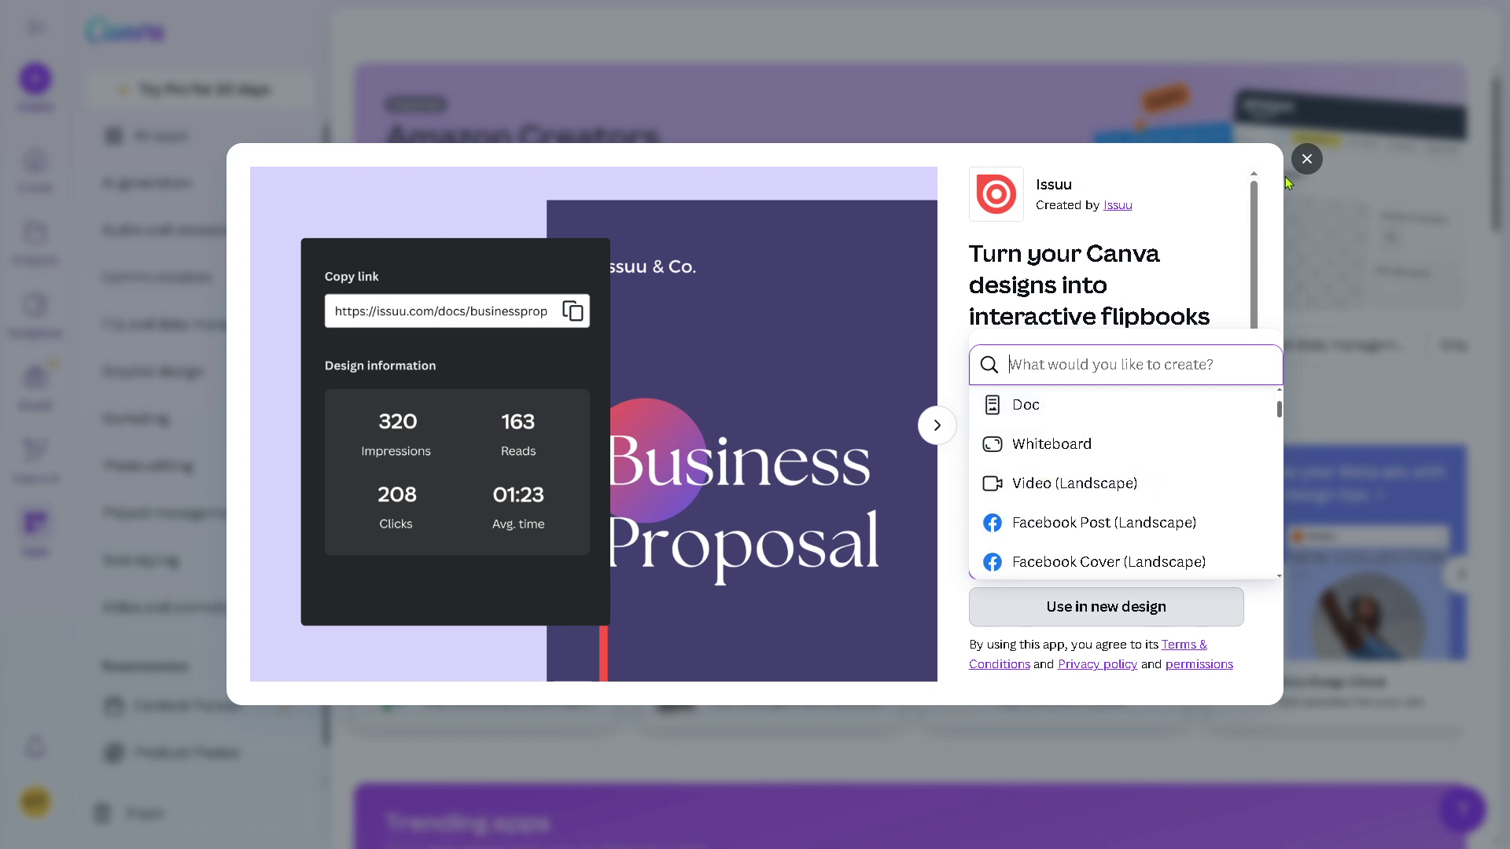
{"action": "left_click", "coordinate": [1306, 160]}
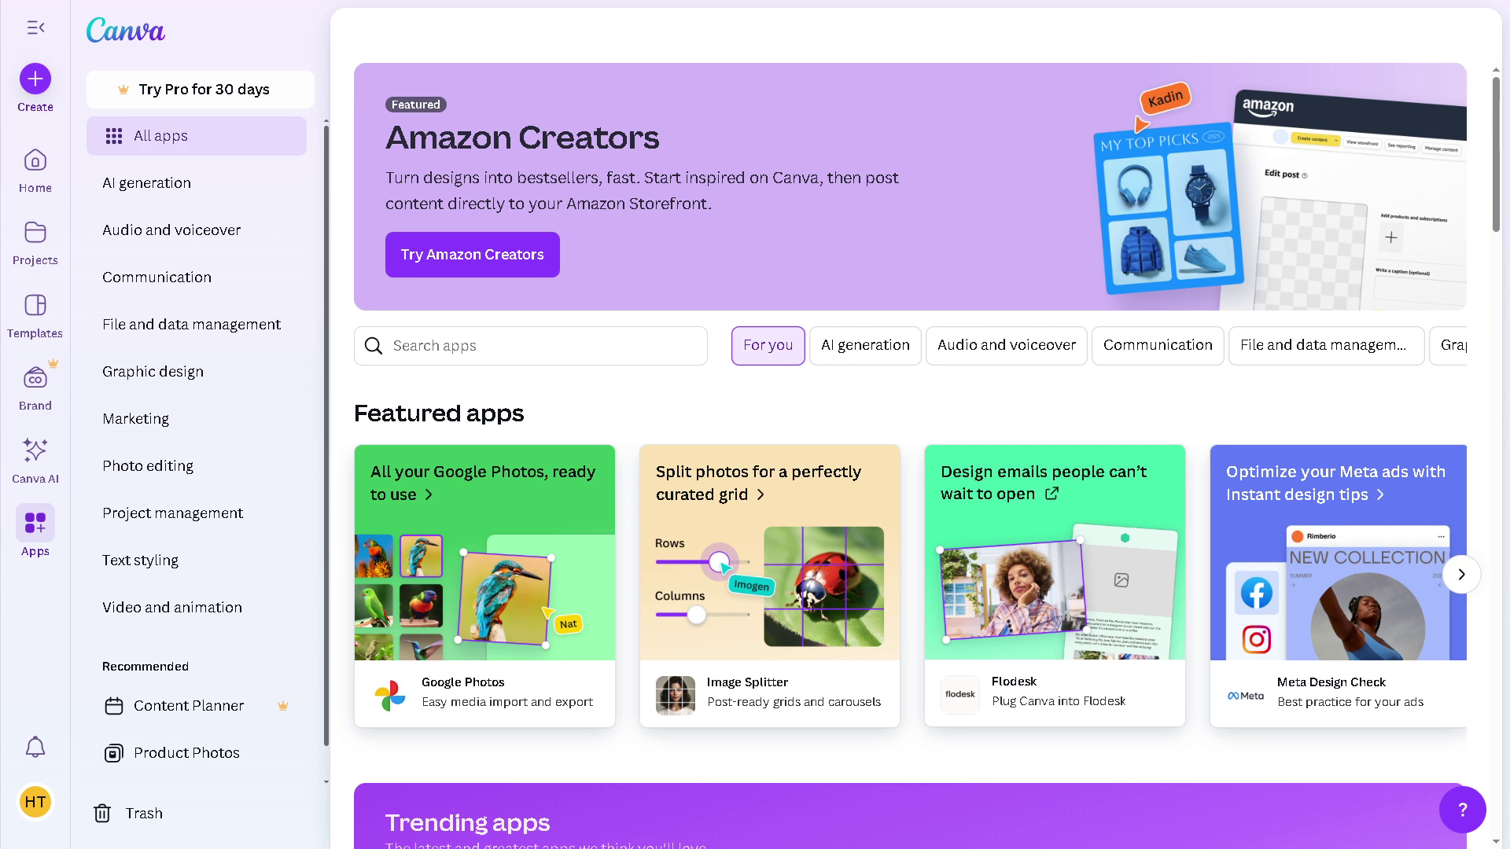
{"action": "left_click", "coordinate": [35, 802]}
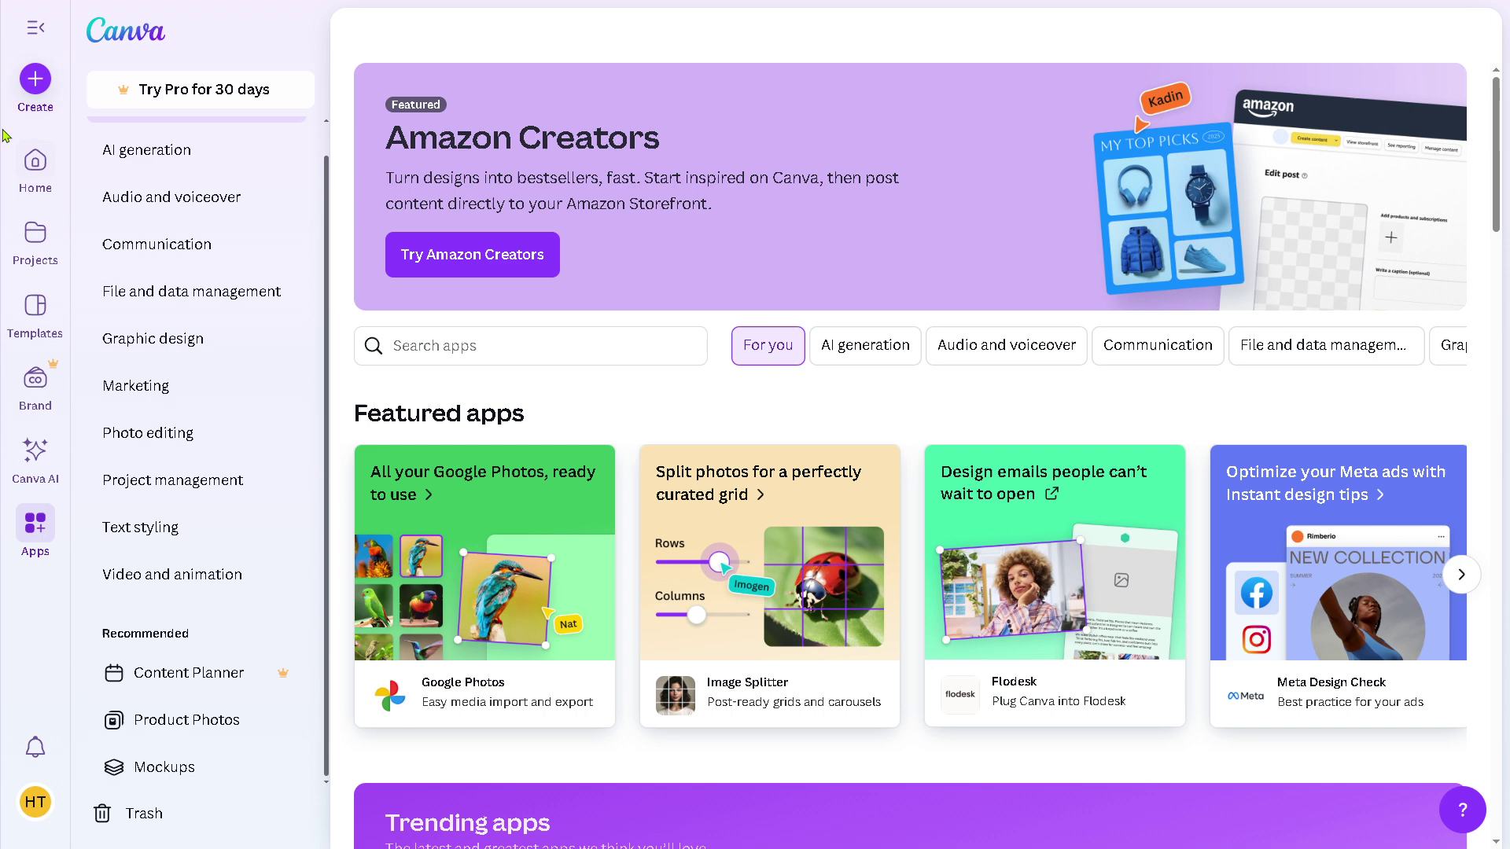
Search Canva templates for 'PDF' and browse to the Beige and Blush minimalist eBook template.
{"action": "left_click", "coordinate": [34, 161]}
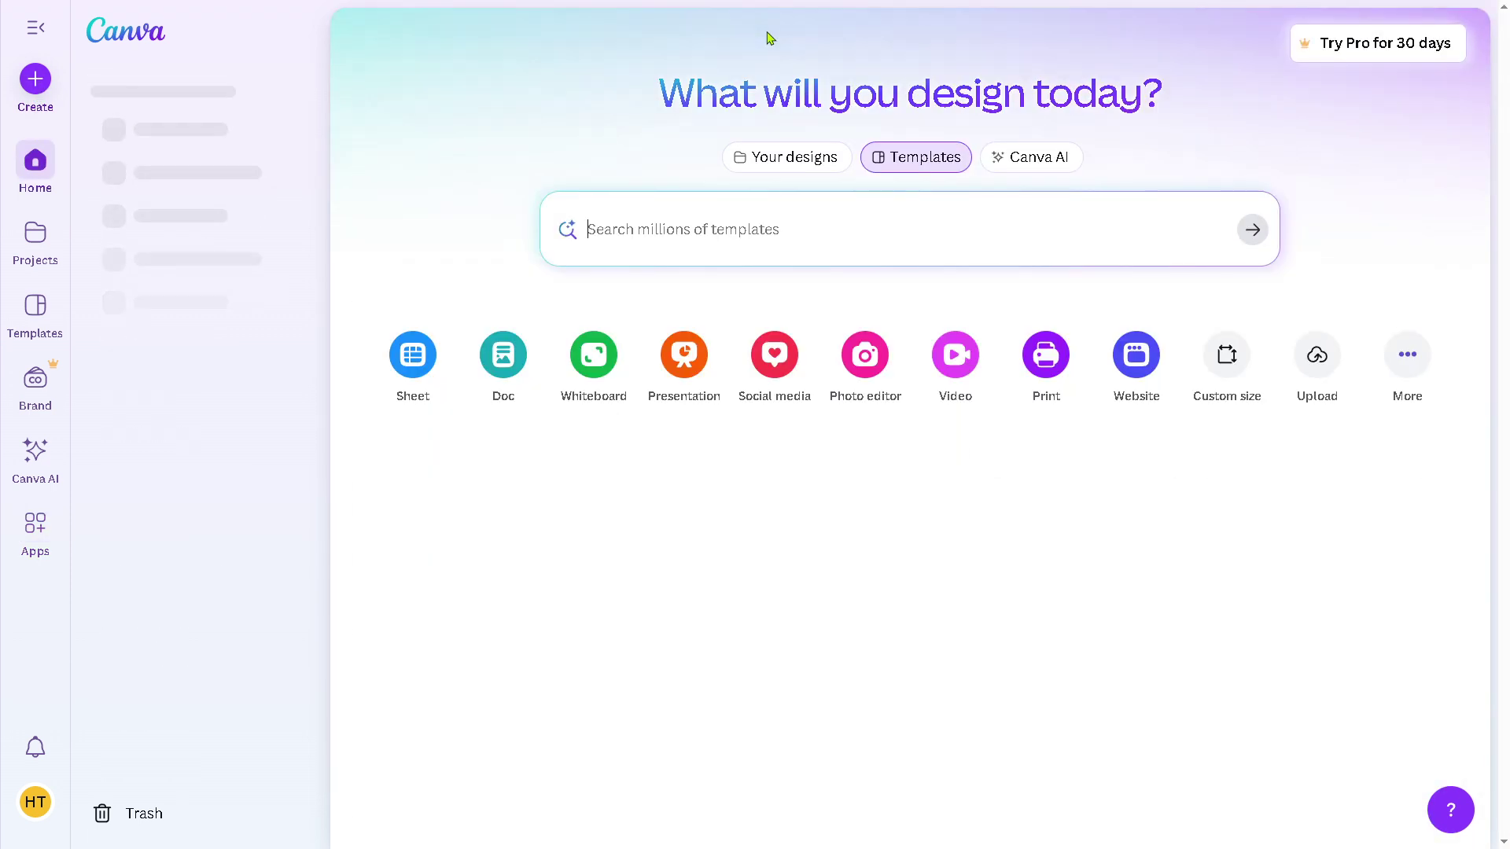
{"action": "type", "text": "PDF"}
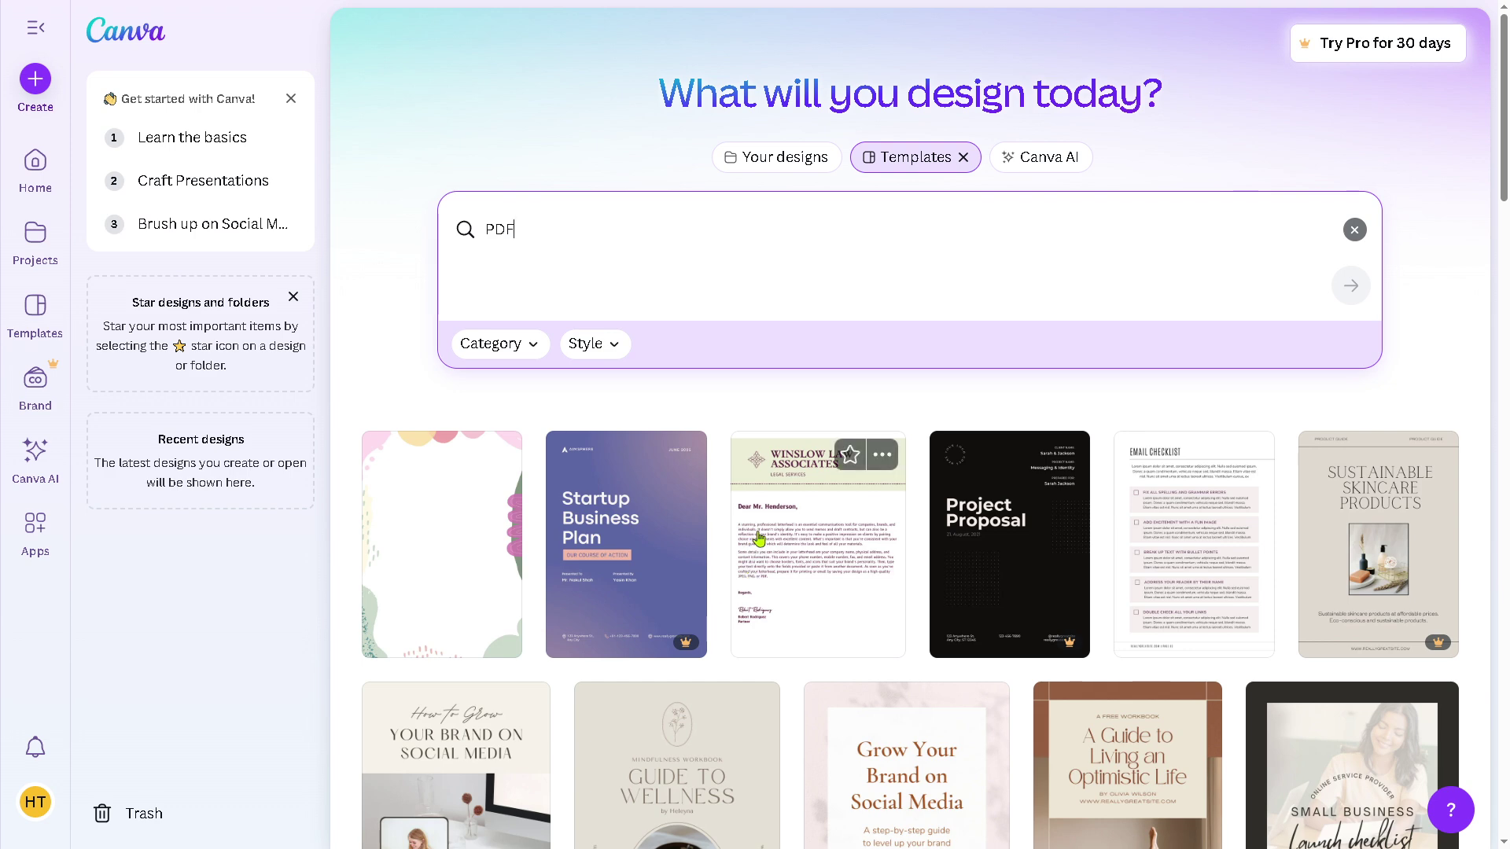
{"action": "scroll", "coordinate": [448, 545], "scroll_direction": "down", "scroll_amount": 1}
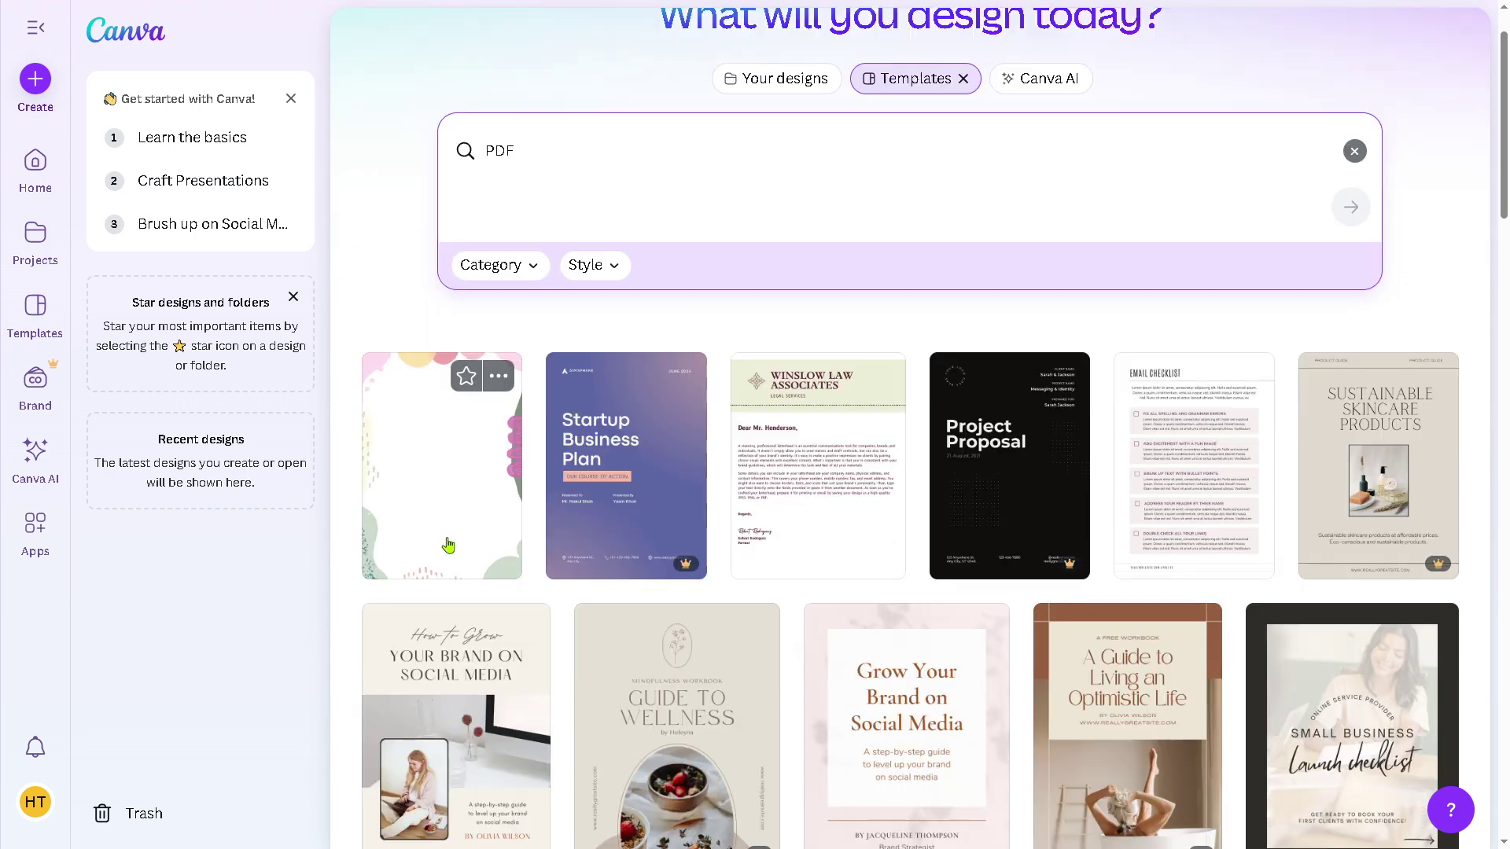
{"action": "scroll", "coordinate": [448, 545], "scroll_direction": "down", "scroll_amount": 1}
{"action": "scroll", "coordinate": [448, 545], "scroll_direction": "up", "scroll_amount": 1}
{"action": "scroll", "coordinate": [448, 545], "scroll_direction": "down", "scroll_amount": 2}
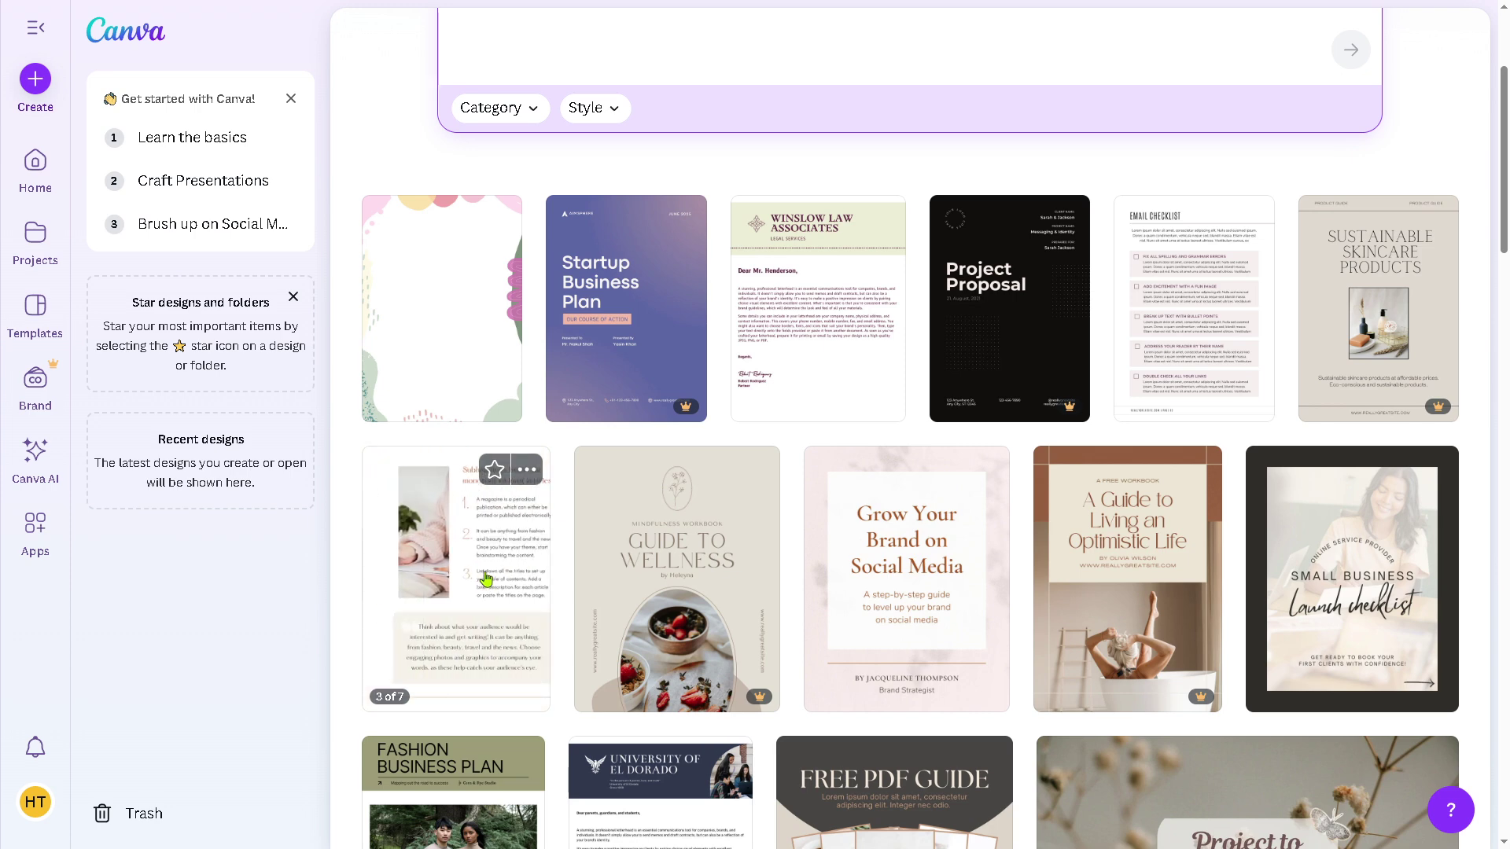
{"action": "scroll", "coordinate": [485, 579], "scroll_direction": "down", "scroll_amount": 2}
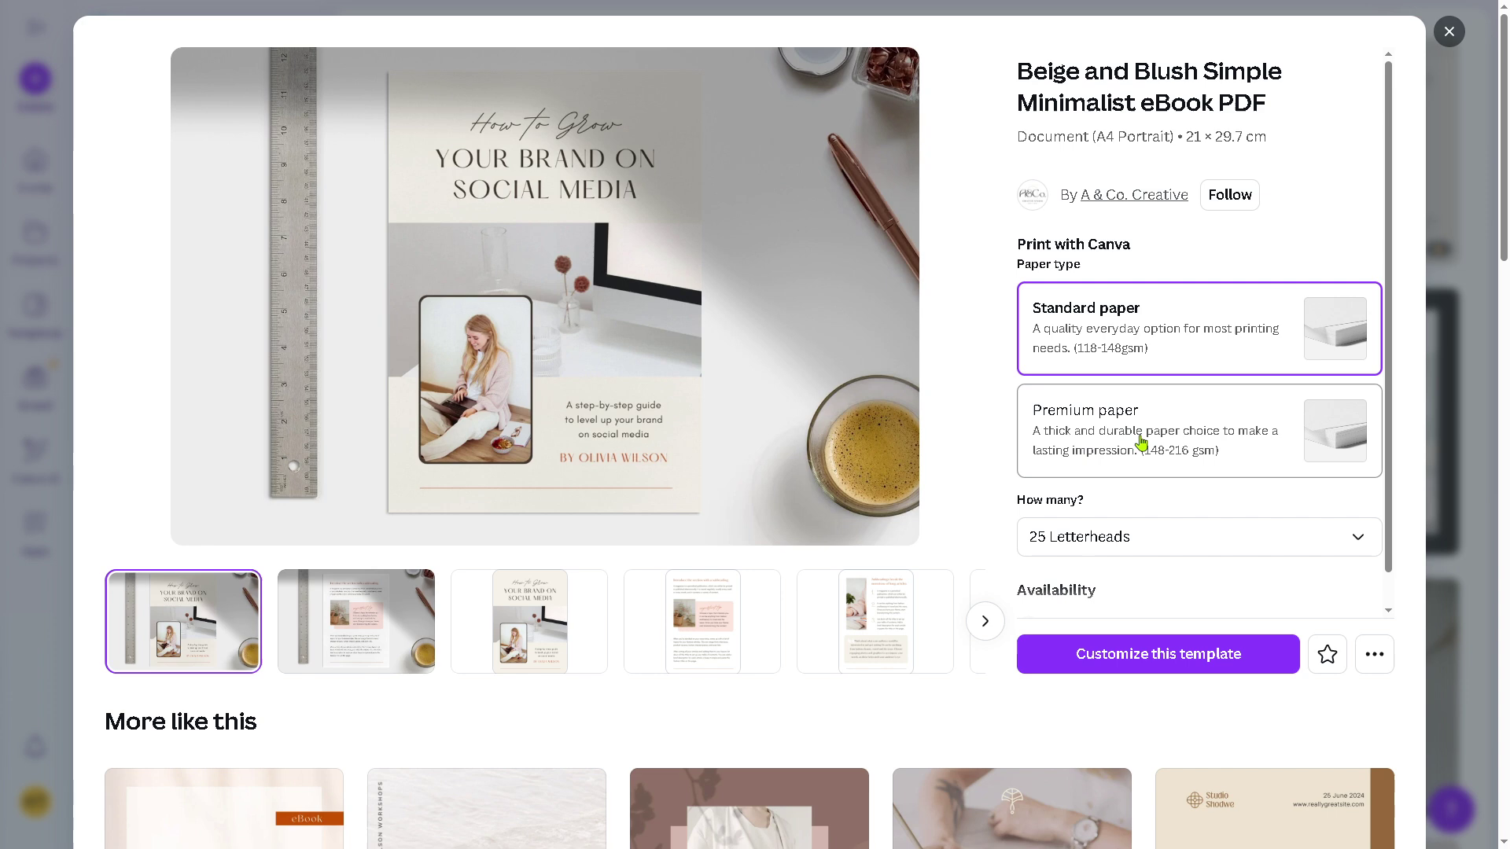
{"action": "scroll", "coordinate": [1254, 431], "scroll_direction": "down", "scroll_amount": 1}
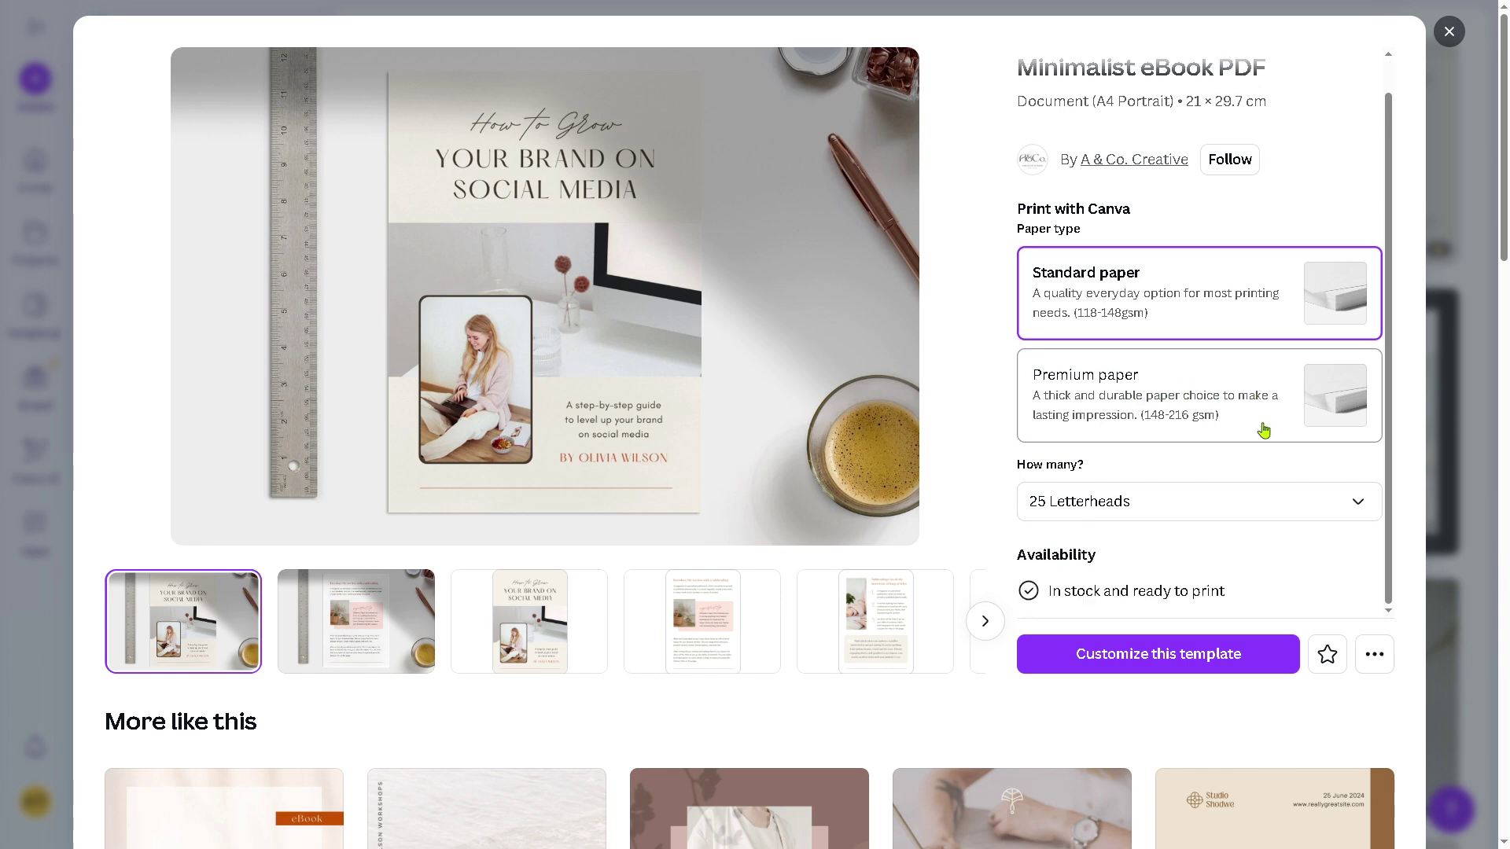
{"action": "scroll", "coordinate": [1262, 430], "scroll_direction": "down", "scroll_amount": 2}
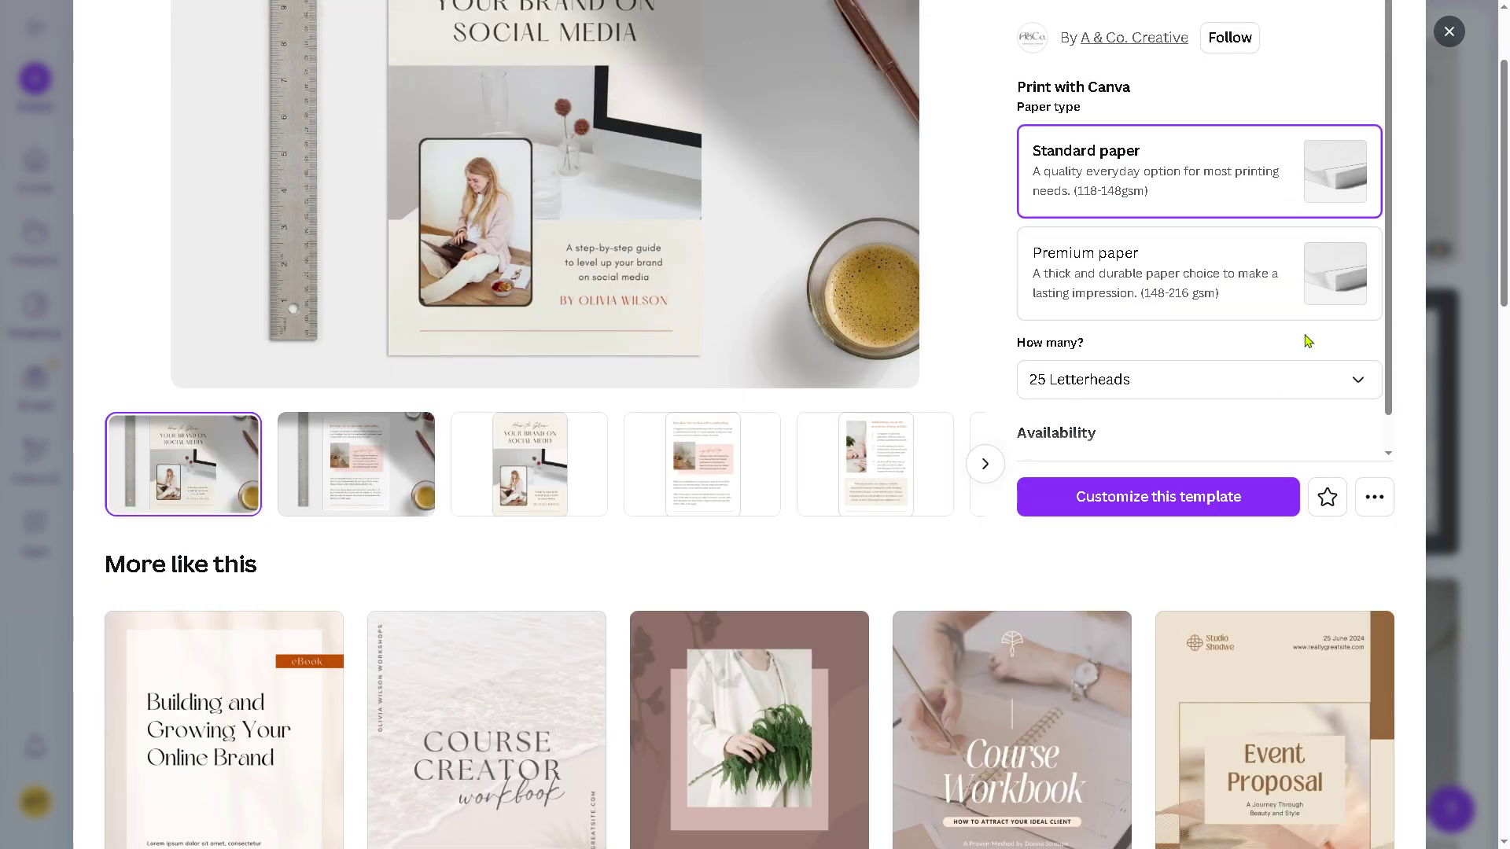
{"action": "scroll", "coordinate": [1307, 341], "scroll_direction": "up", "scroll_amount": 2}
{"action": "scroll", "coordinate": [1240, 427], "scroll_direction": "down", "scroll_amount": 2}
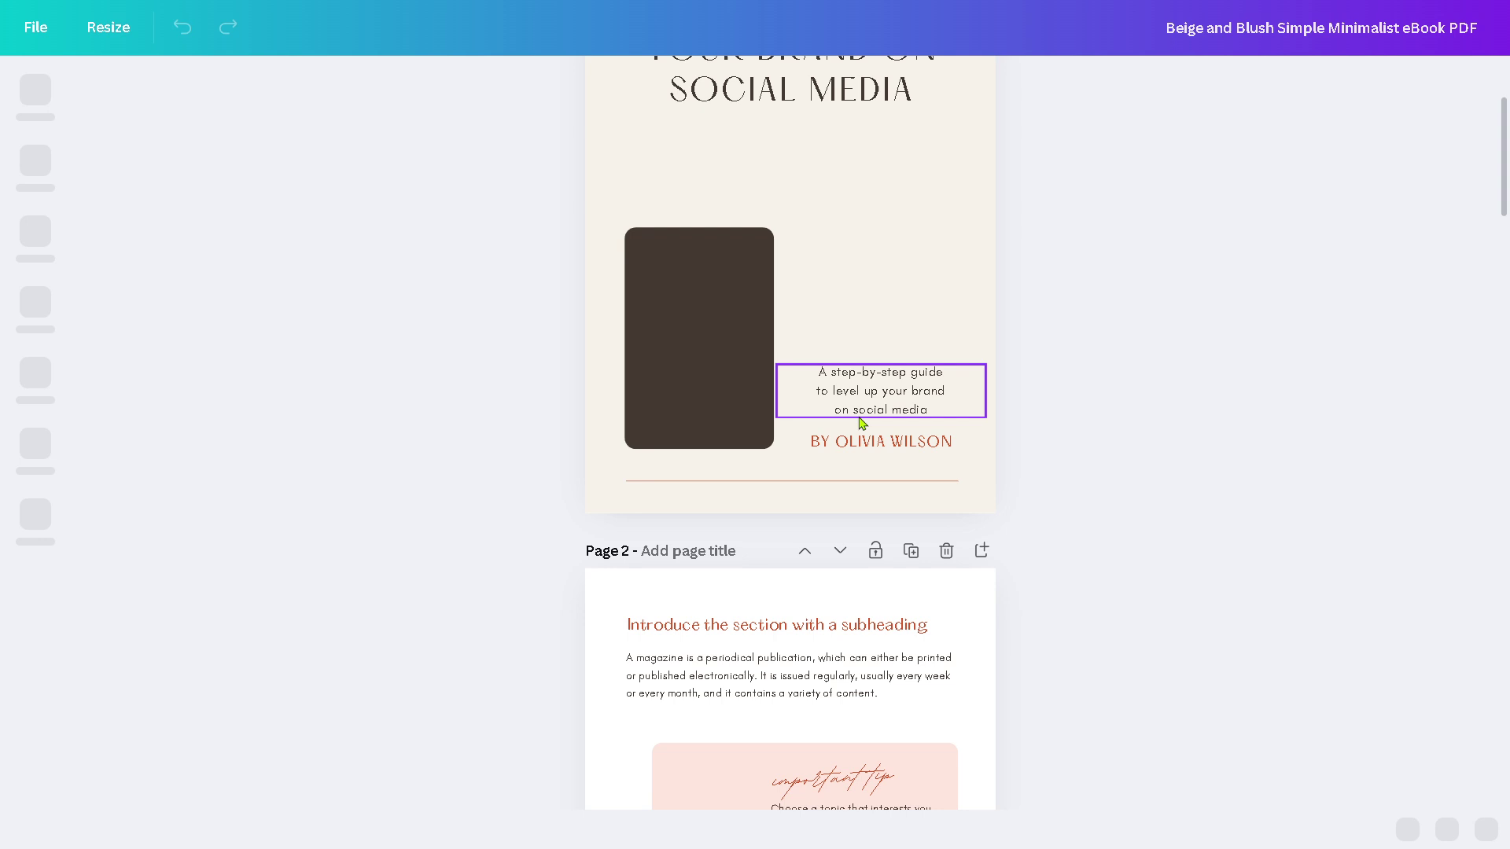
Rename the Canva design to 'How to use ISSUU'.
{"action": "left_click", "coordinate": [1184, 30]}
{"action": "type", "text": "H"}
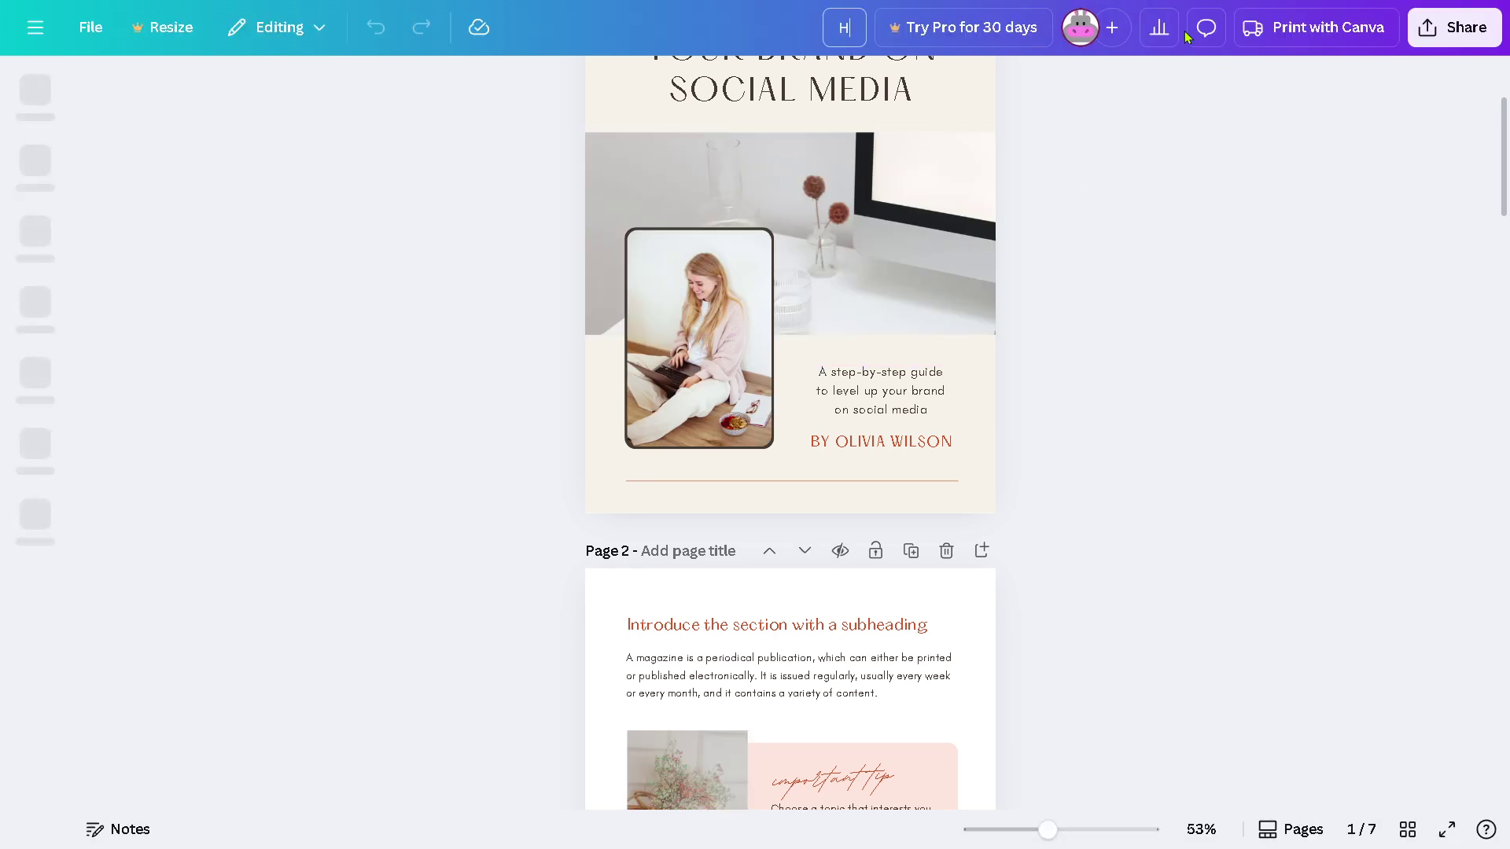
{"action": "type", "text": "ow to us"}
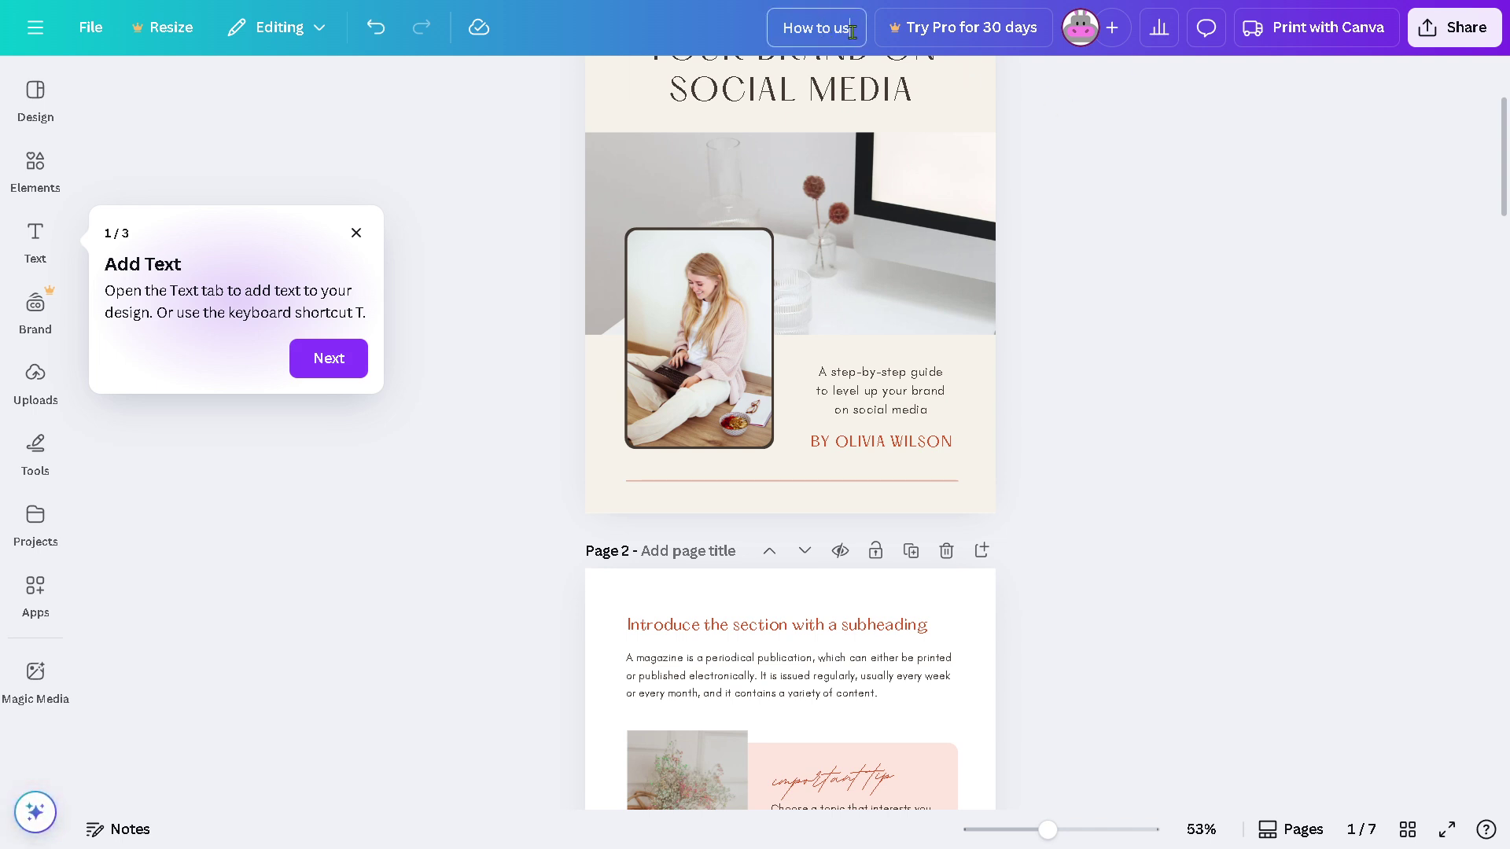
{"action": "type", "text": "e ISSUU"}
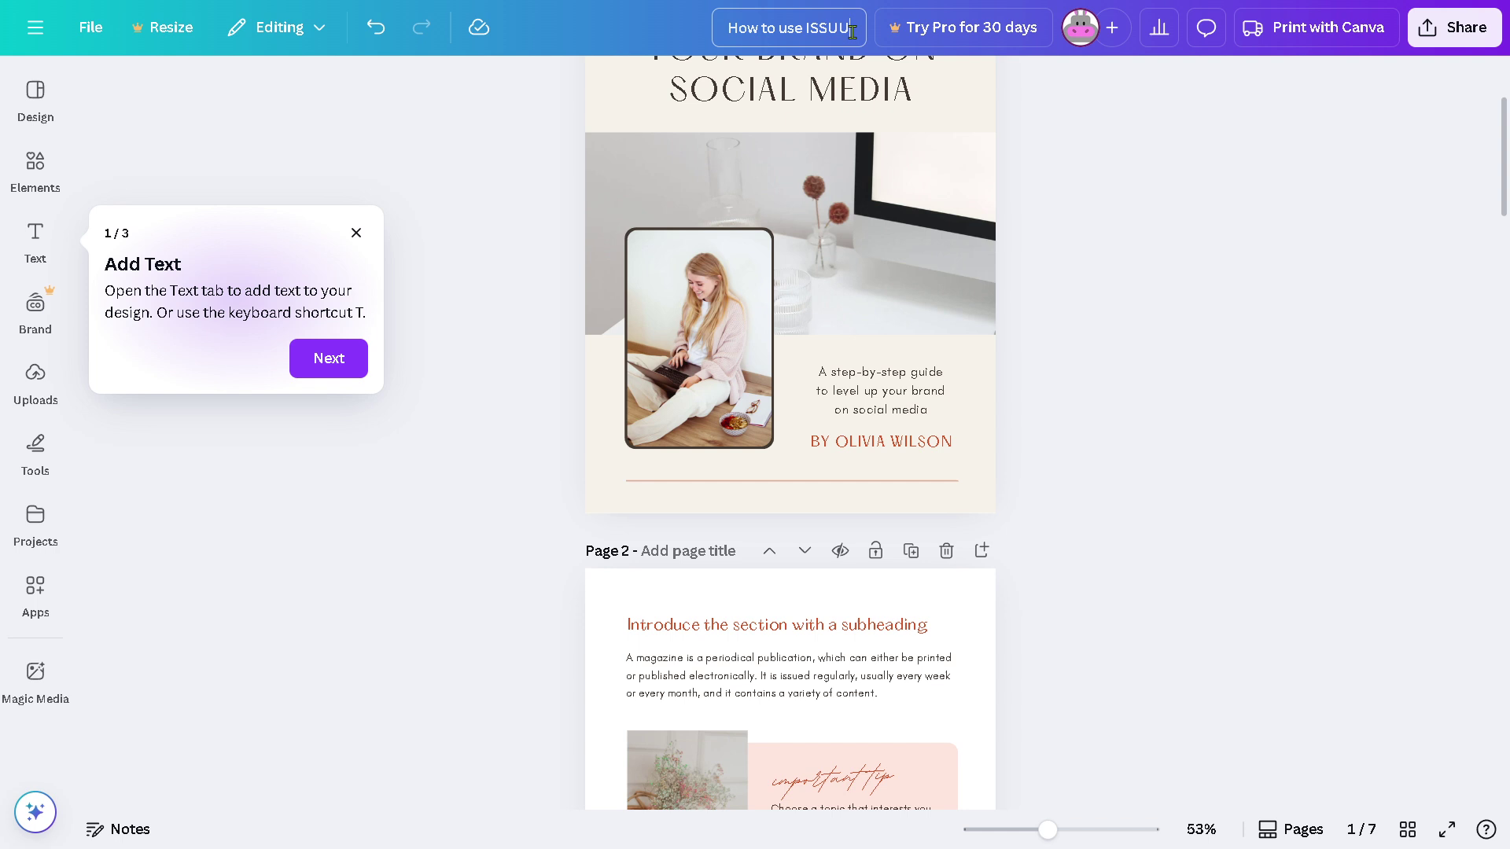
{"action": "key", "text": "Return"}
Check the file type options in the design's Download settings, then leave them.
{"action": "left_click", "coordinate": [1468, 36]}
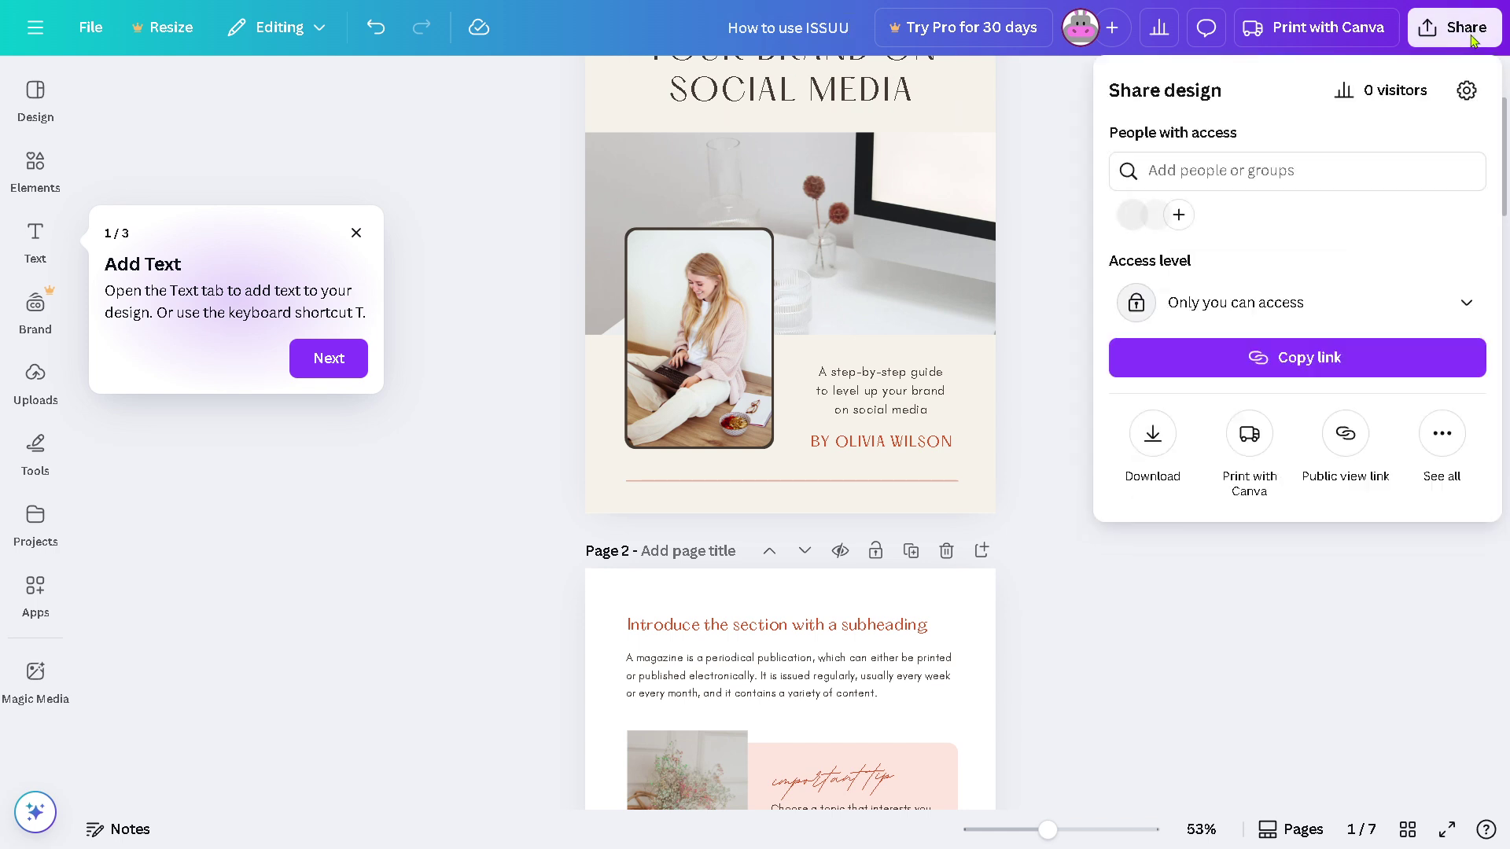
{"action": "left_click", "coordinate": [1152, 435]}
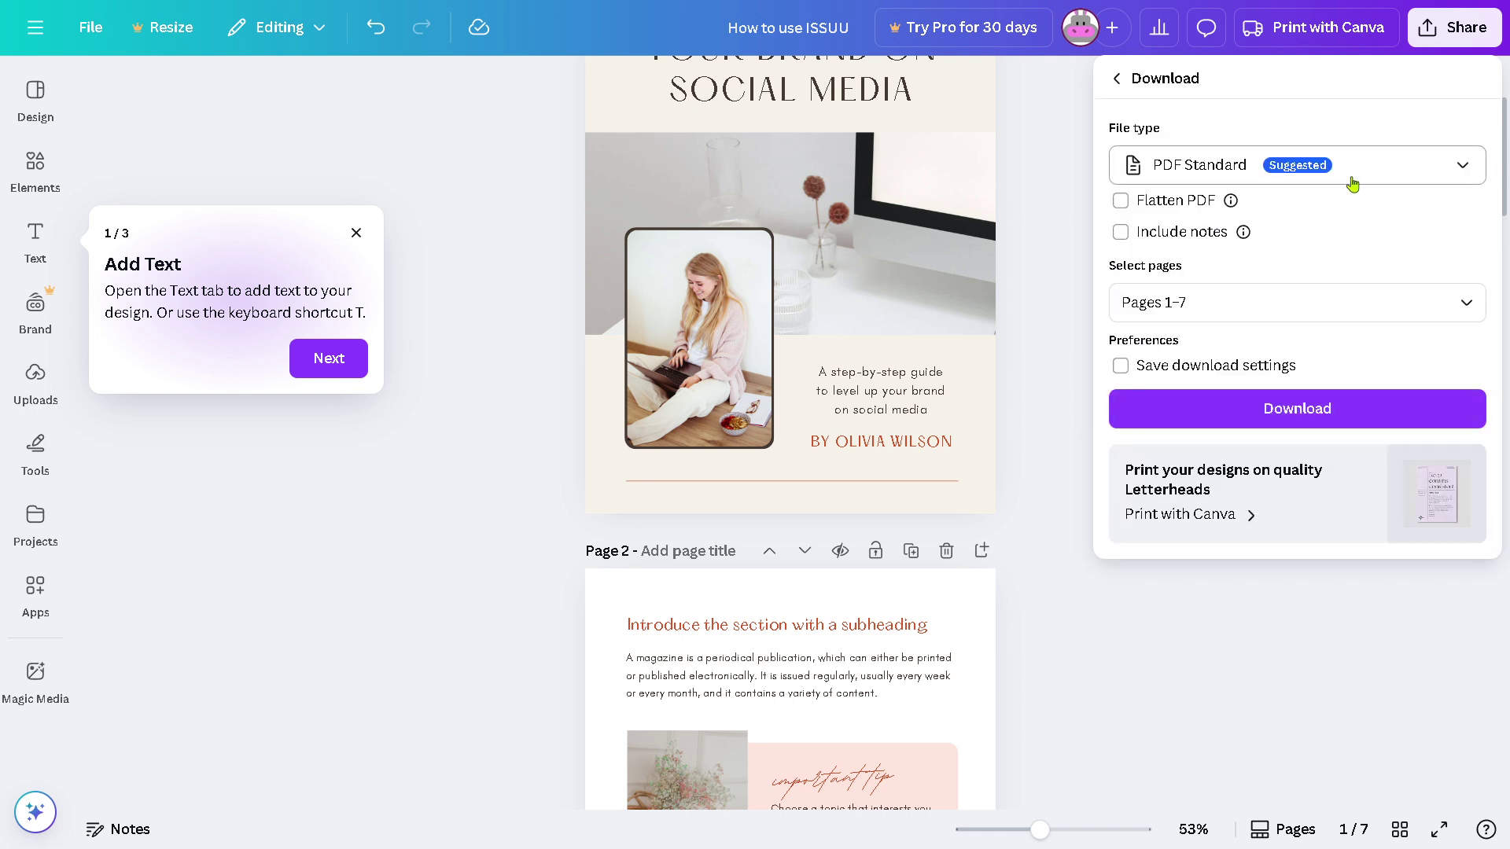
{"action": "left_click", "coordinate": [1435, 175]}
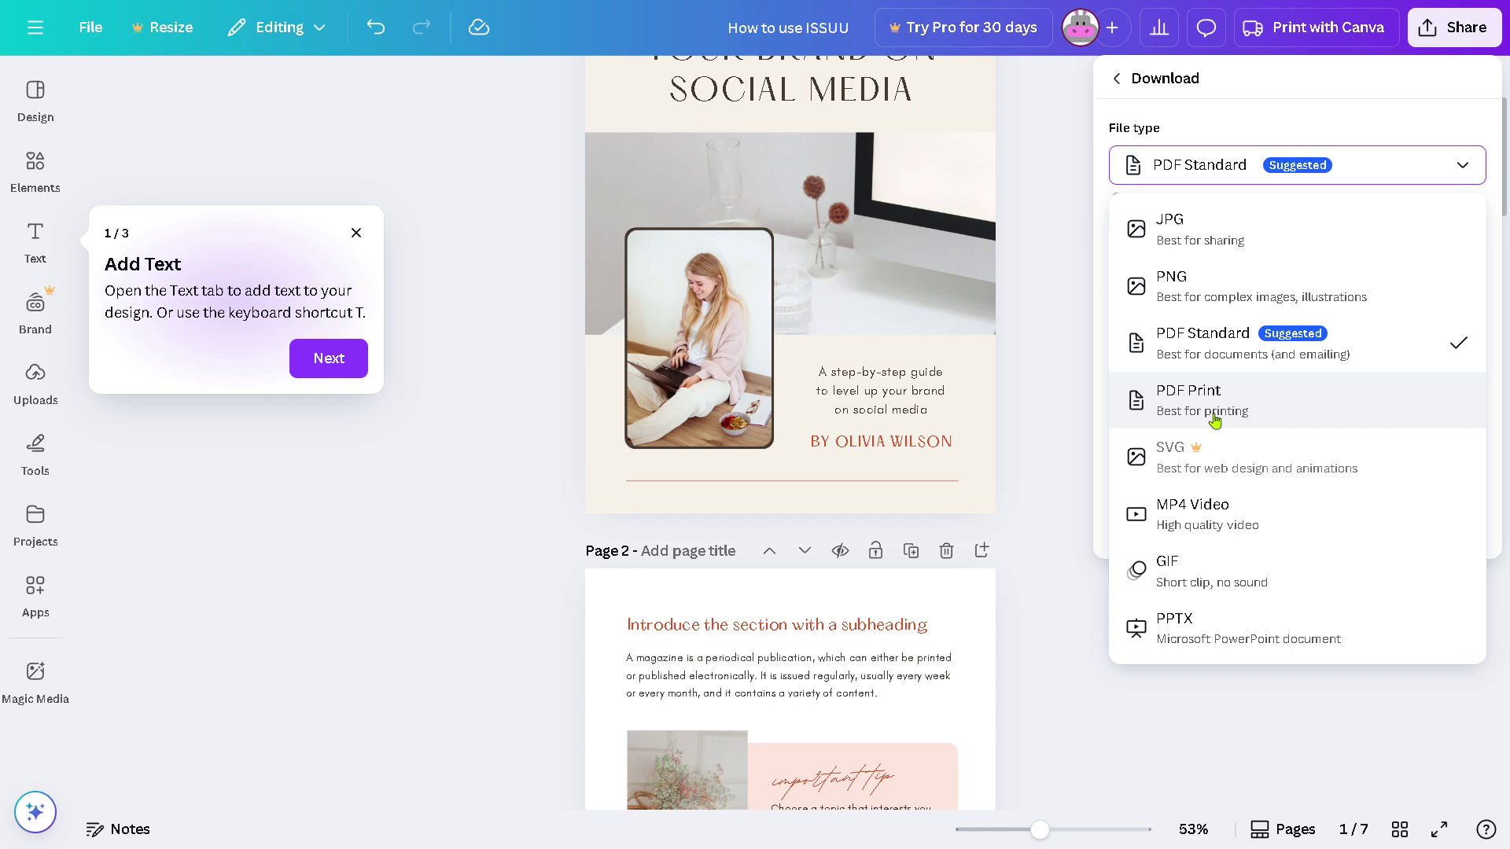
{"action": "left_click", "coordinate": [1122, 80]}
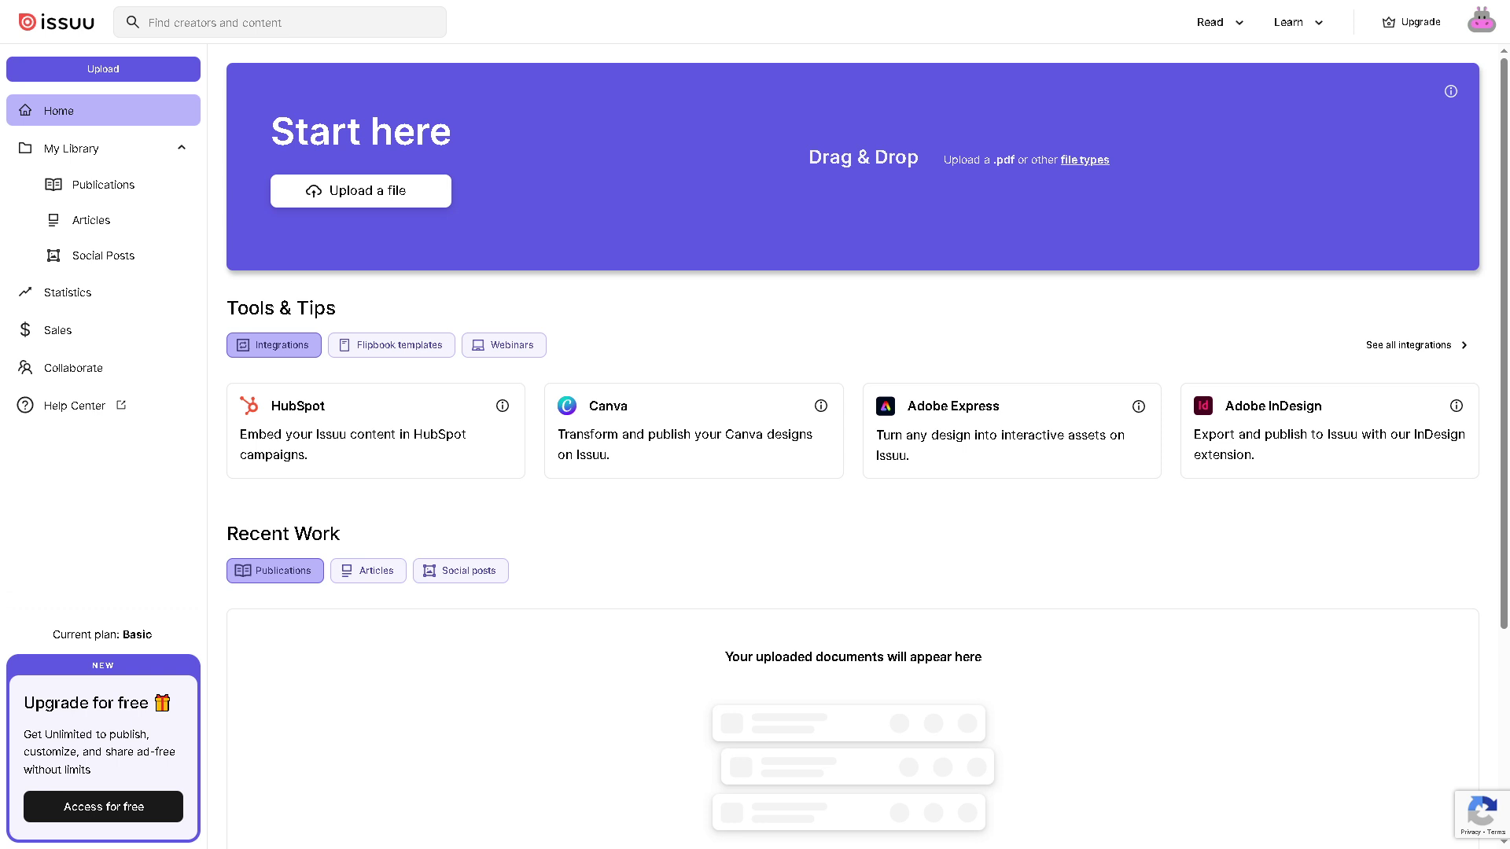
Upload the Canva PDF from the computer to Issuu as a new flipbook.
{"action": "left_click", "coordinate": [417, 191]}
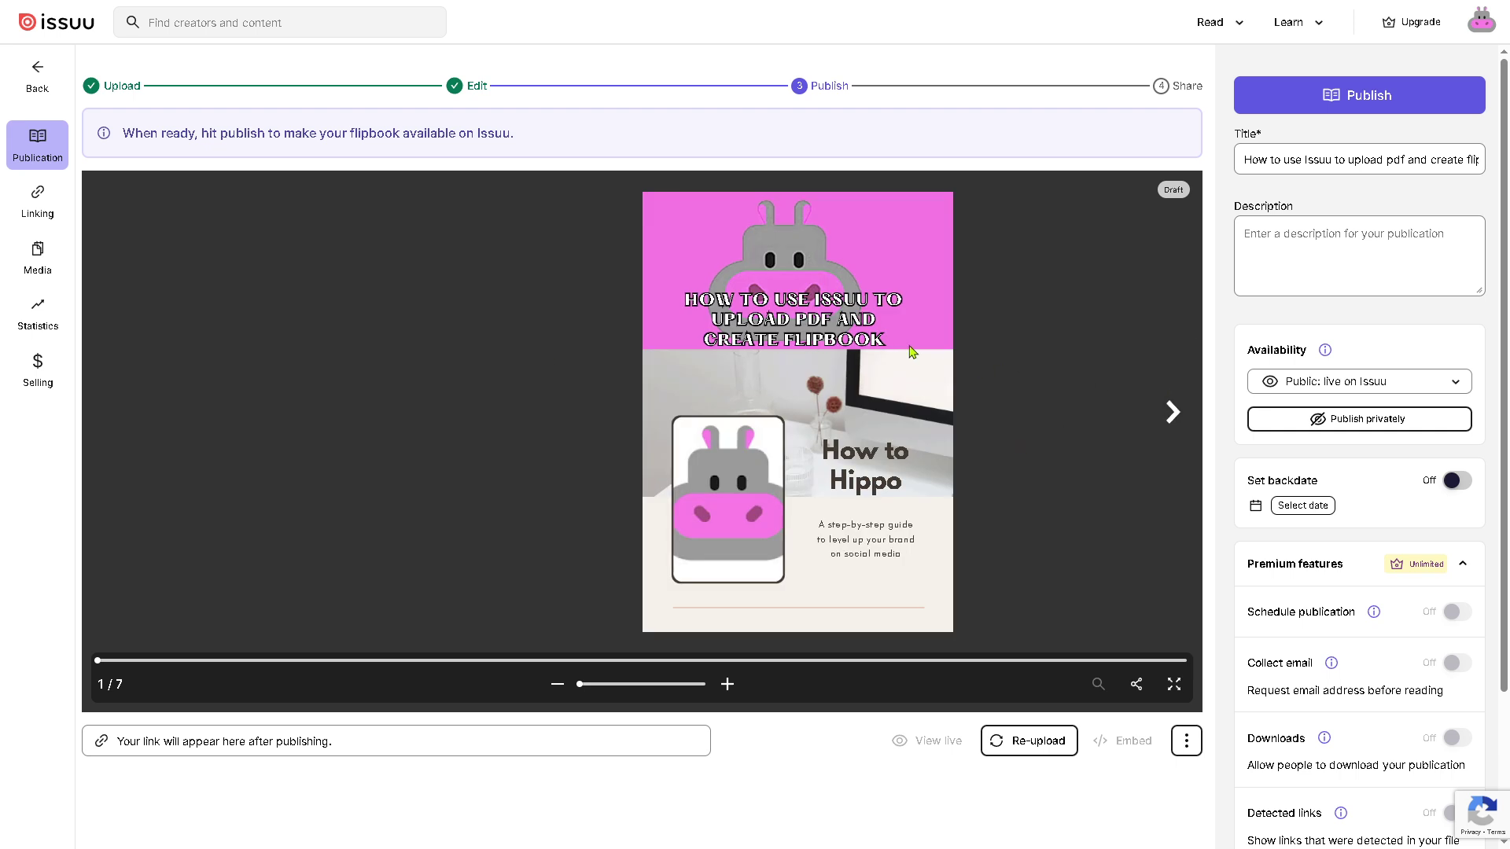
{"action": "left_click", "coordinate": [1170, 415]}
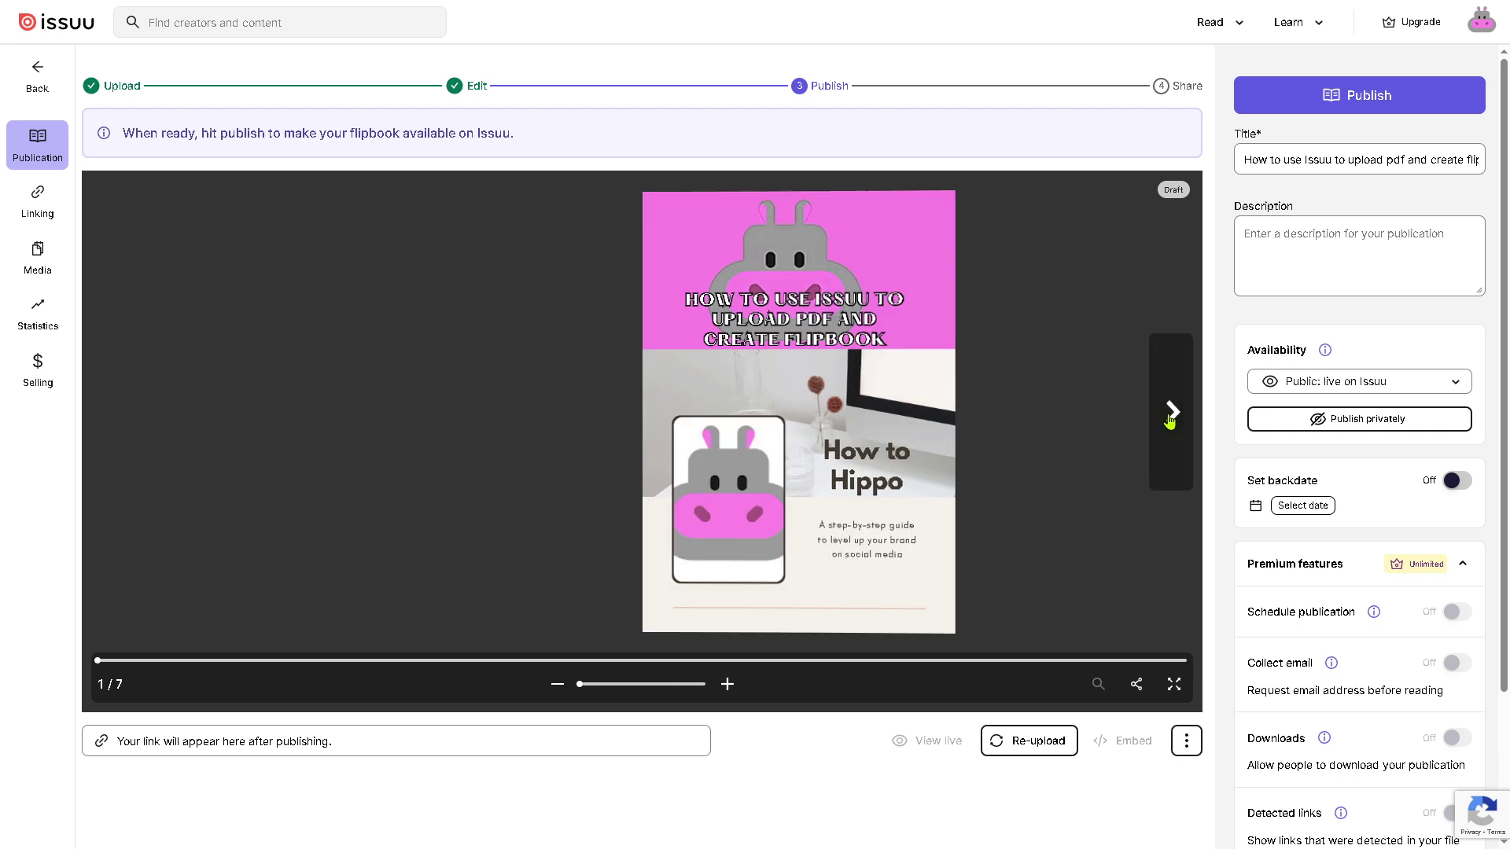
{"action": "left_click", "coordinate": [1170, 415]}
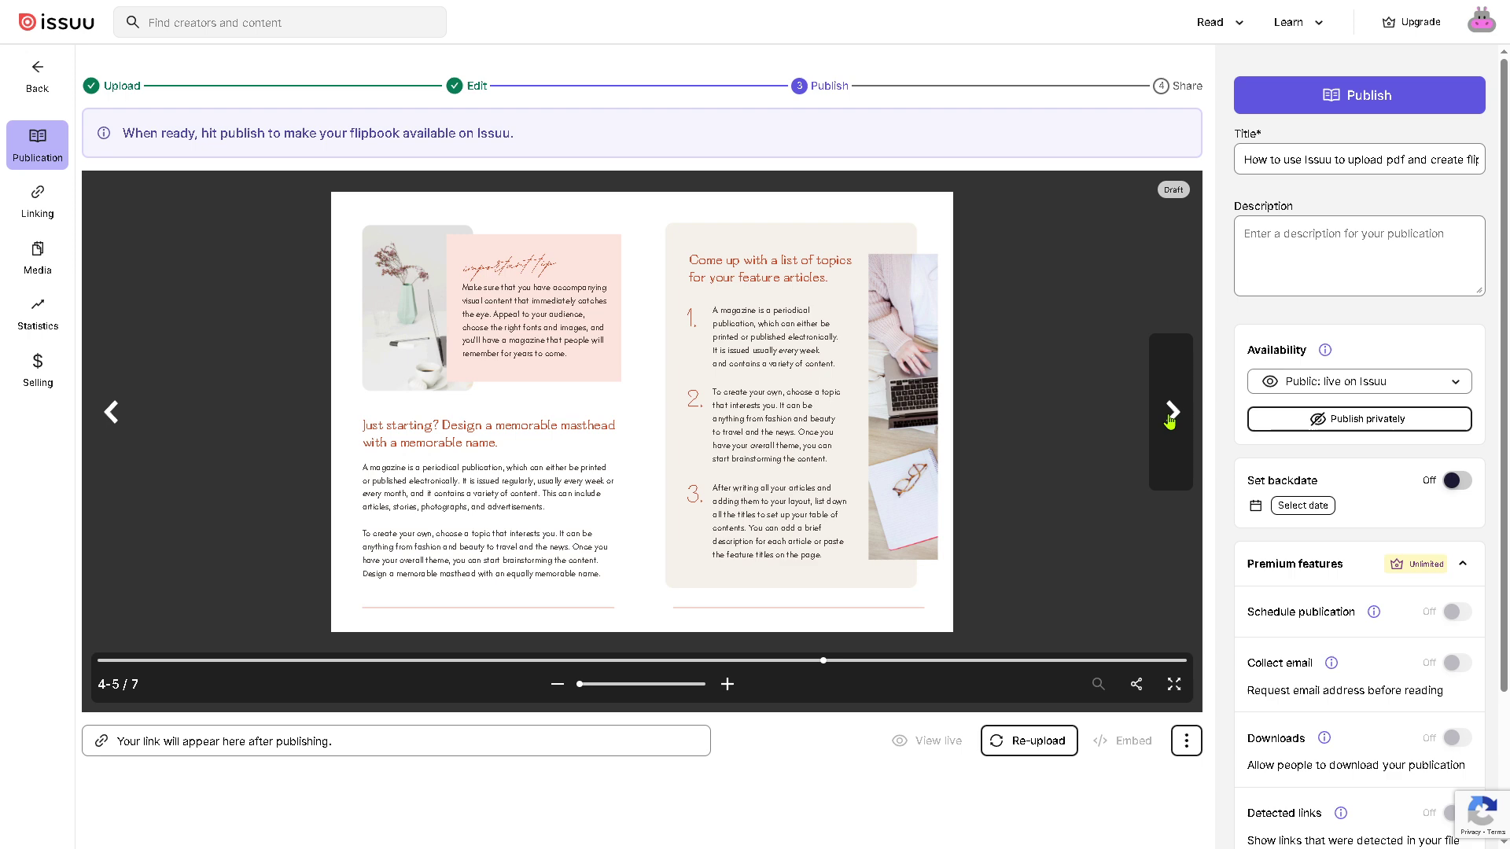
{"action": "left_click", "coordinate": [1171, 418]}
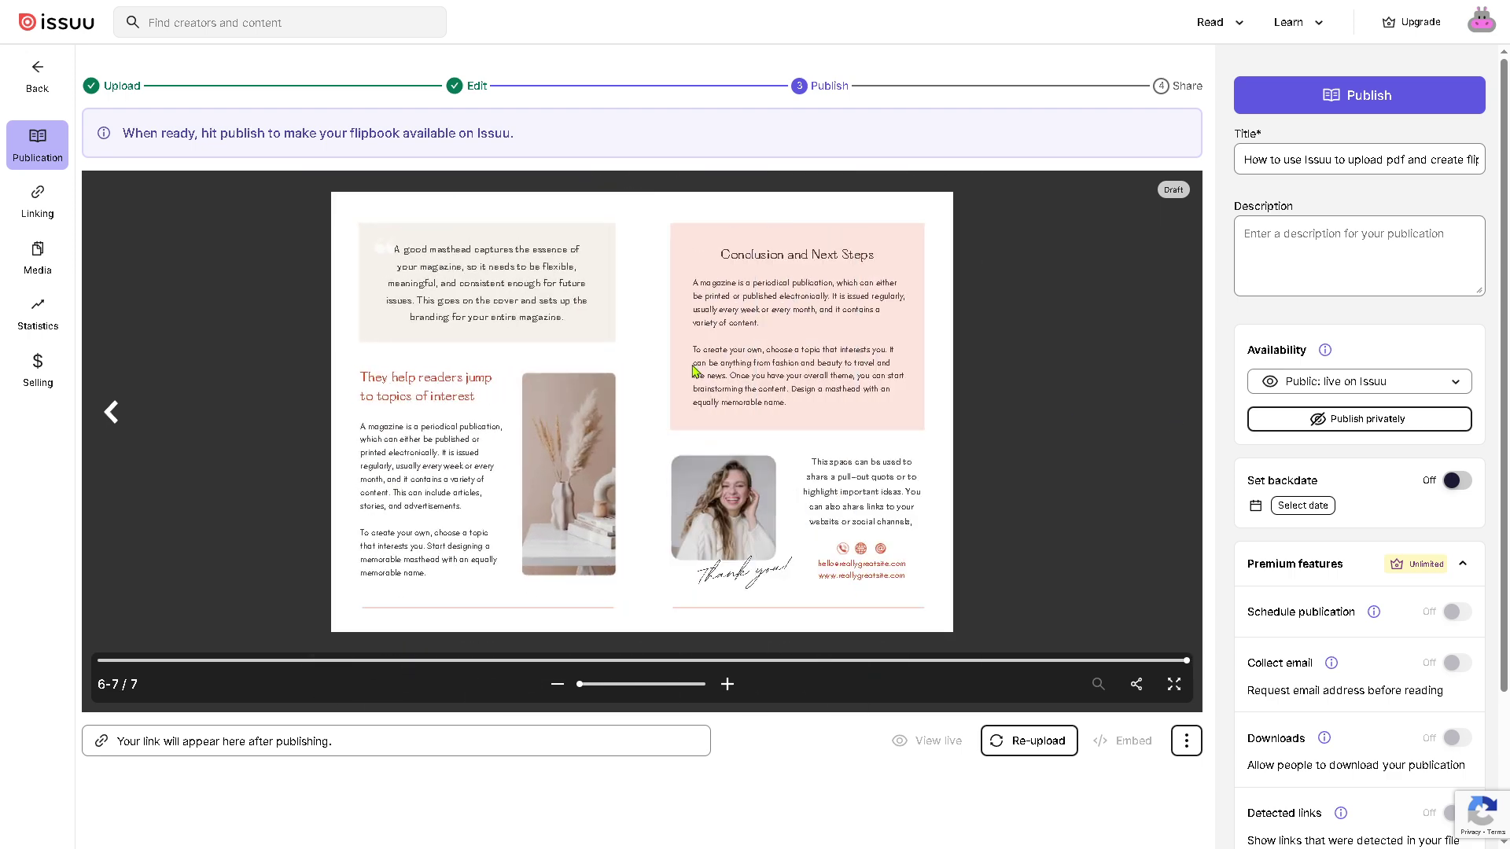
{"action": "left_click", "coordinate": [113, 414]}
{"action": "left_click", "coordinate": [113, 415]}
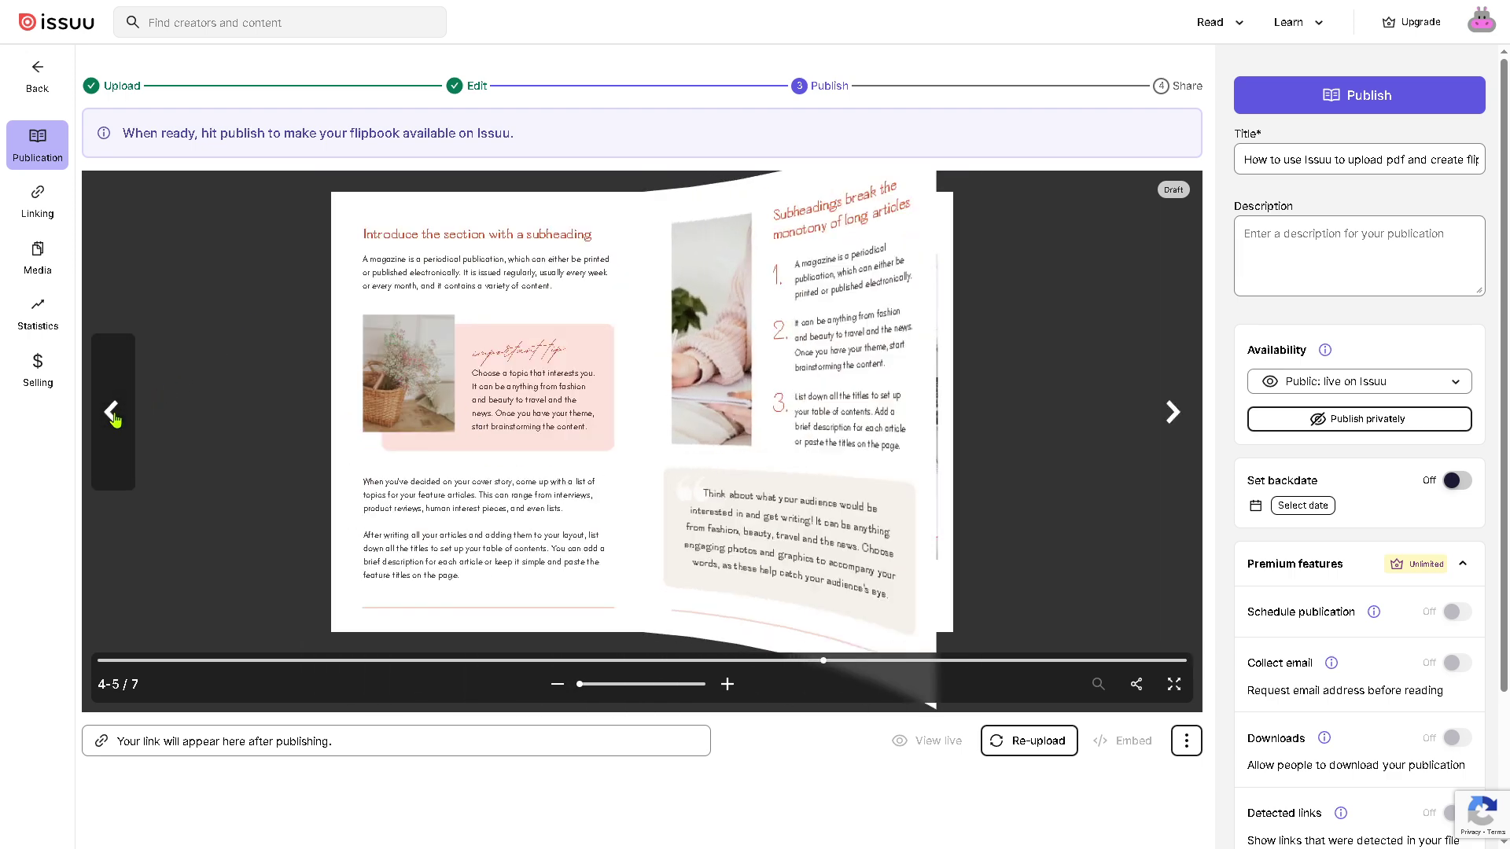
{"action": "left_click", "coordinate": [113, 415]}
{"action": "left_click", "coordinate": [114, 417]}
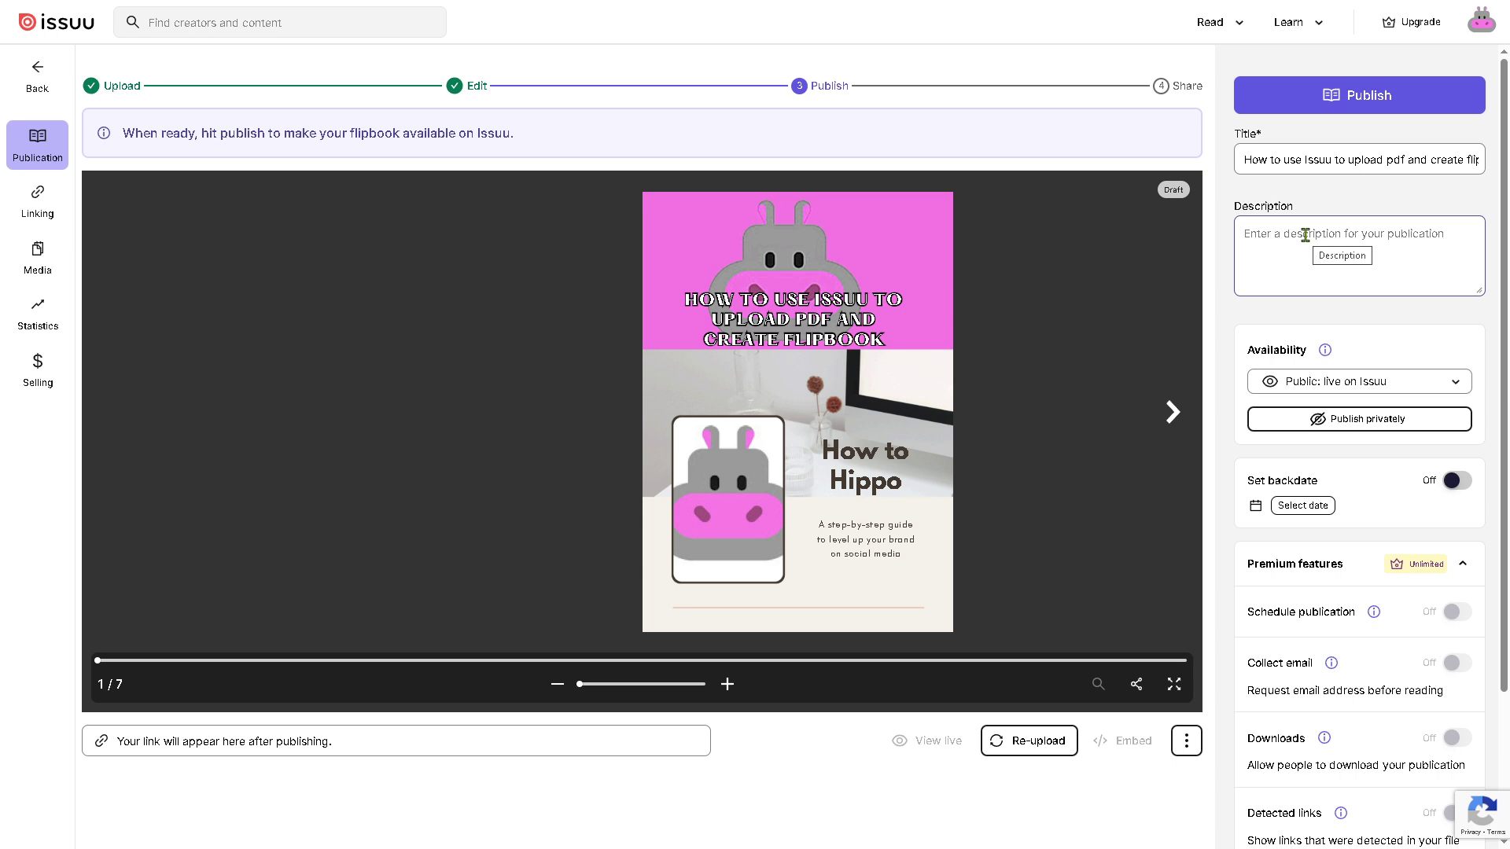
Fill the description with the title text 'How to use Issuu to upload pdf and create flipbook'.
{"action": "left_click", "coordinate": [1348, 160]}
{"action": "left_click", "coordinate": [1318, 252]}
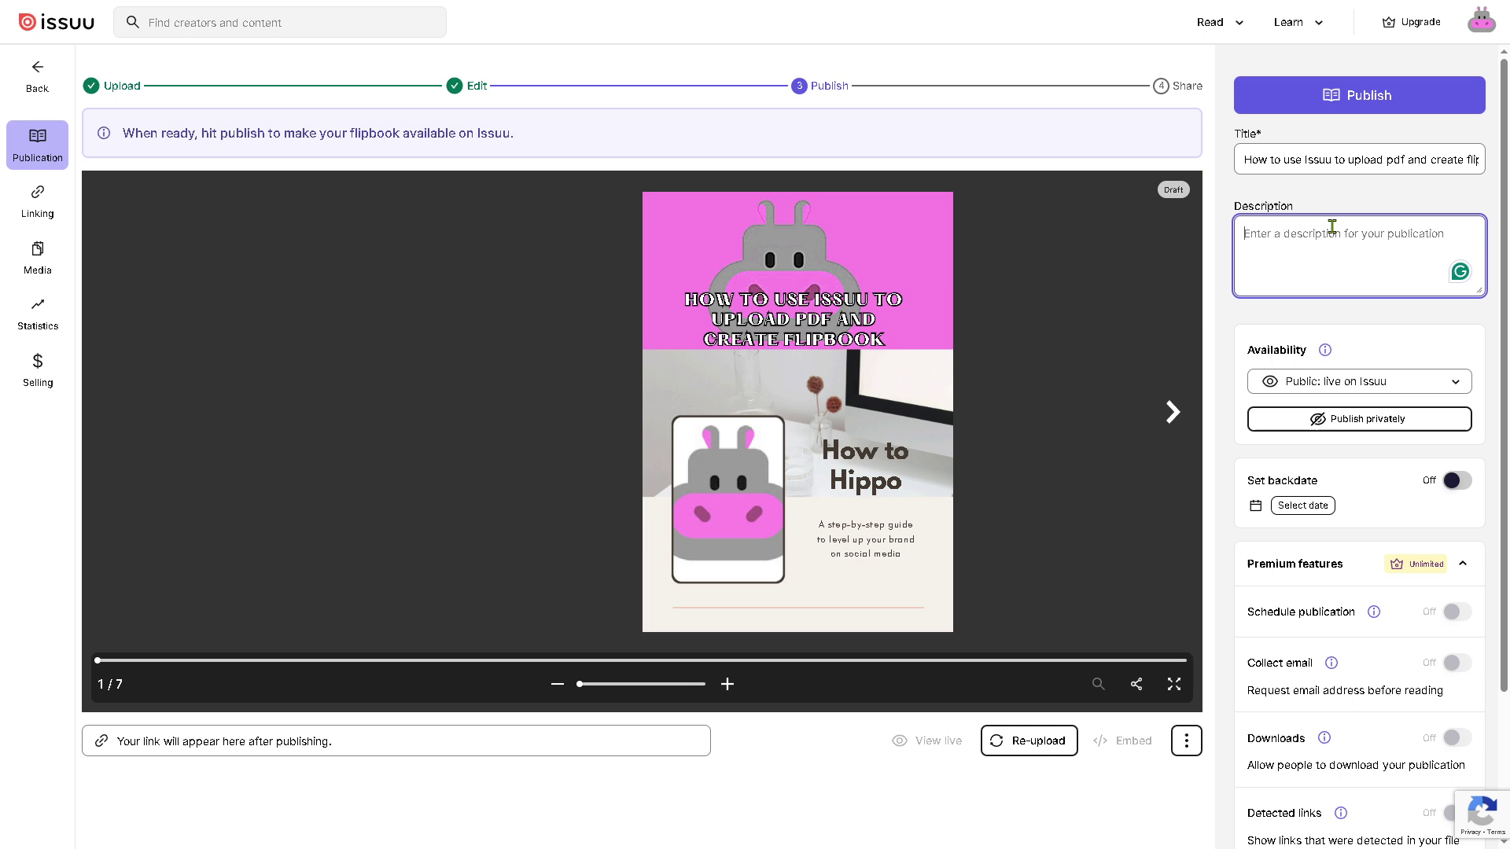
{"action": "triple_click", "coordinate": [1324, 157]}
{"action": "key", "text": "ctrl+c"}
{"action": "left_click", "coordinate": [1312, 240]}
{"action": "key", "text": "ctrl+v"}
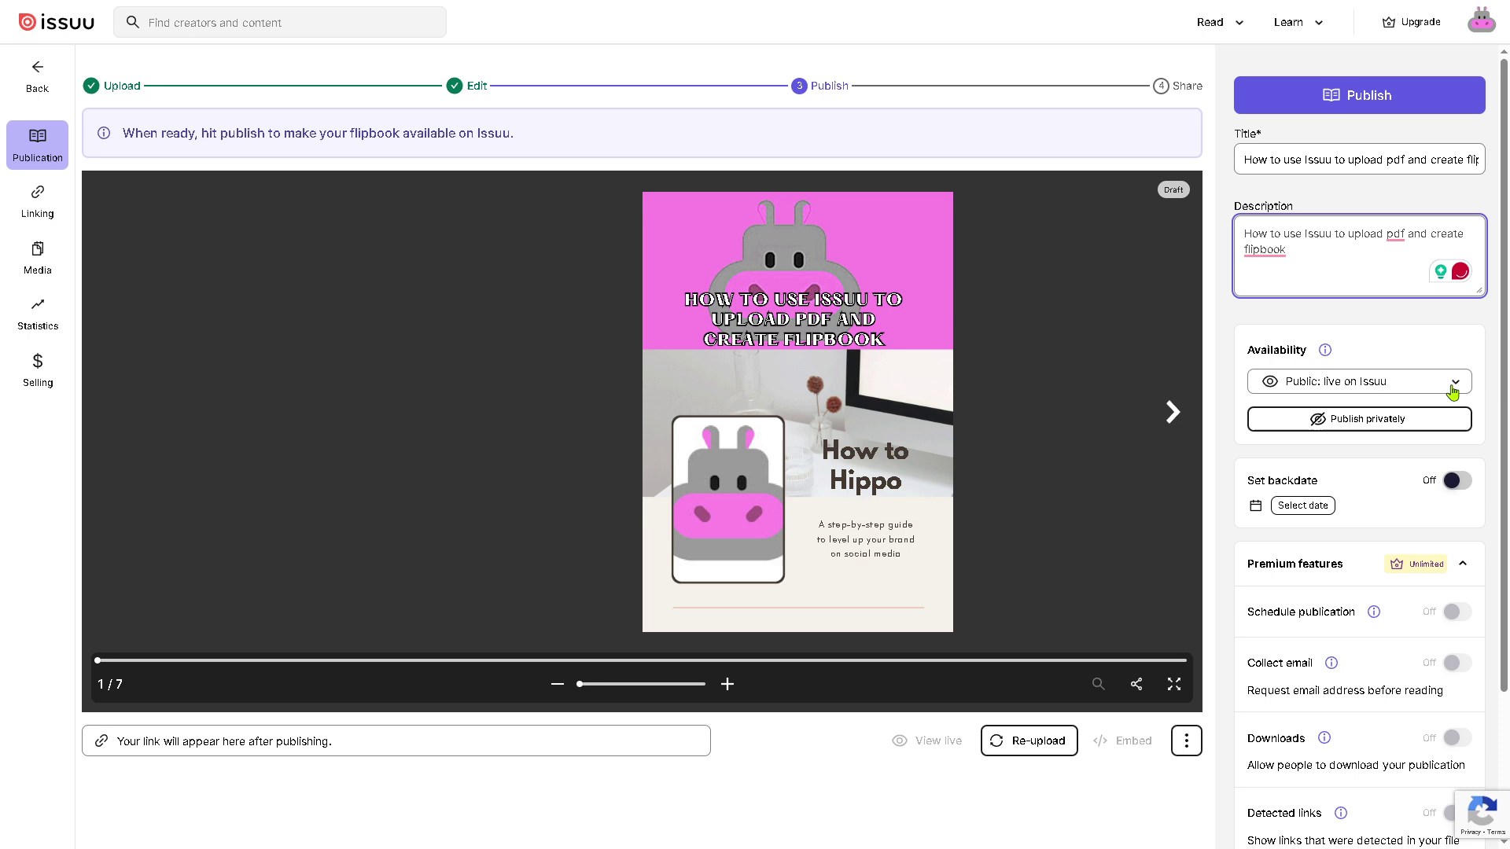
Look over the Availability options, leaving them unchanged.
{"action": "left_click", "coordinate": [1452, 385]}
{"action": "left_click", "coordinate": [1425, 359]}
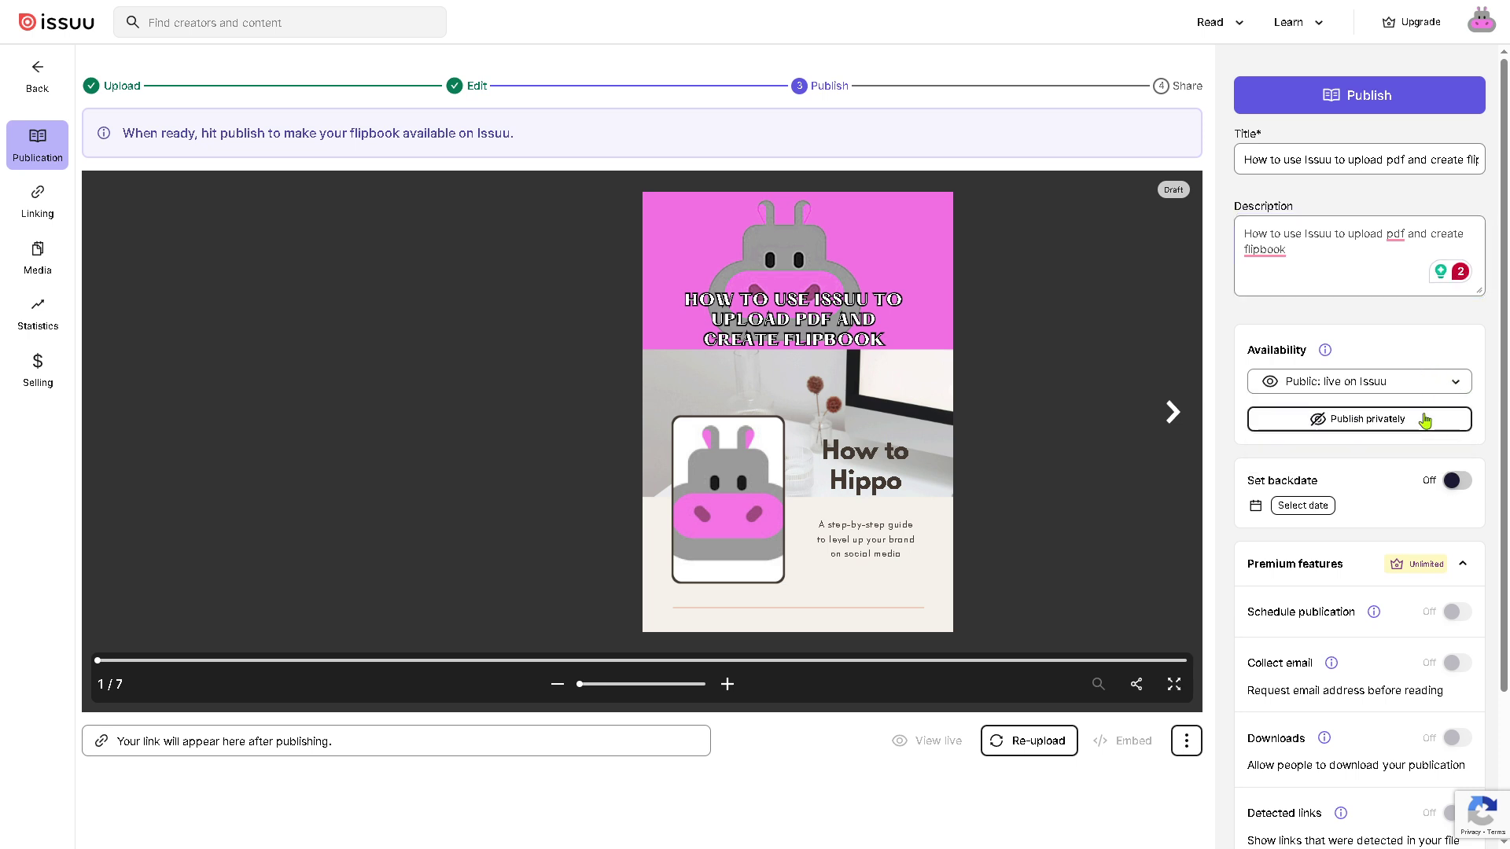
{"action": "left_click", "coordinate": [1425, 424]}
{"action": "scroll", "coordinate": [1335, 600], "scroll_direction": "down", "scroll_amount": 2}
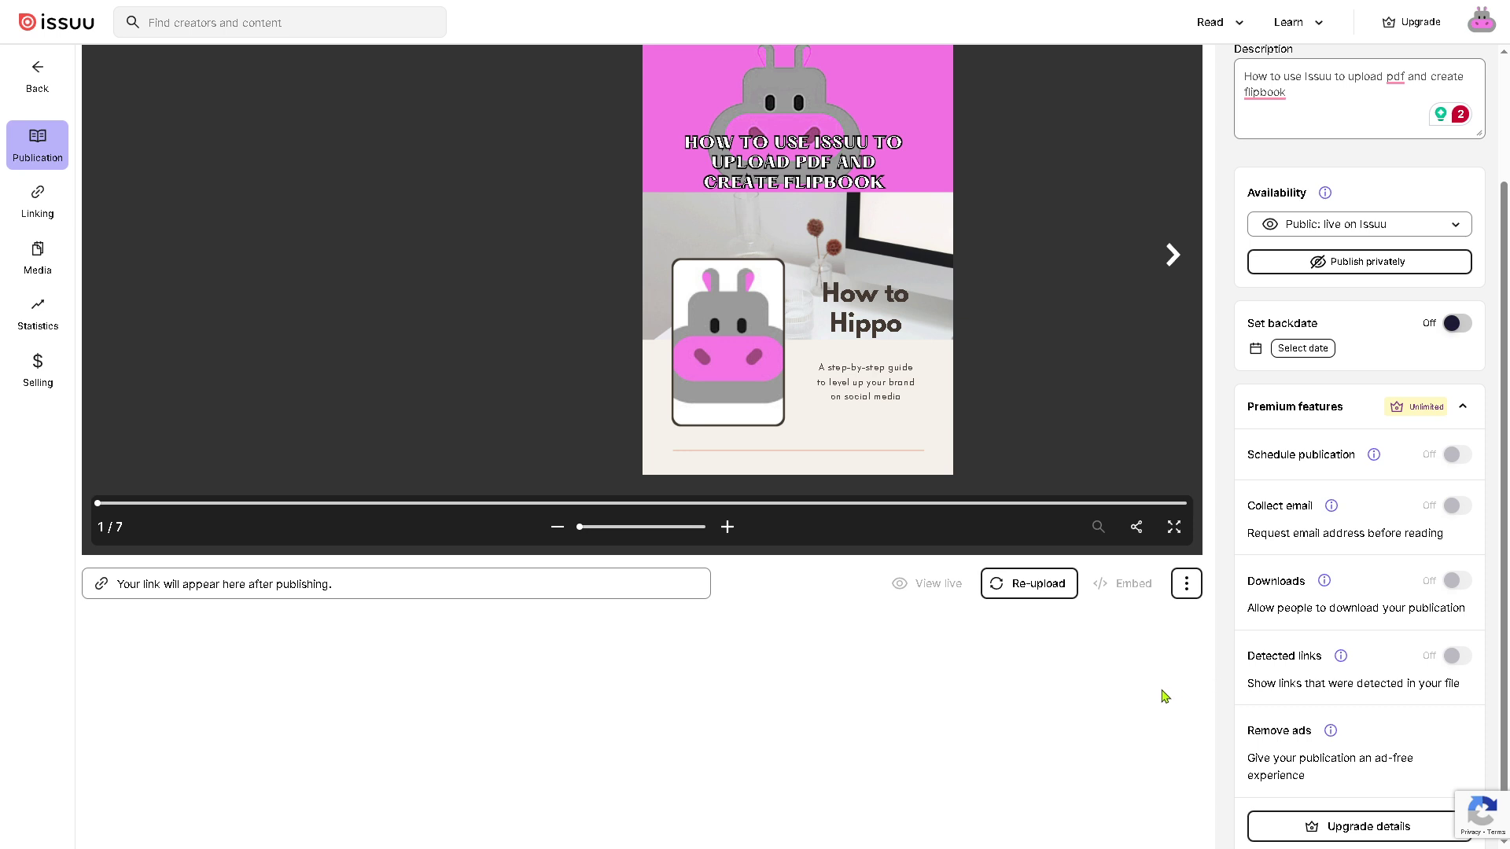
{"action": "scroll", "coordinate": [1164, 697], "scroll_direction": "down", "scroll_amount": 1}
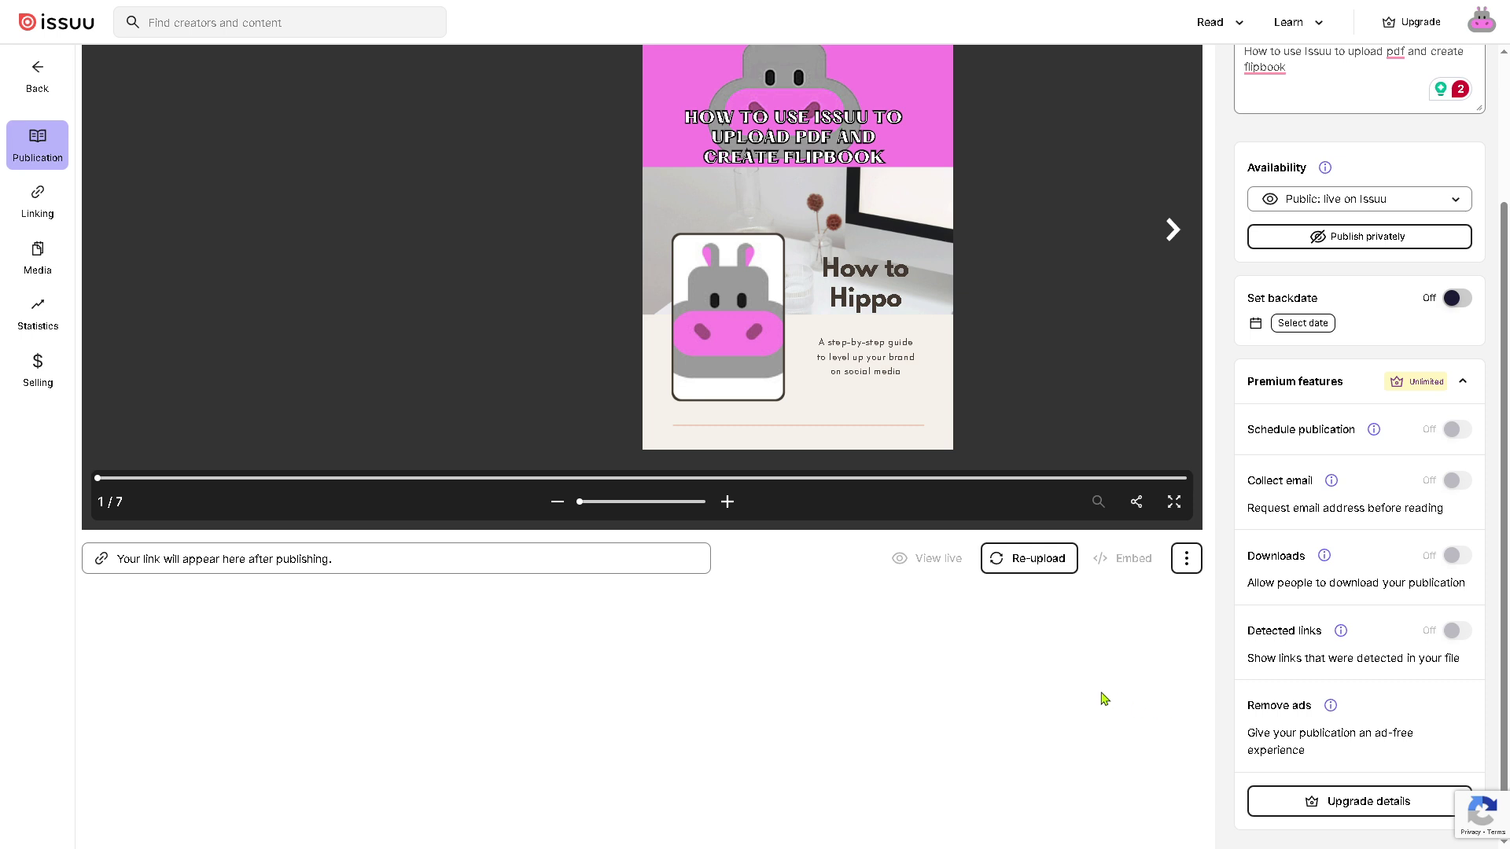
{"action": "scroll", "coordinate": [1104, 698], "scroll_direction": "up", "scroll_amount": 2}
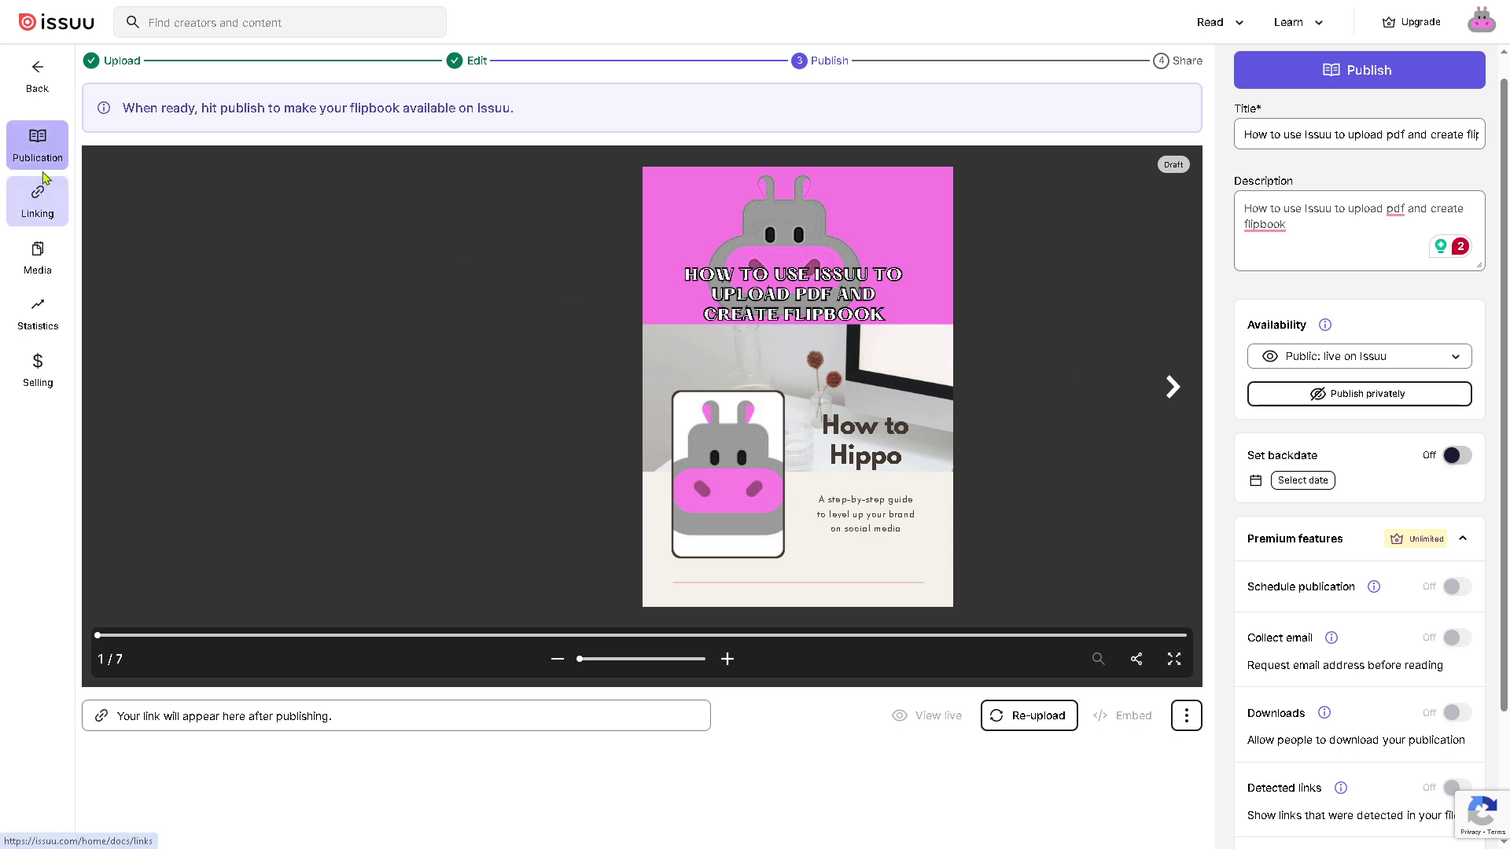
Add a link area to the flipbook cover, shrunk toward the cover's bottom.
{"action": "left_click", "coordinate": [41, 206]}
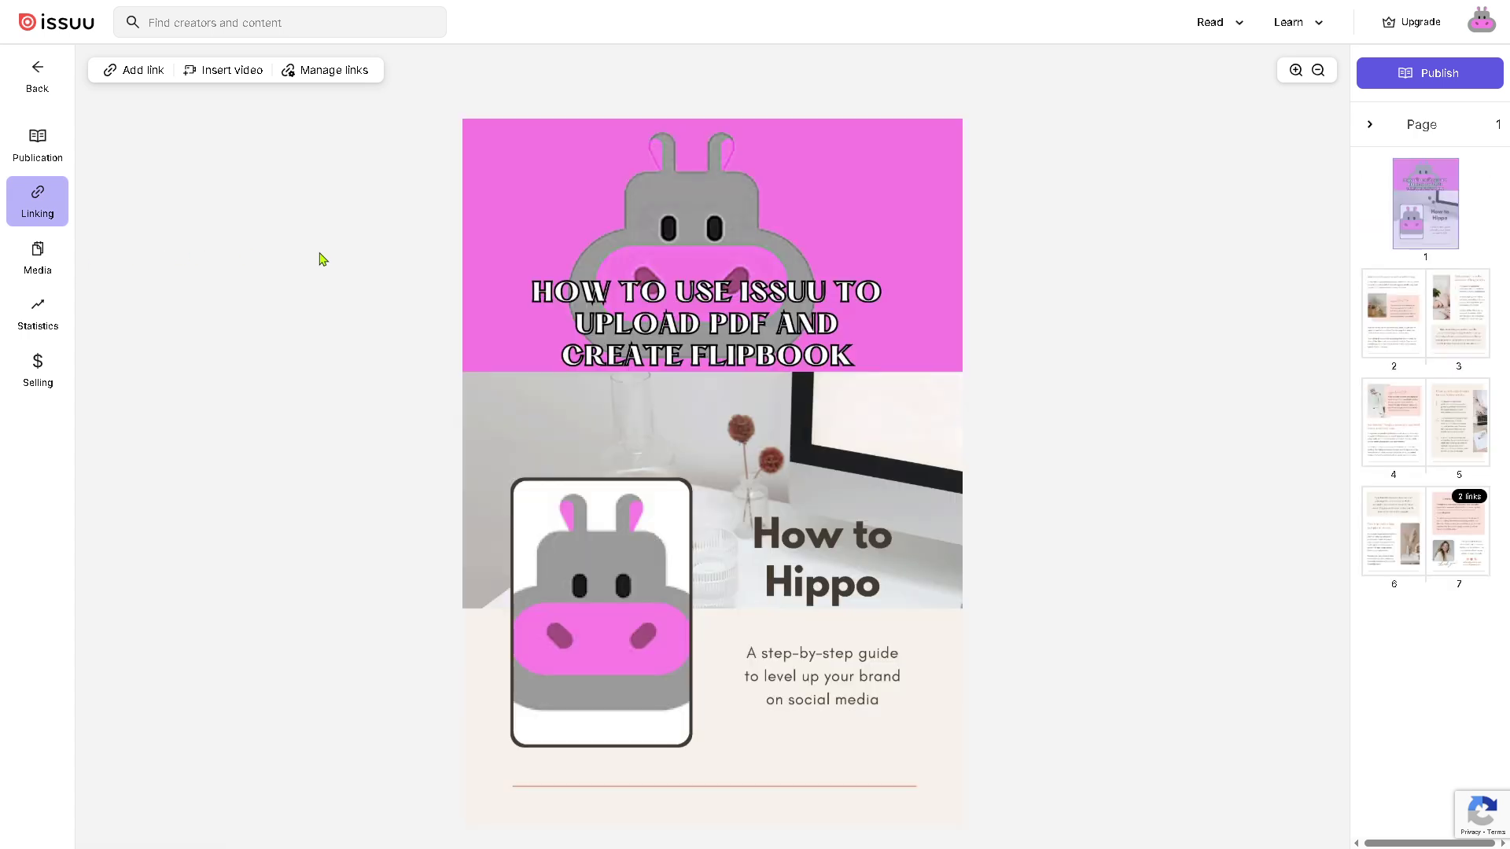
{"action": "left_click", "coordinate": [150, 75]}
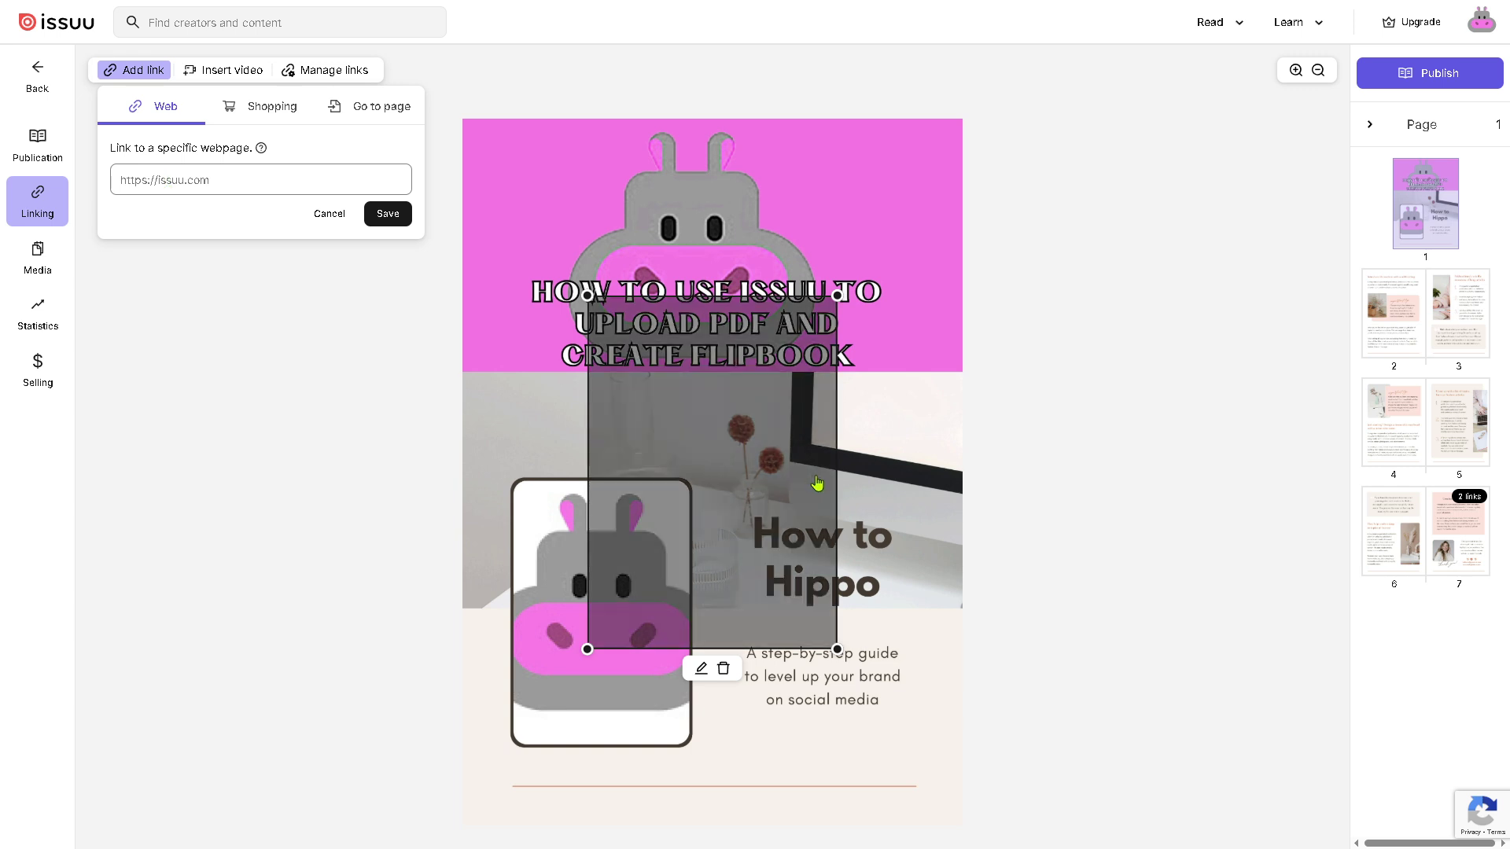
{"action": "left_click_drag", "start_coordinate": [835, 296], "coordinate": [799, 742]}
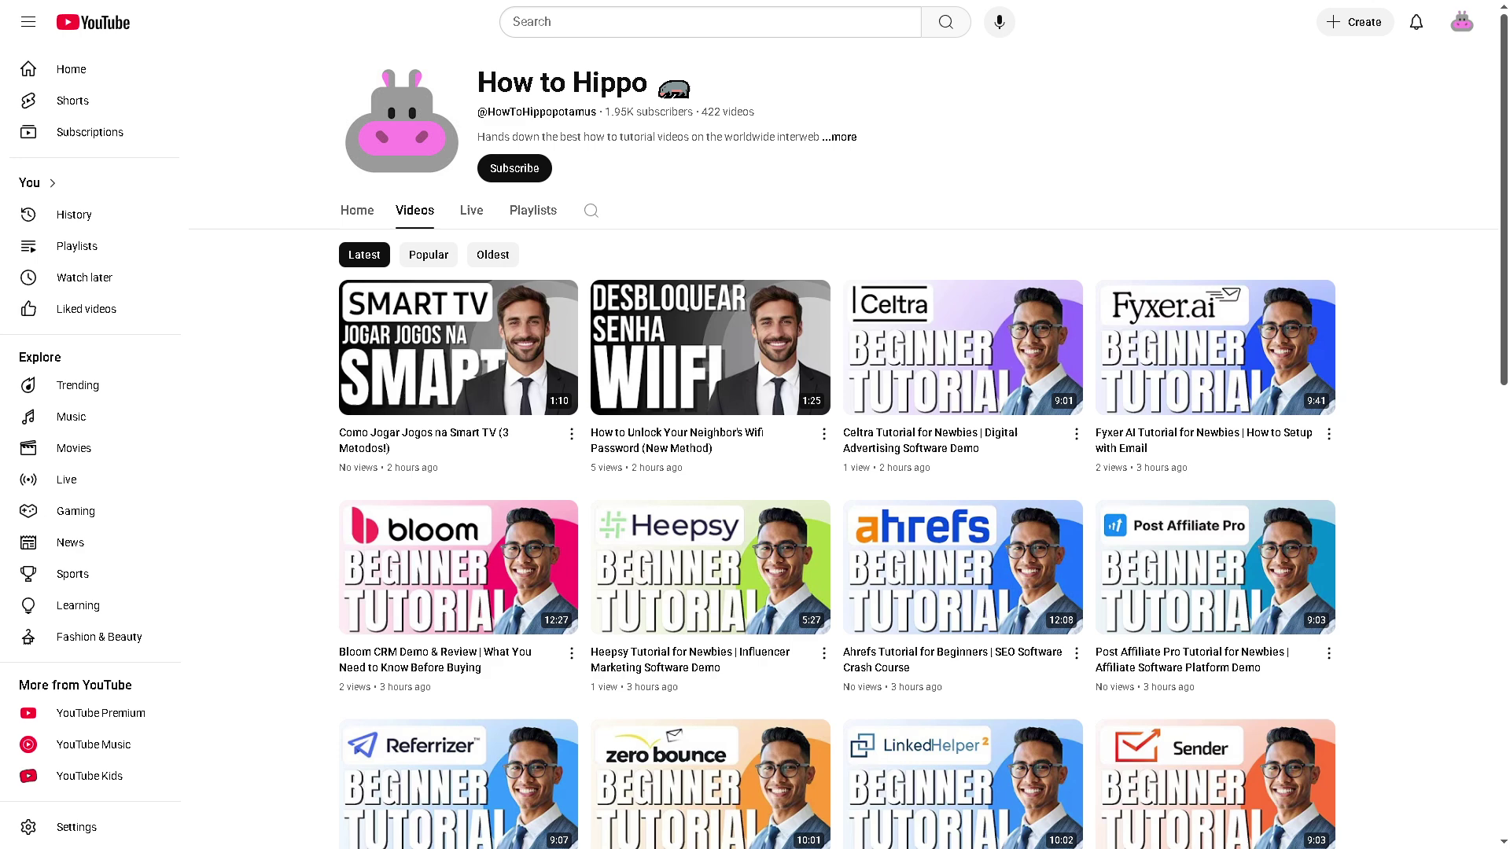
Open the YouTube channel's About details and select its web address.
{"action": "left_click", "coordinate": [847, 138]}
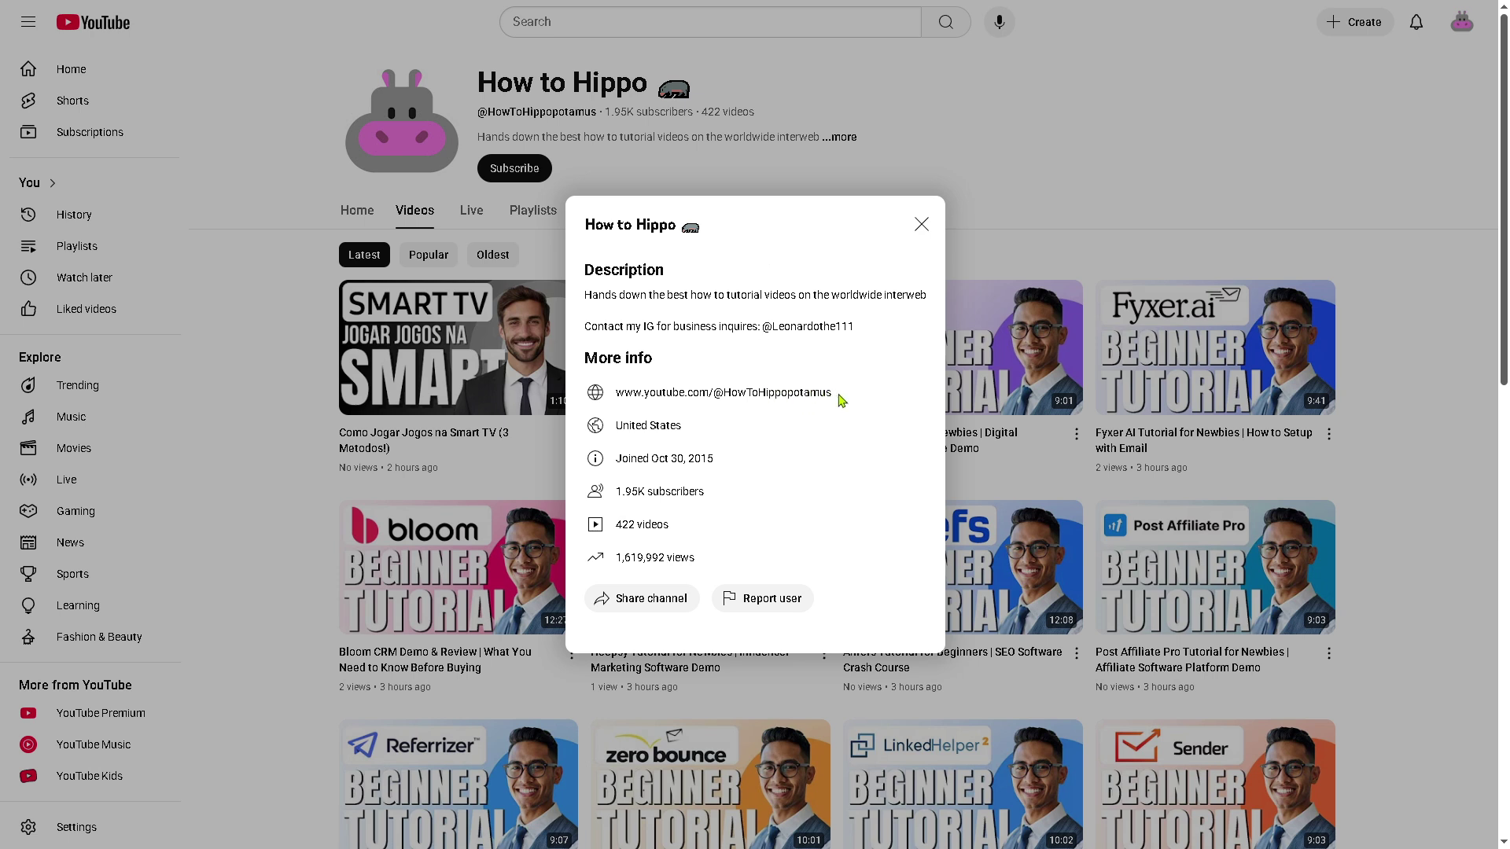
{"action": "left_click_drag", "start_coordinate": [836, 394], "coordinate": [614, 393]}
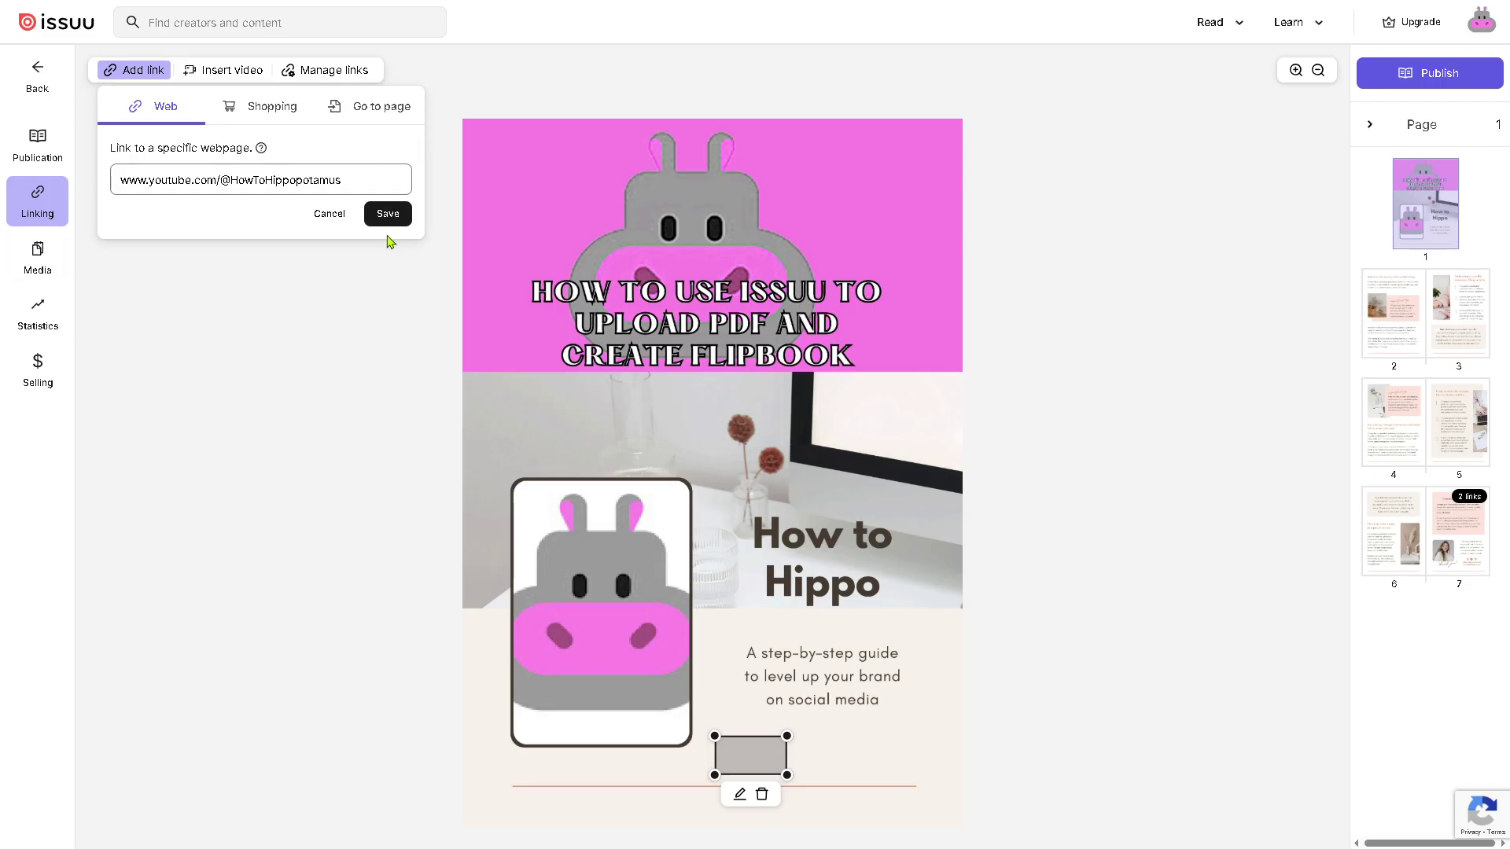
Save the YouTube channel link, widen it along the cover bottom, then view the Media page.
{"action": "left_click", "coordinate": [386, 213]}
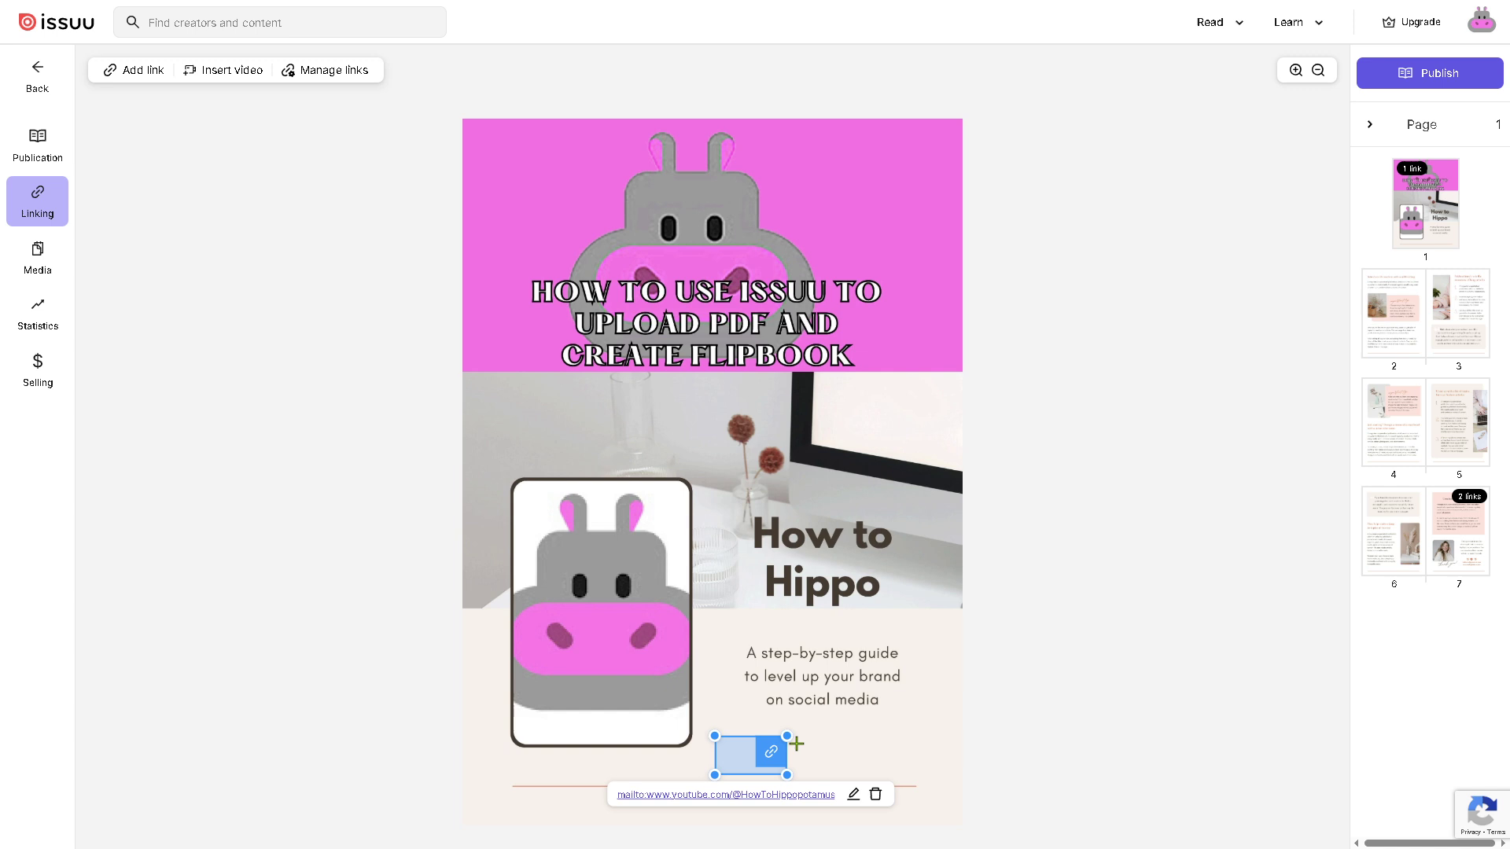
{"action": "left_click_drag", "start_coordinate": [787, 736], "coordinate": [928, 719]}
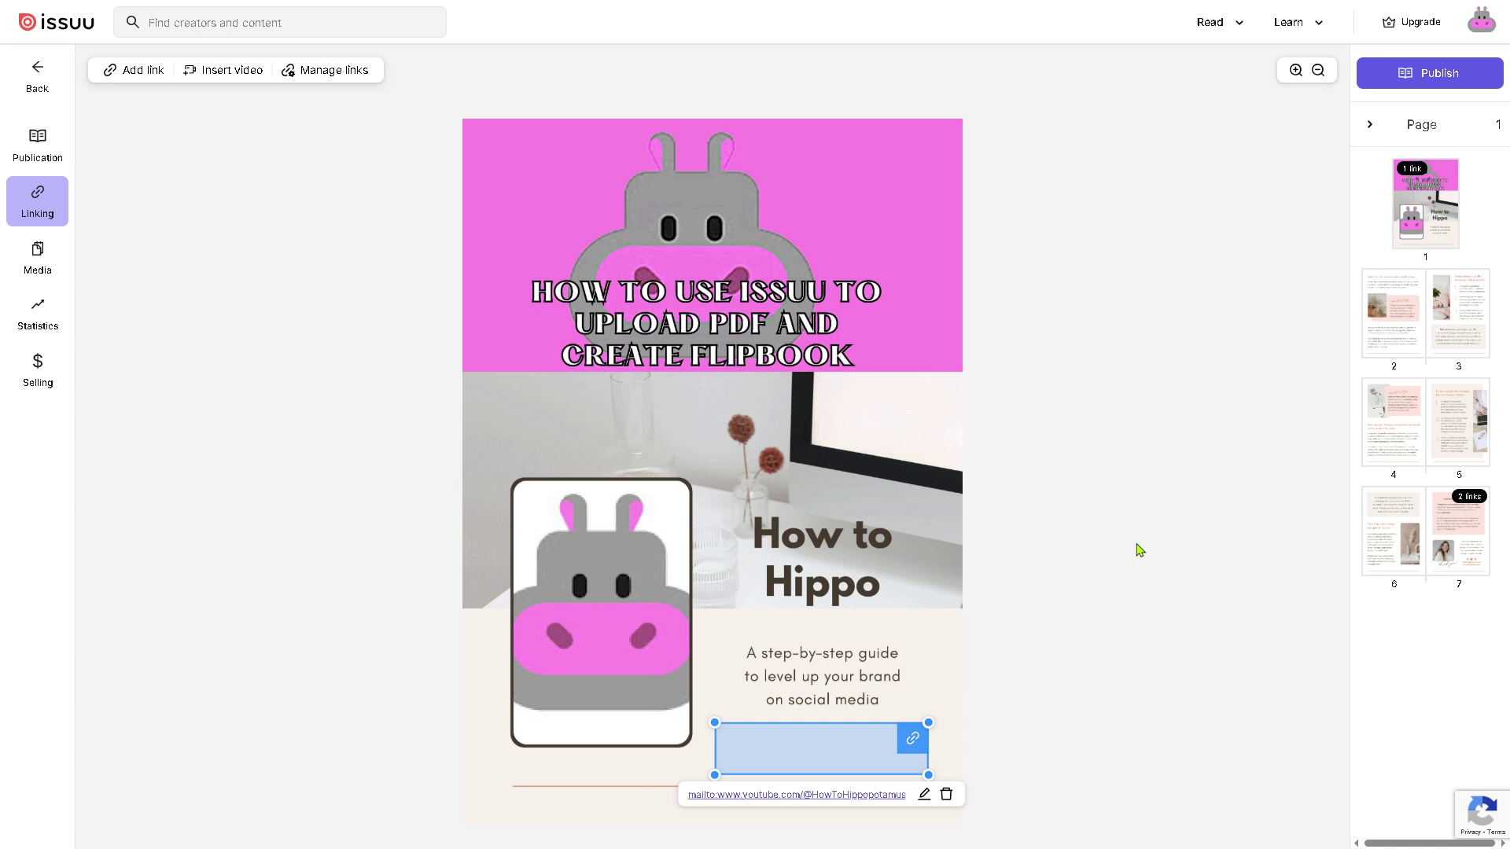
{"action": "left_click", "coordinate": [43, 271]}
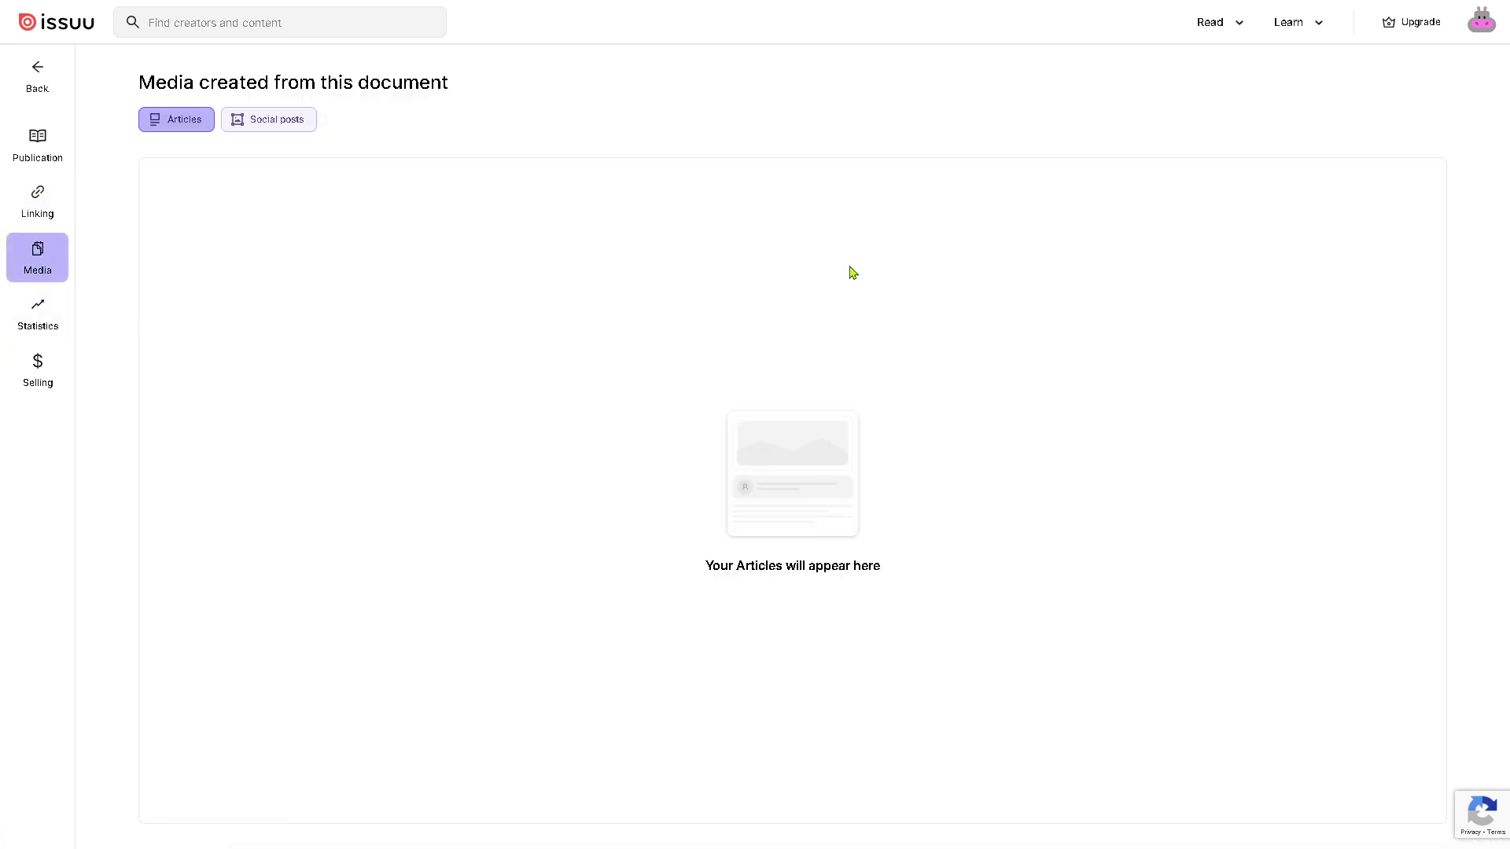
Go to Statistics, then Selling, to show the Sell Settings with the 0.50 EUR unit price.
{"action": "left_click", "coordinate": [36, 318]}
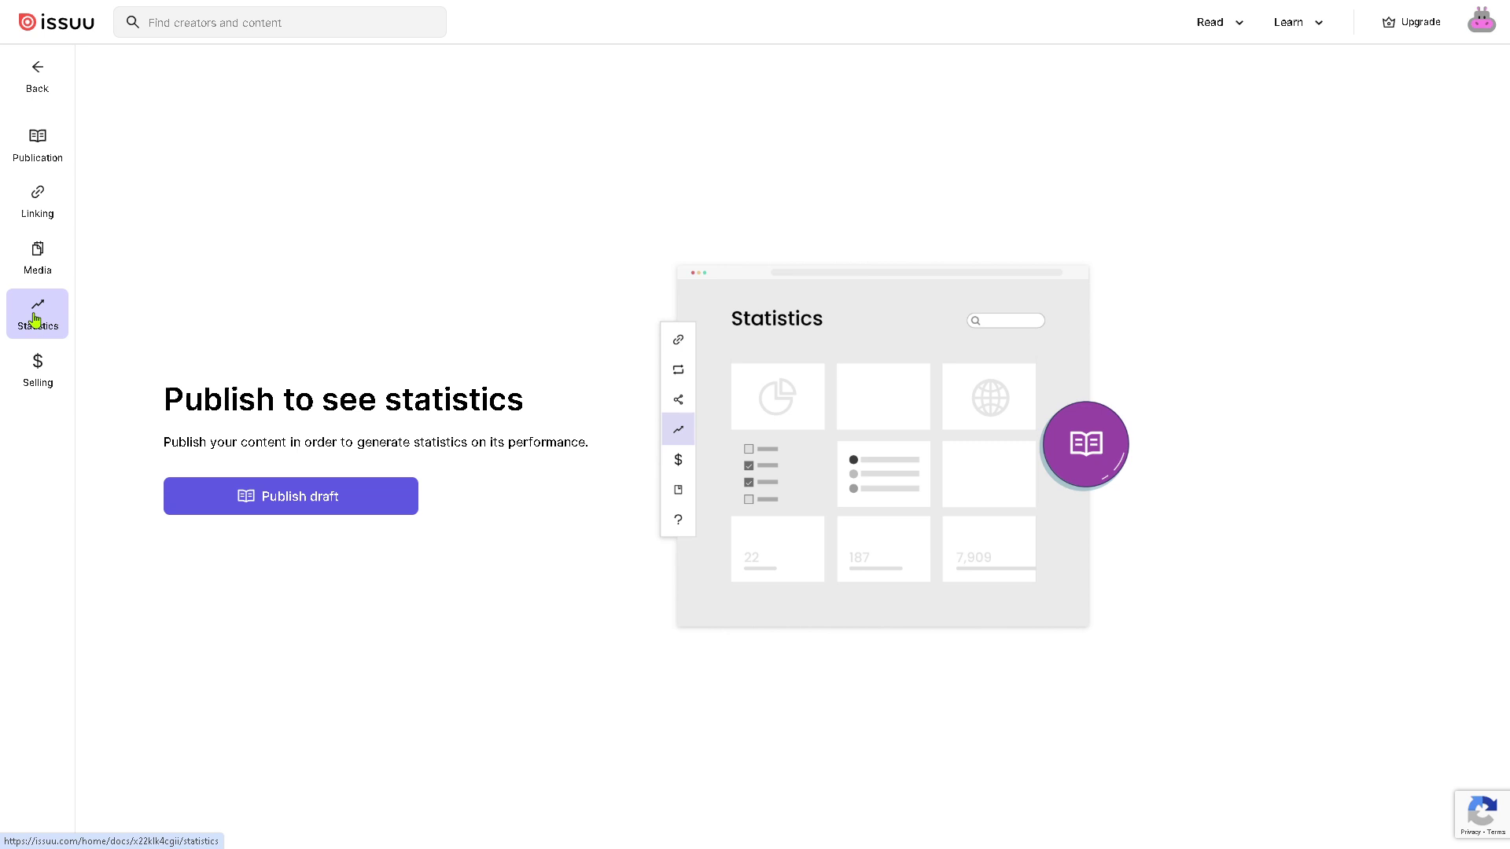
{"action": "left_click", "coordinate": [37, 365]}
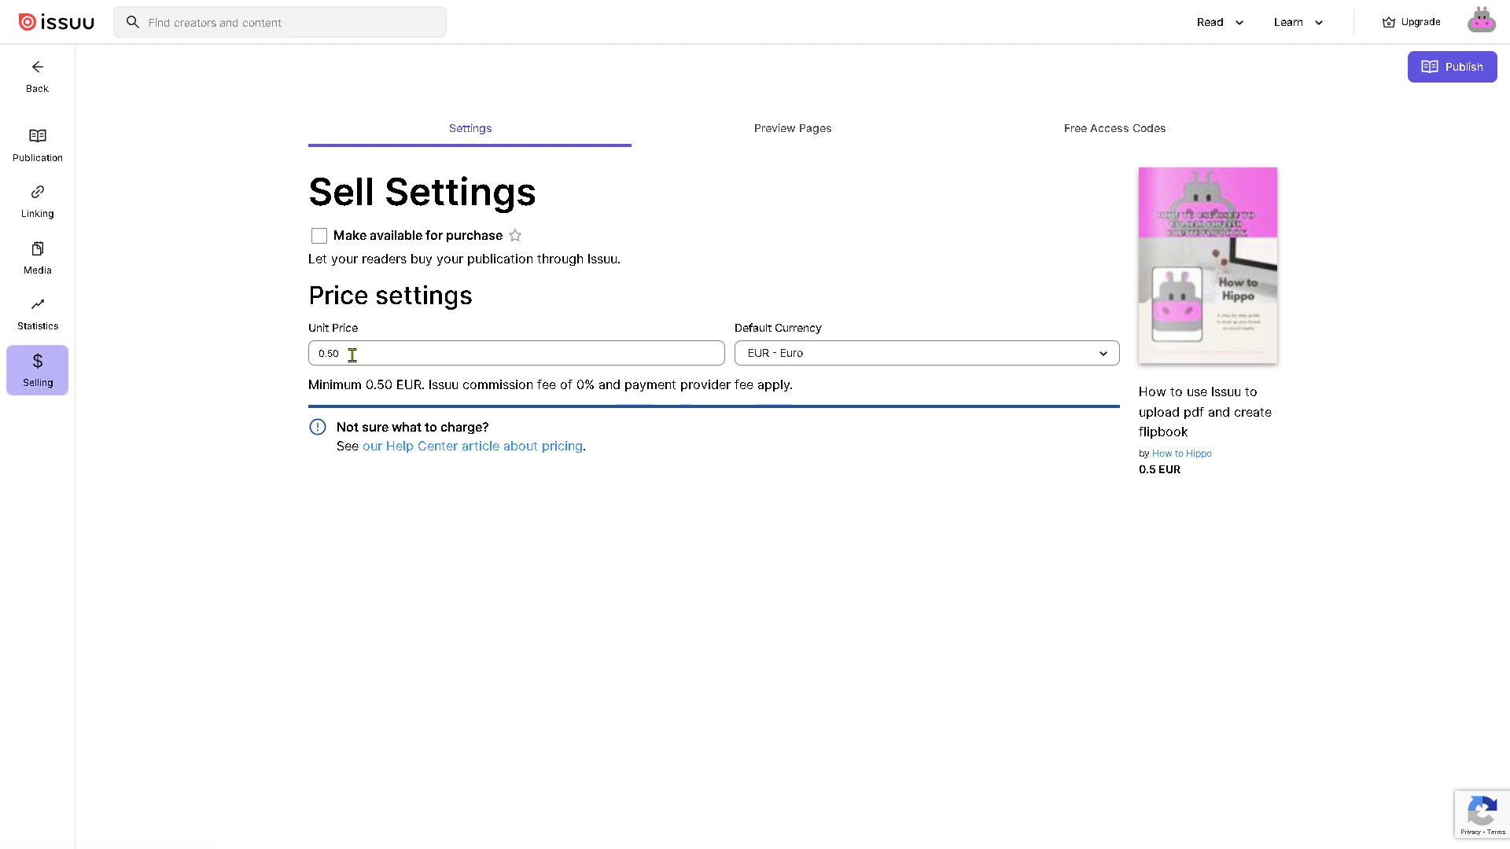
Replace the unit price with 69.
{"action": "left_click_drag", "start_coordinate": [351, 352], "coordinate": [303, 370]}
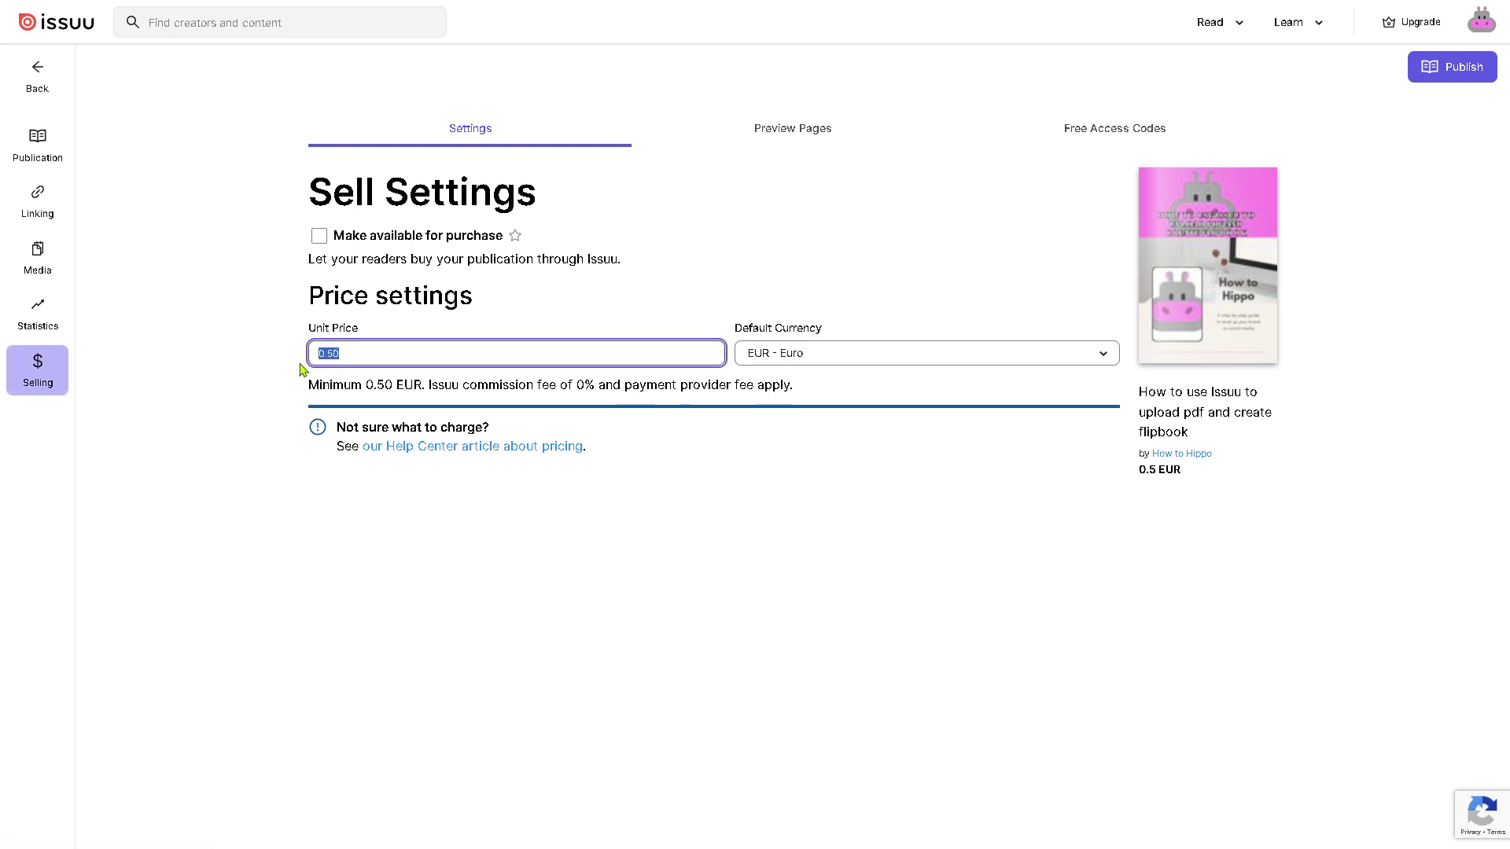
{"action": "type", "text": "63"}
{"action": "key", "text": "BackSpace"}
{"action": "key", "text": "BackSpace"}
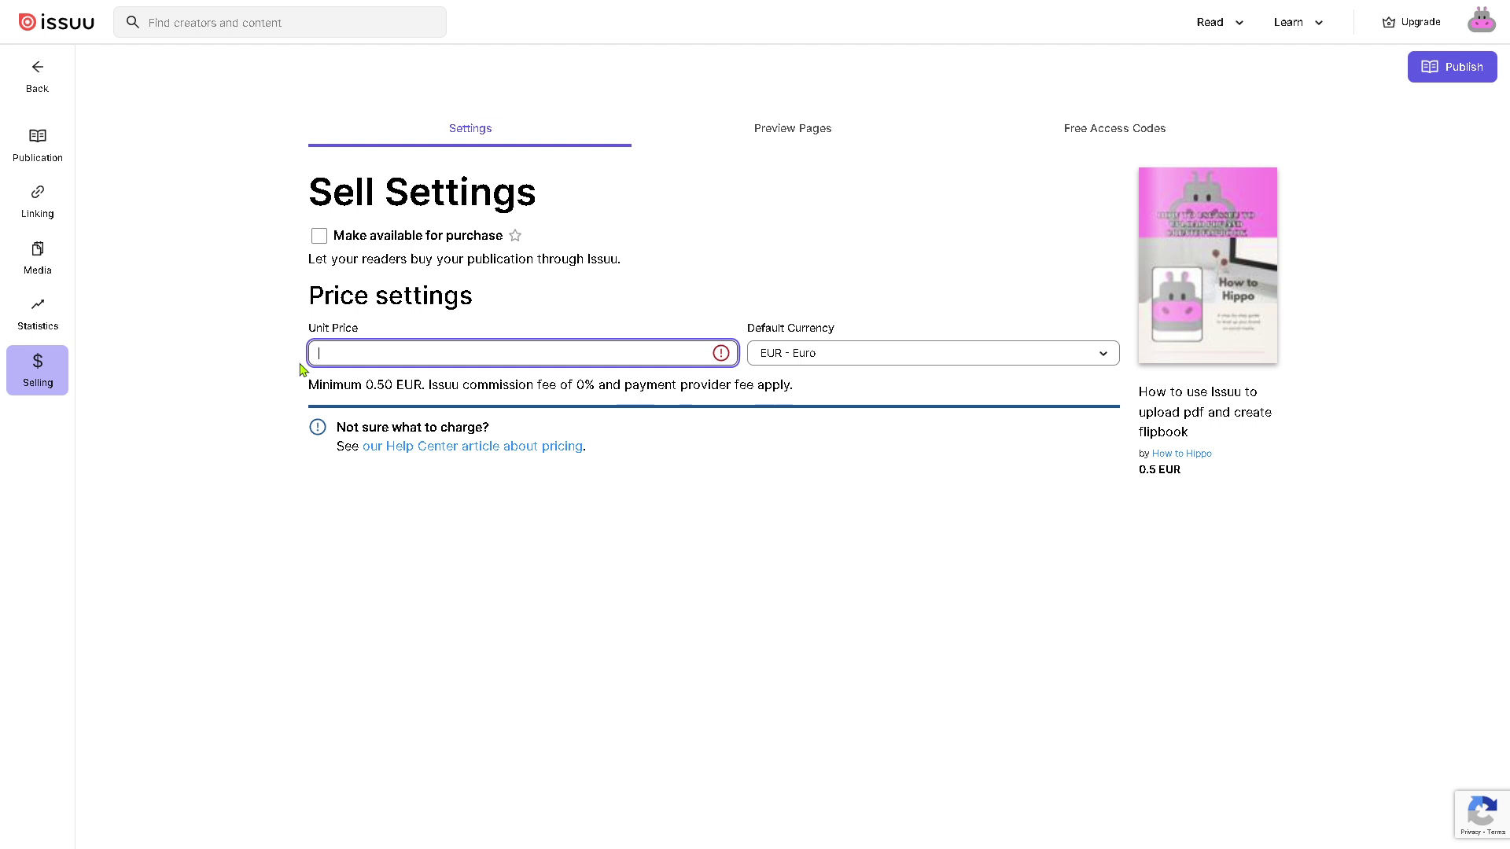
{"action": "type", "text": "69"}
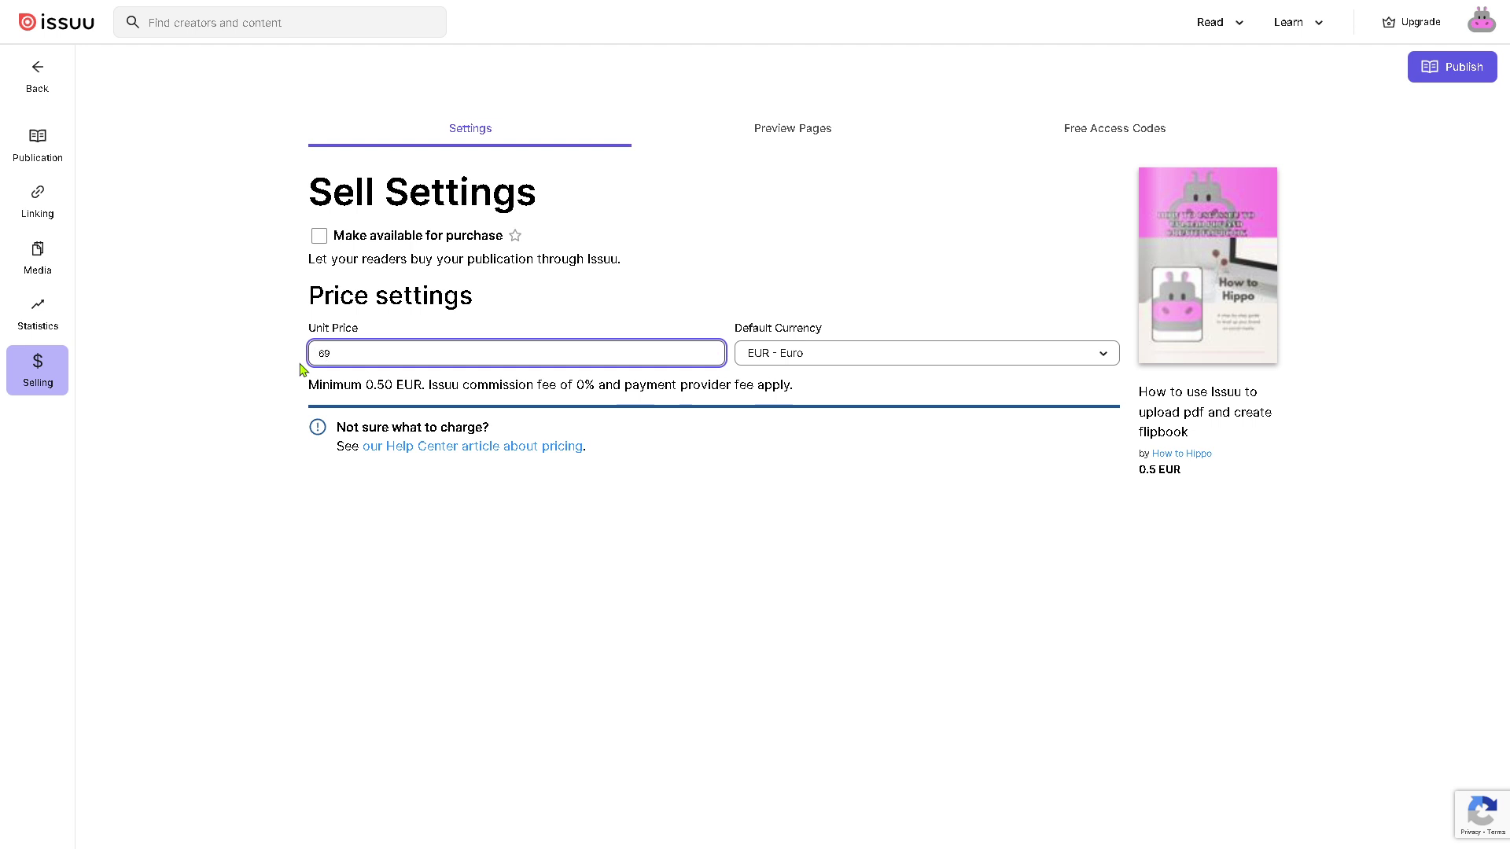
Change the currency to USD - US Dollar and review the Preview Pages and Free Access Codes tabs.
{"action": "left_click", "coordinate": [838, 359]}
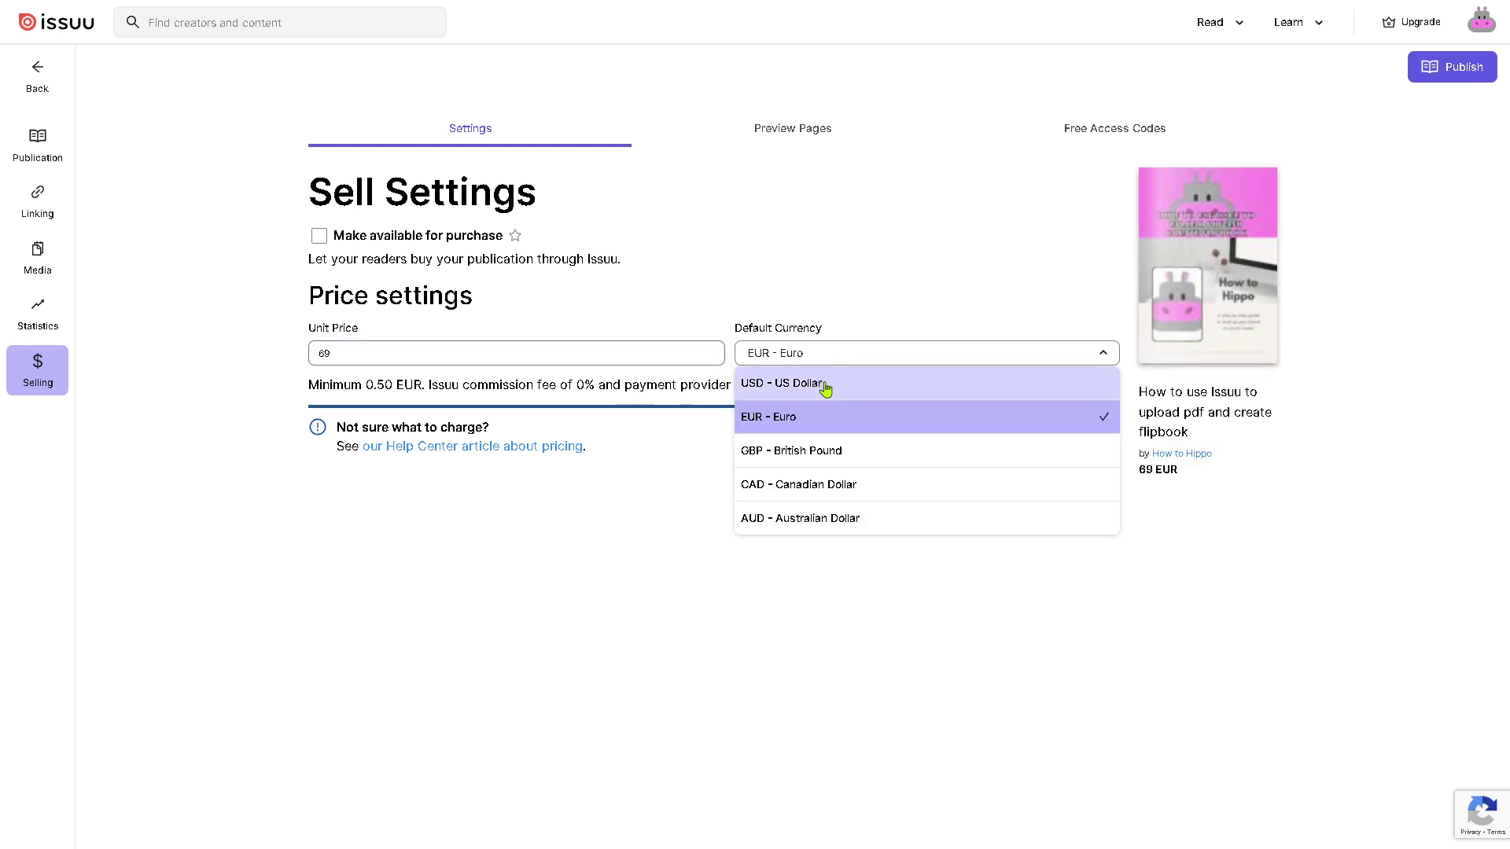
{"action": "left_click", "coordinate": [824, 389]}
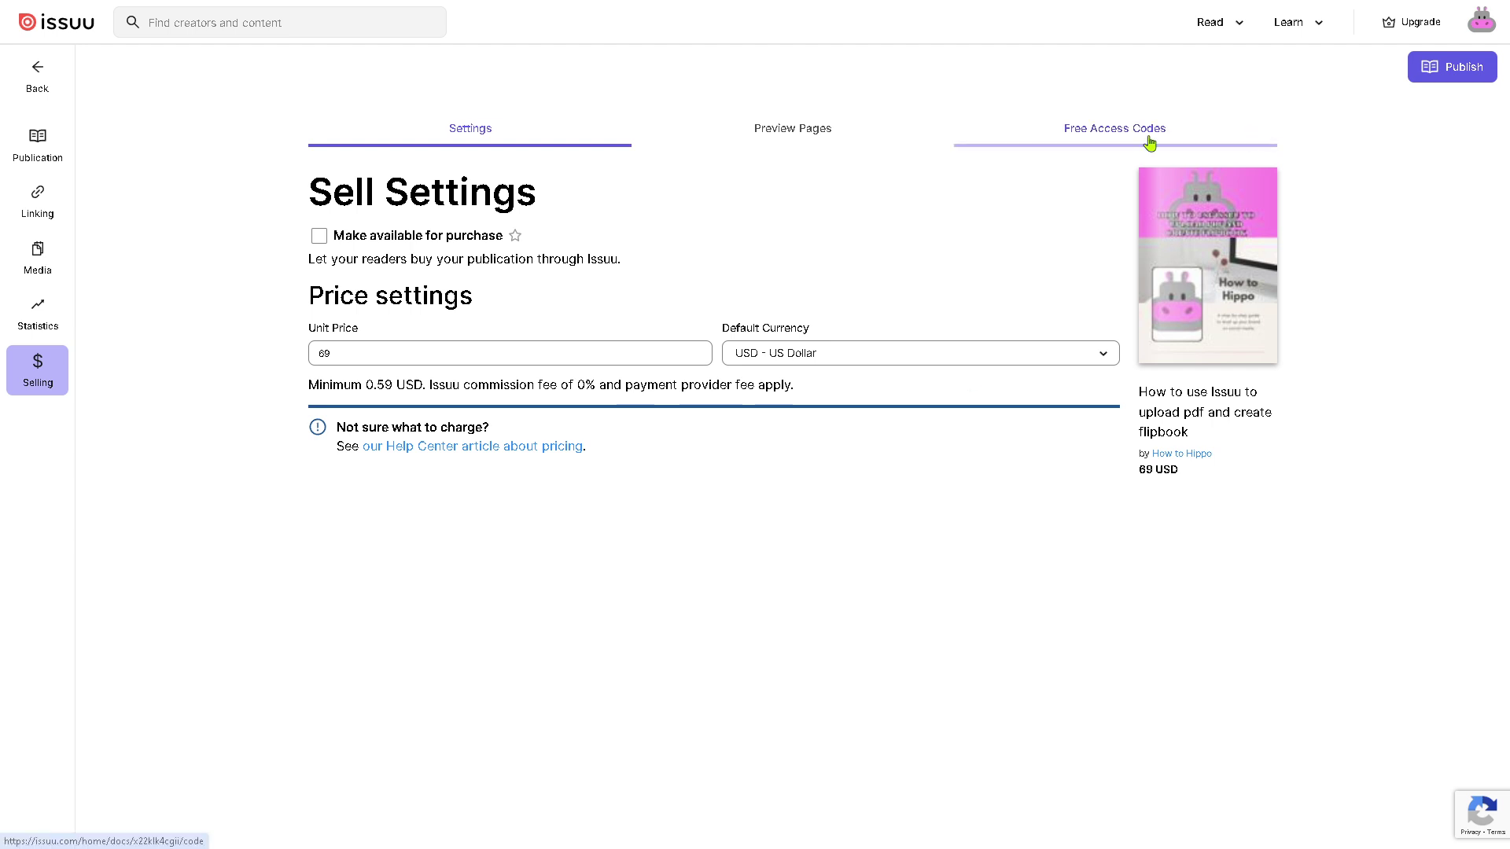
{"action": "left_click", "coordinate": [799, 144]}
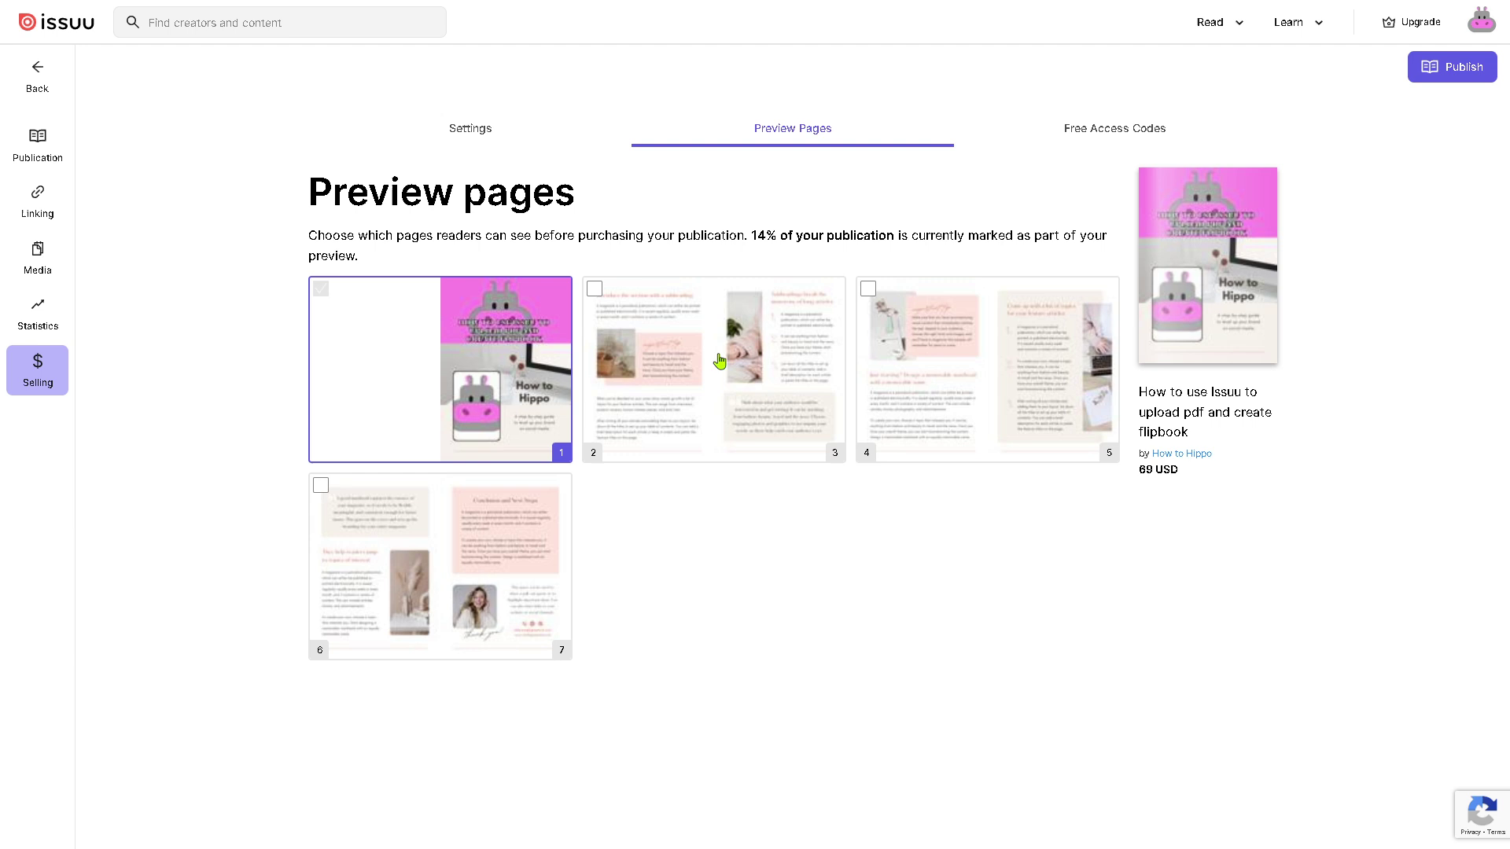
{"action": "left_click", "coordinate": [1108, 131]}
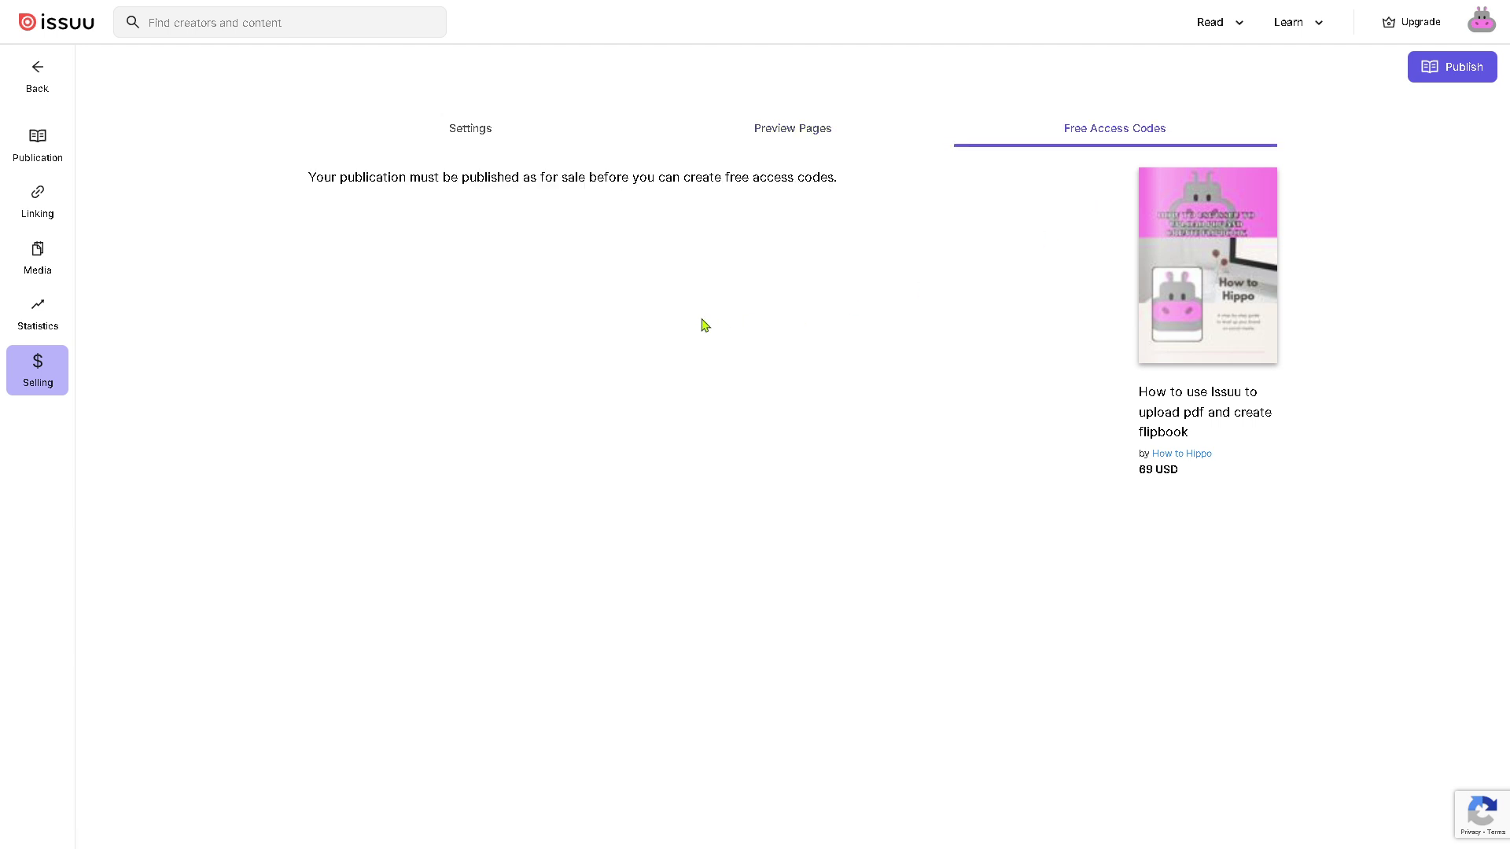
Return to the Publication settings and publish the flipbook.
{"action": "left_click", "coordinate": [43, 147]}
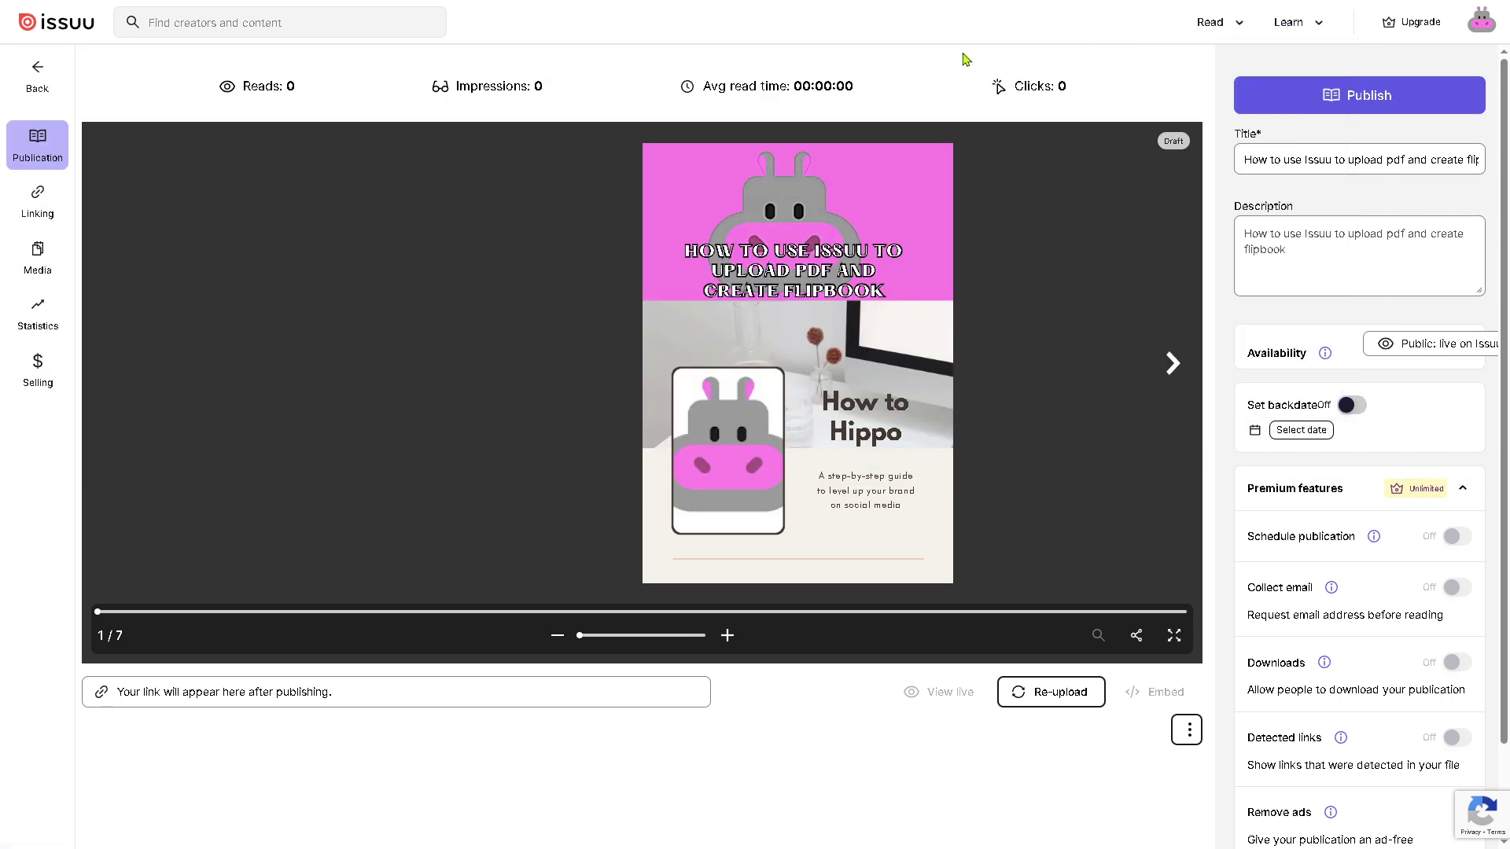
{"action": "mouse_move", "coordinate": [1211, 22]}
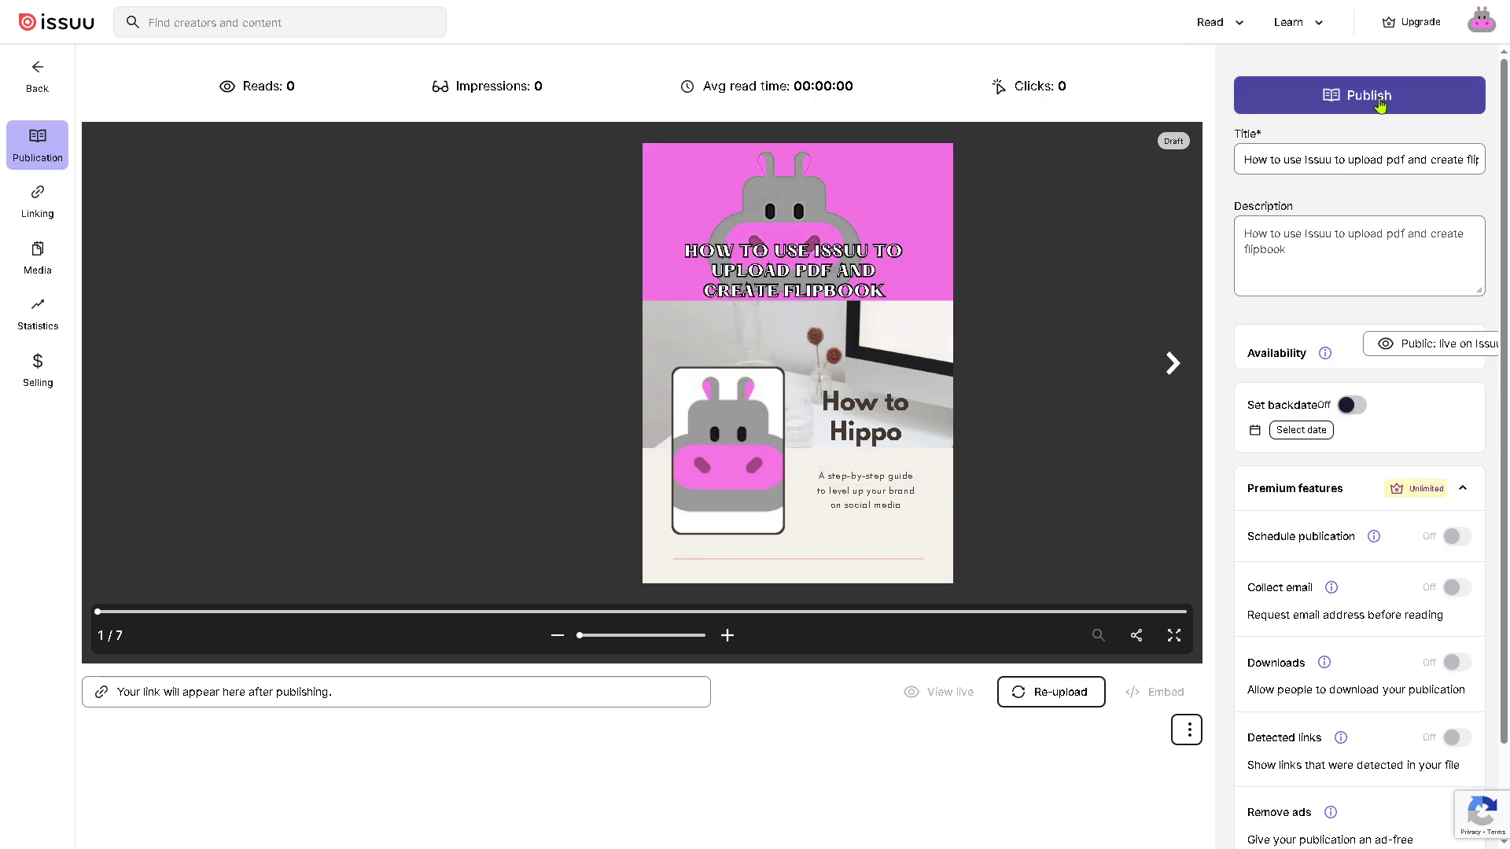
{"action": "left_click", "coordinate": [1379, 104]}
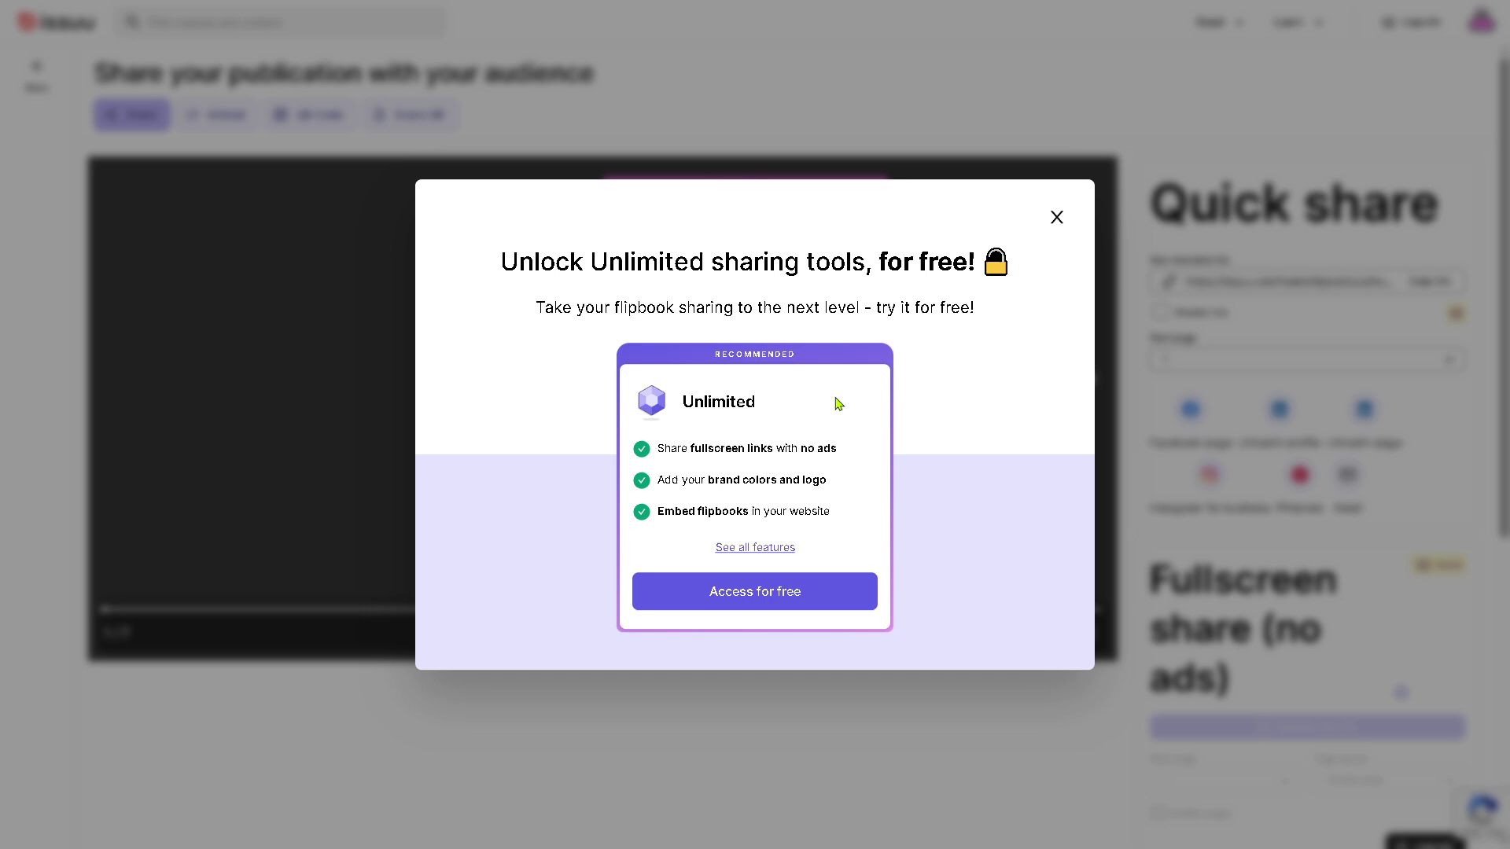
Dismiss the Unlimited offer, copy the sharable link, and keep the start page at 1.
{"action": "left_click", "coordinate": [1057, 218]}
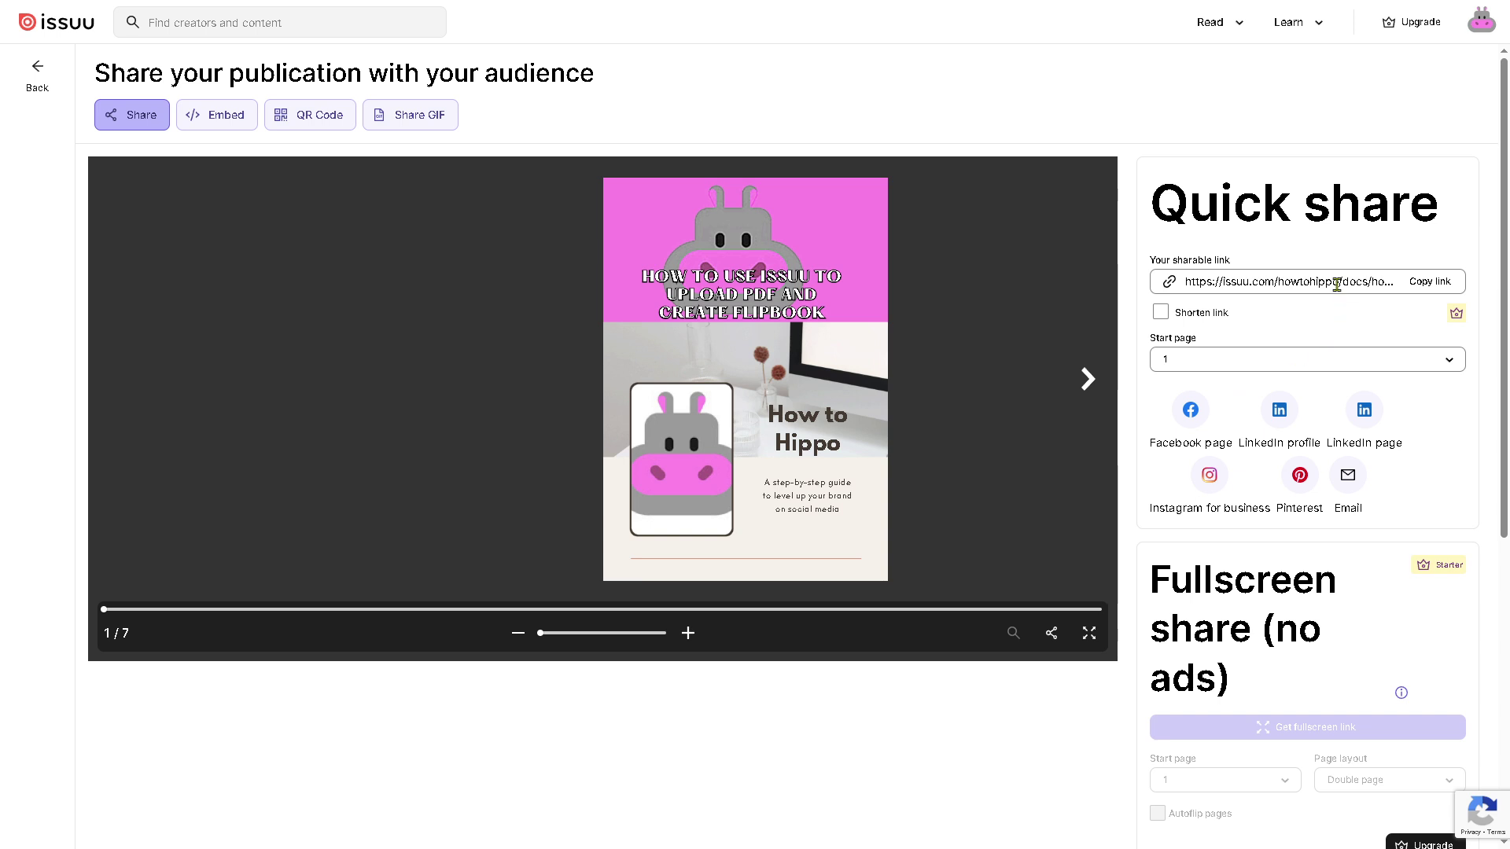
{"action": "left_click", "coordinate": [1443, 294]}
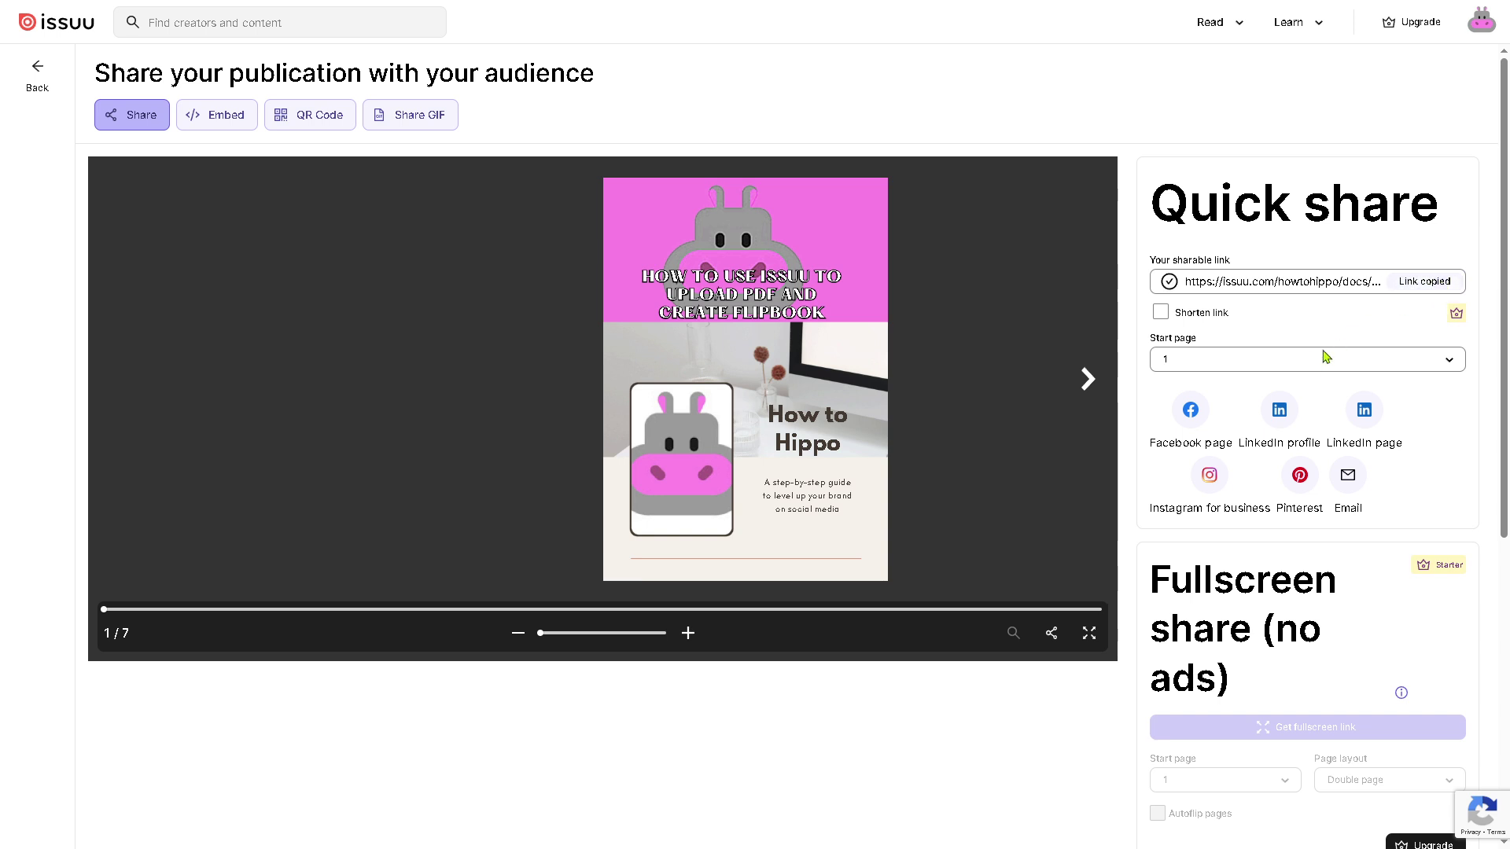
{"action": "left_click", "coordinate": [1449, 362]}
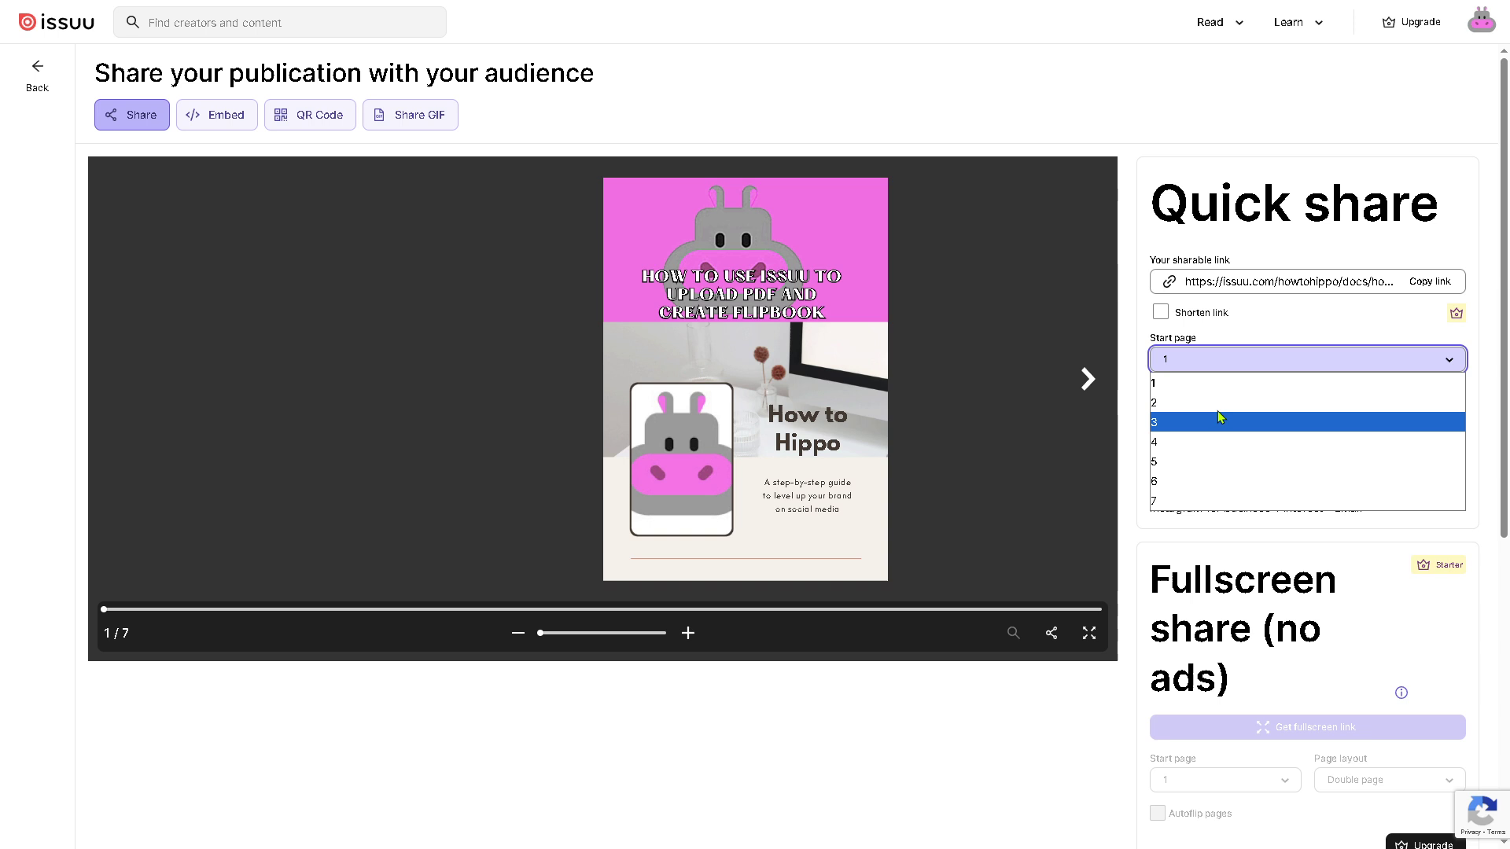
{"action": "left_click", "coordinate": [1267, 324]}
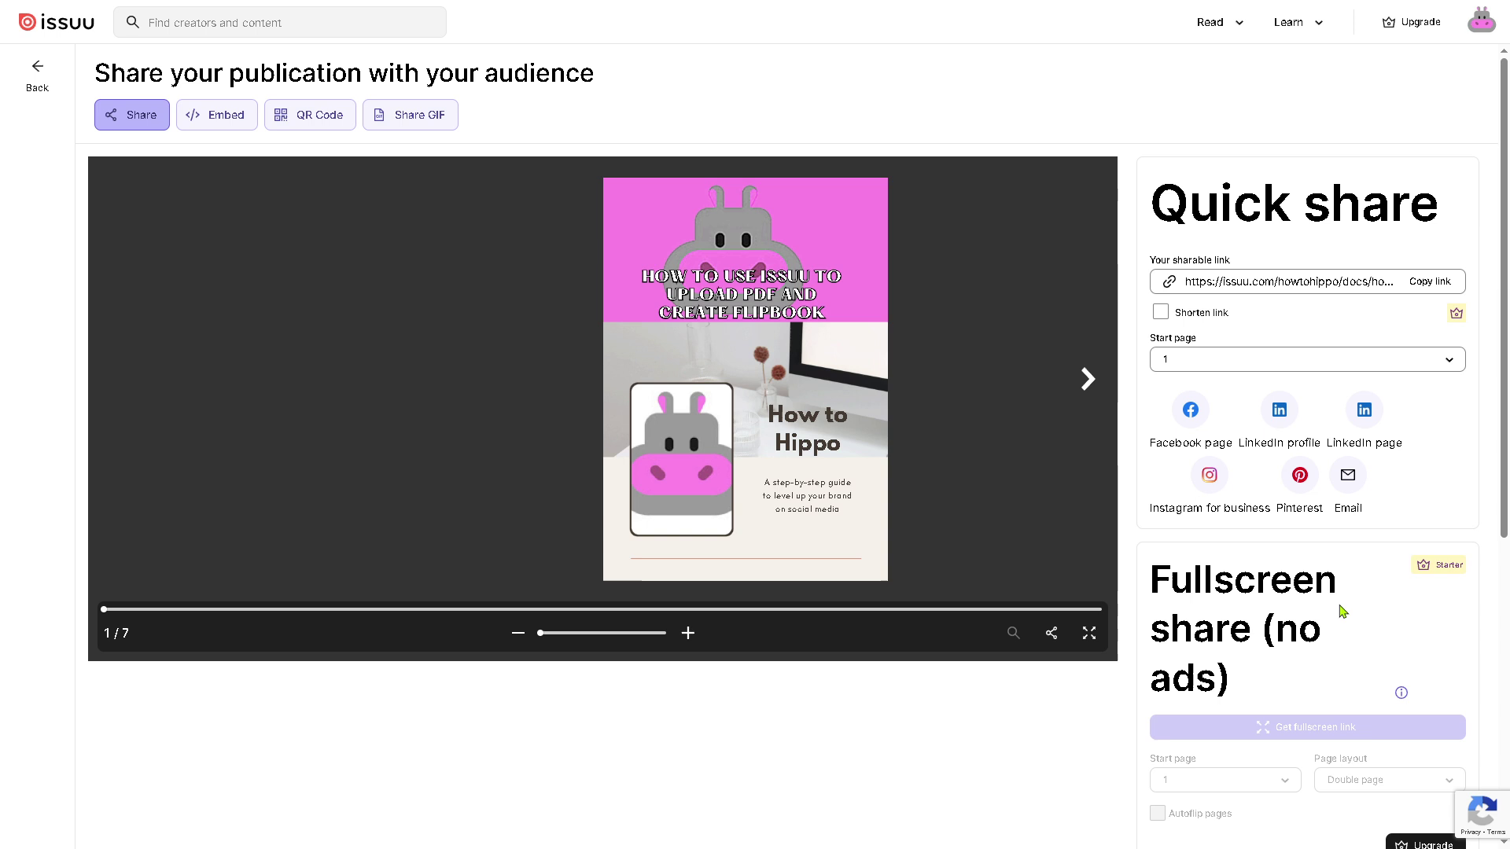
{"action": "scroll", "coordinate": [1342, 612], "scroll_direction": "down", "scroll_amount": 3}
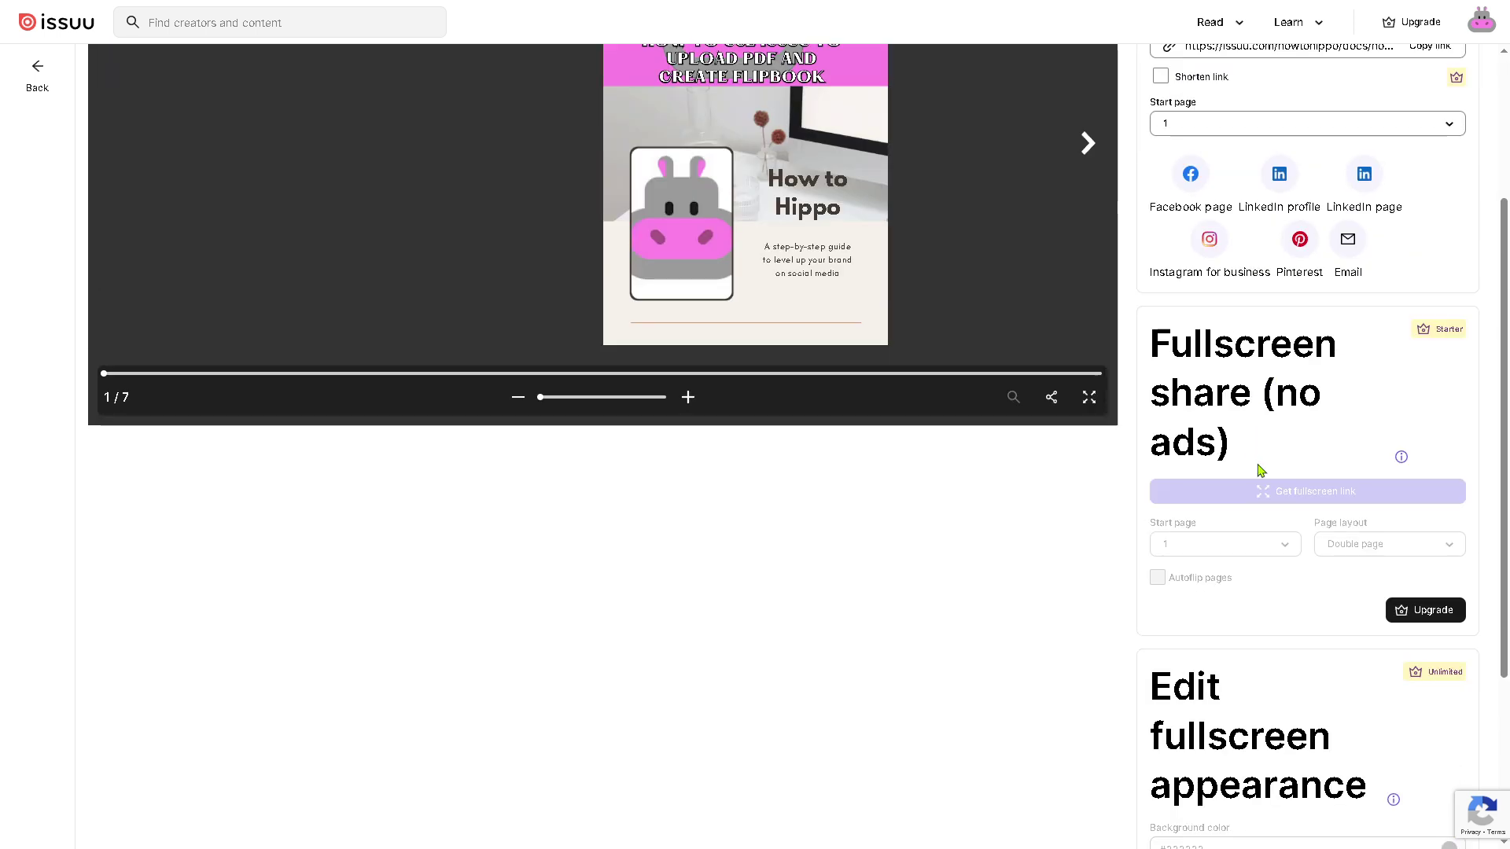
{"action": "scroll", "coordinate": [1317, 534], "scroll_direction": "down", "scroll_amount": 2}
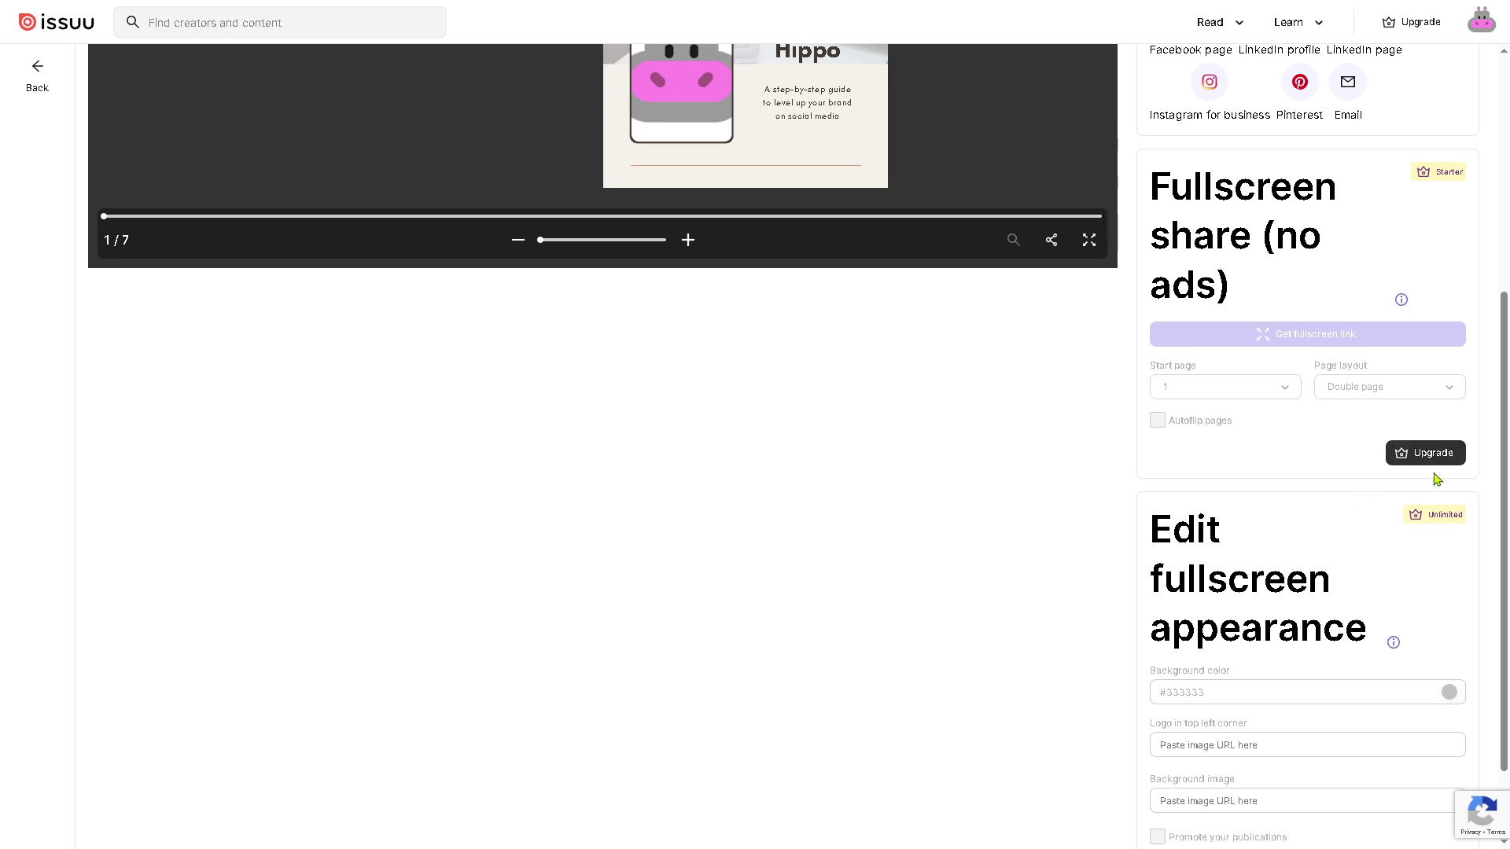
{"action": "scroll", "coordinate": [1417, 556], "scroll_direction": "down", "scroll_amount": 1}
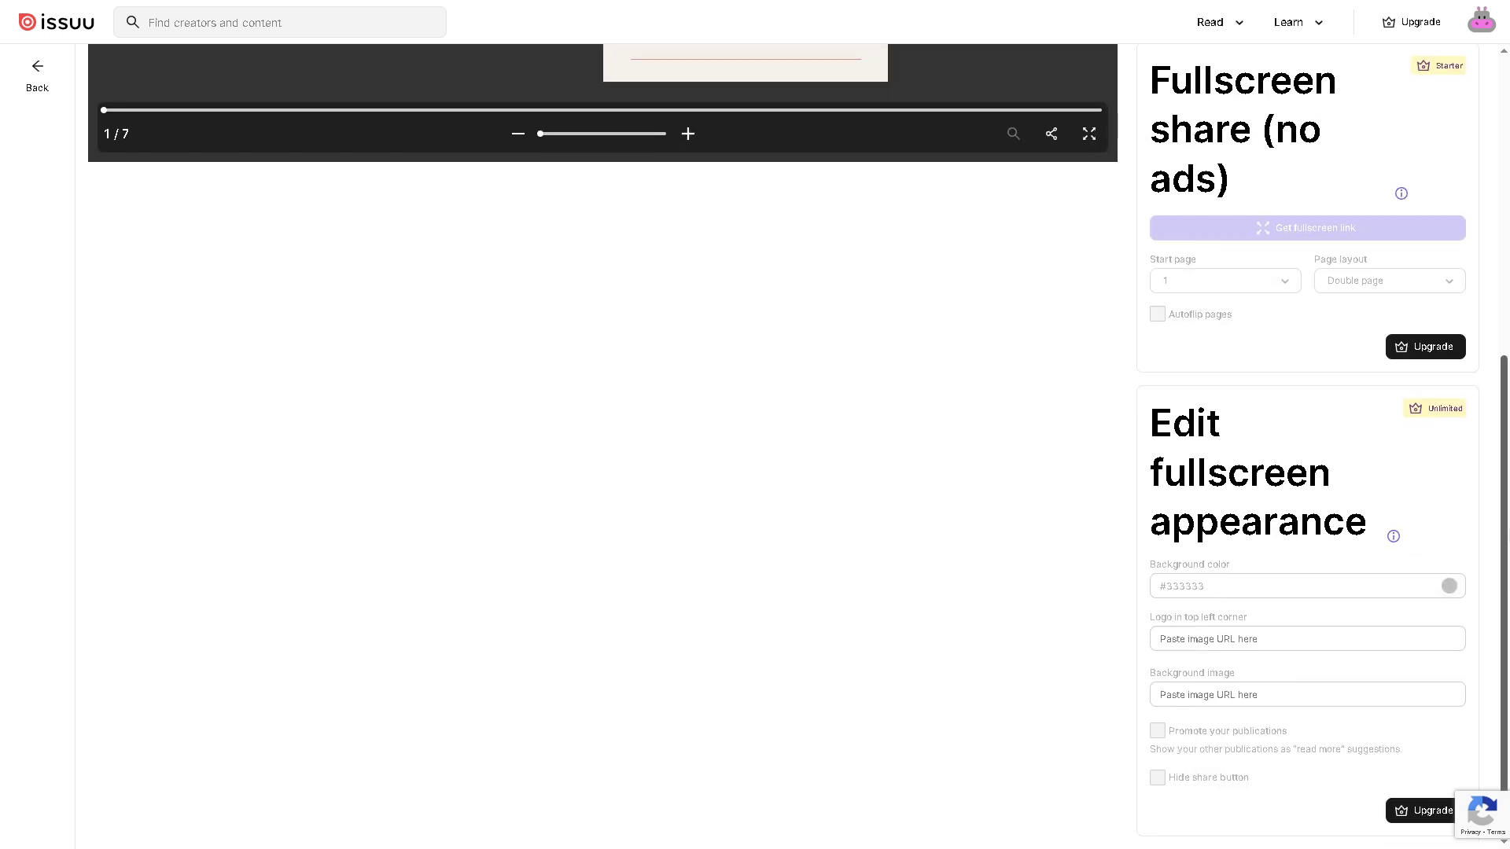
{"action": "left_click_drag", "start_coordinate": [1504, 571], "coordinate": [1503, 271]}
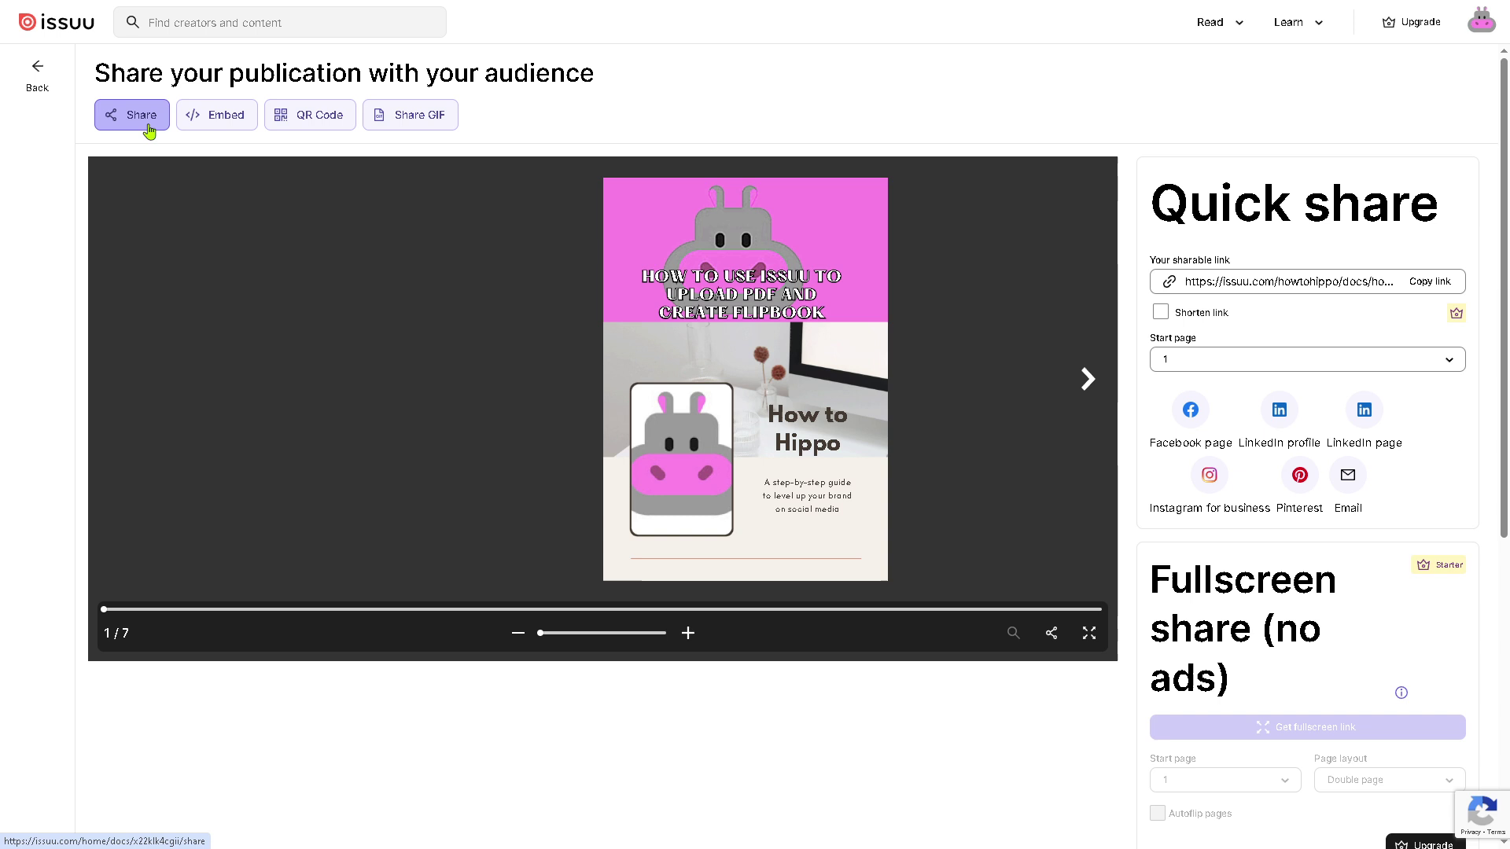
Reveal the embed code, then generate a QR code downloadable as PNG or SVG.
{"action": "left_click", "coordinate": [218, 122]}
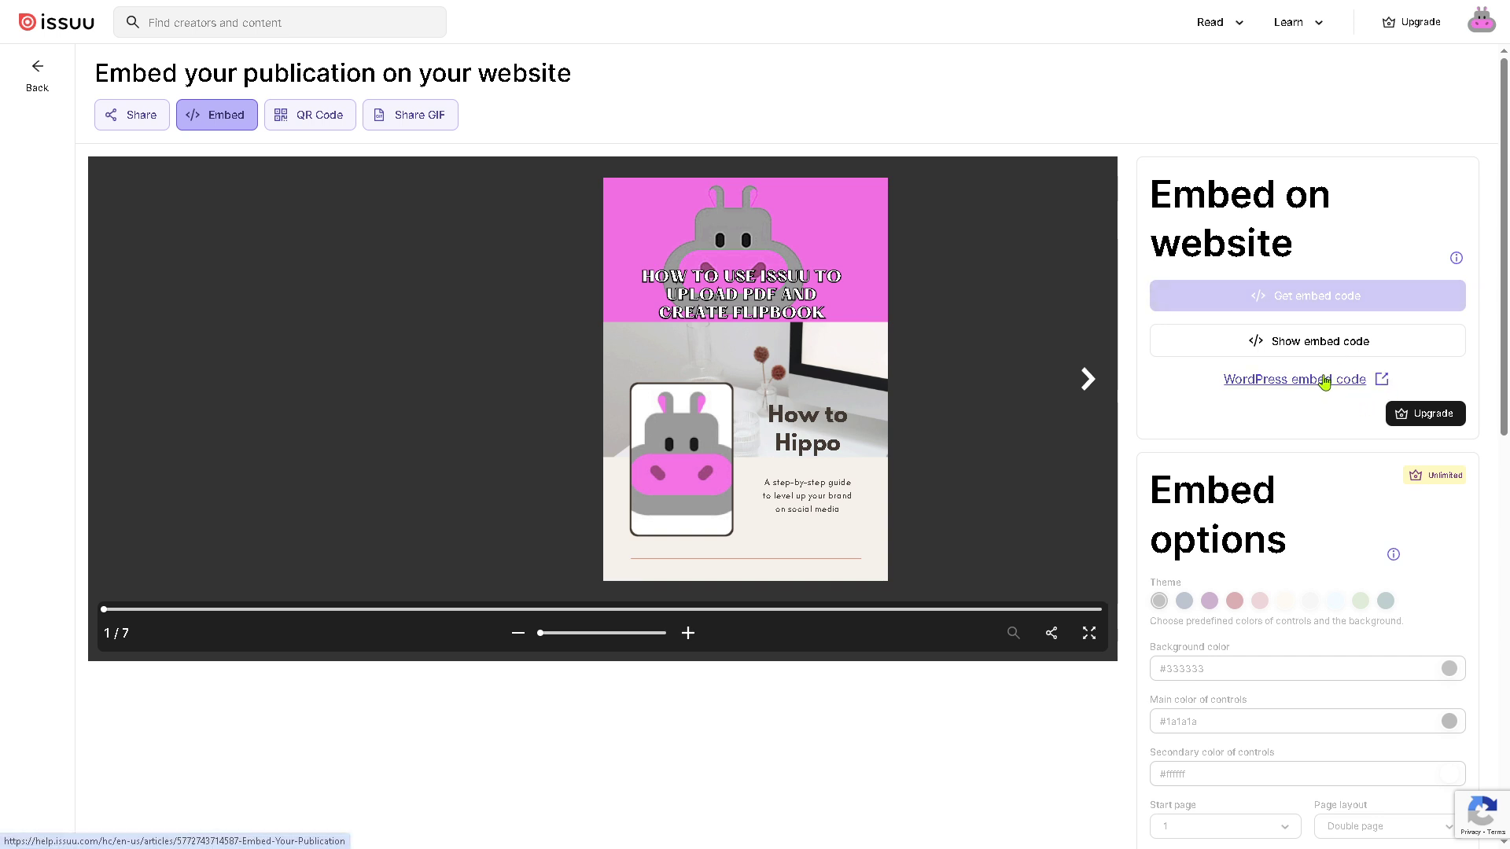
{"action": "left_click", "coordinate": [1305, 342]}
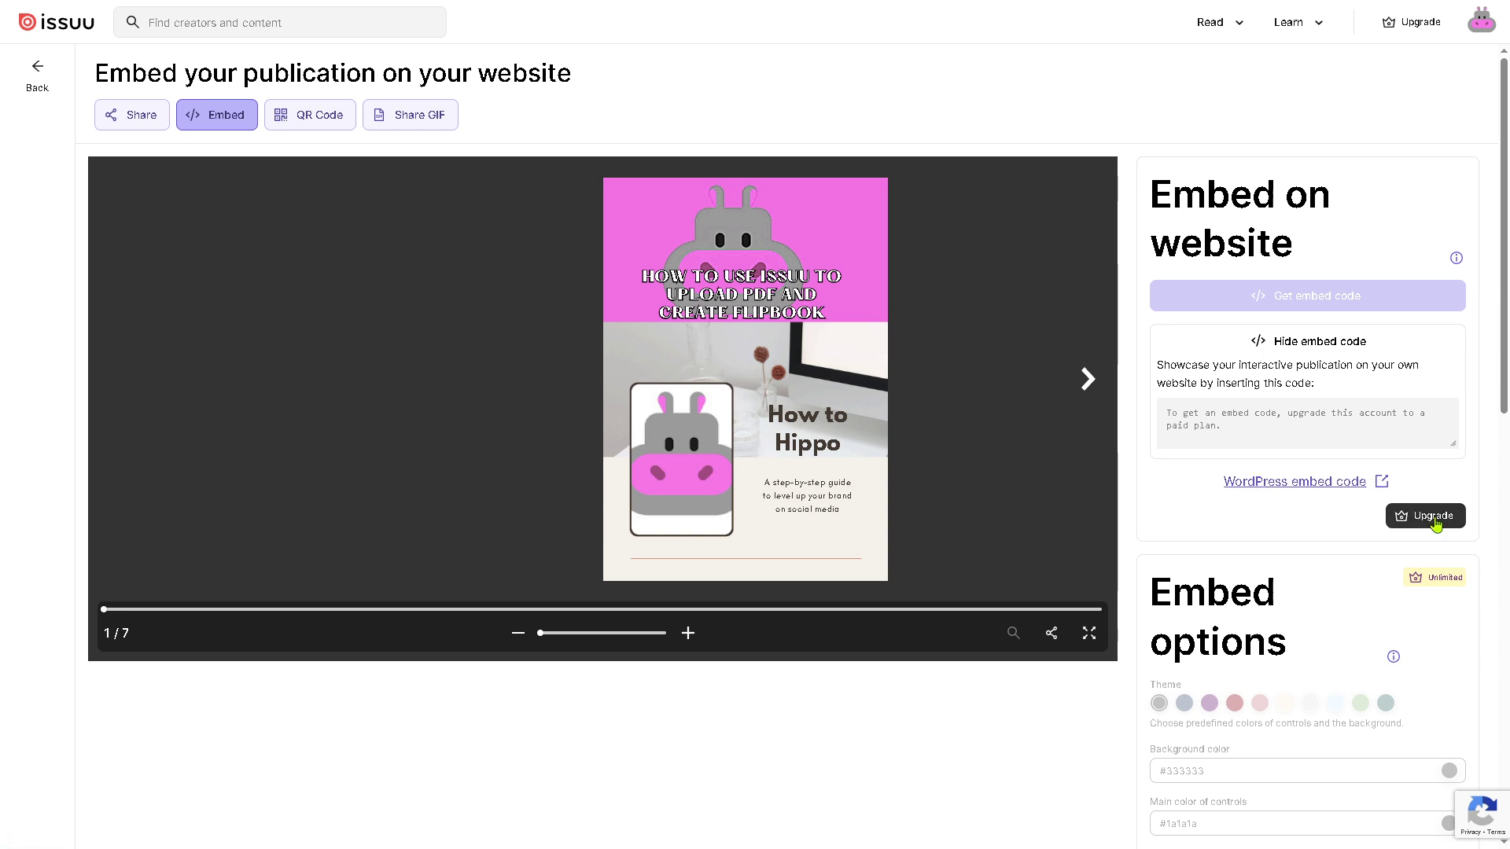
{"action": "left_click", "coordinate": [333, 116]}
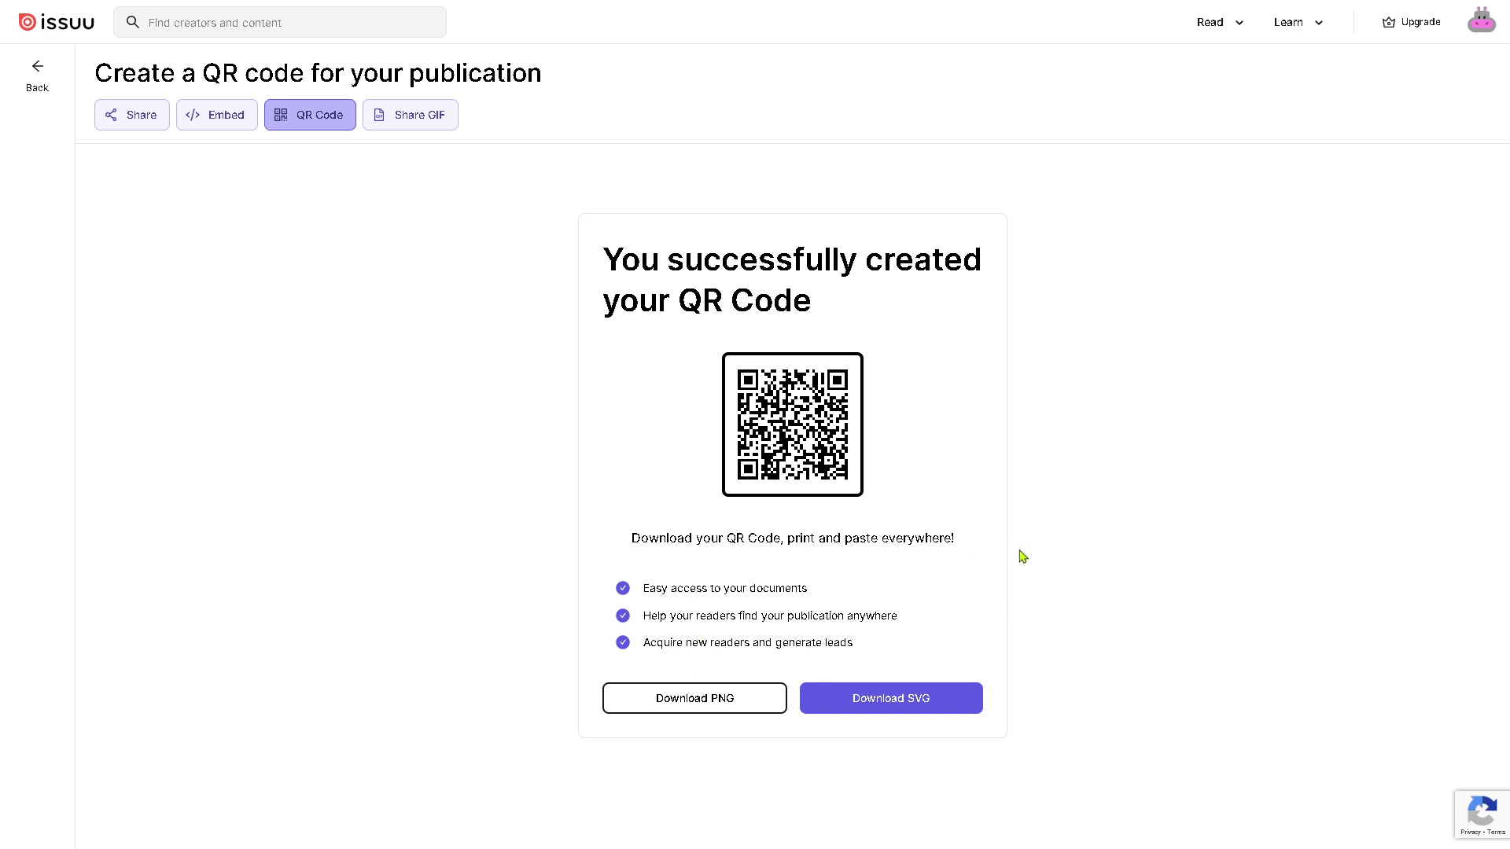
Look at the Share GIF options, then go back to the publication details page.
{"action": "left_click", "coordinate": [430, 124]}
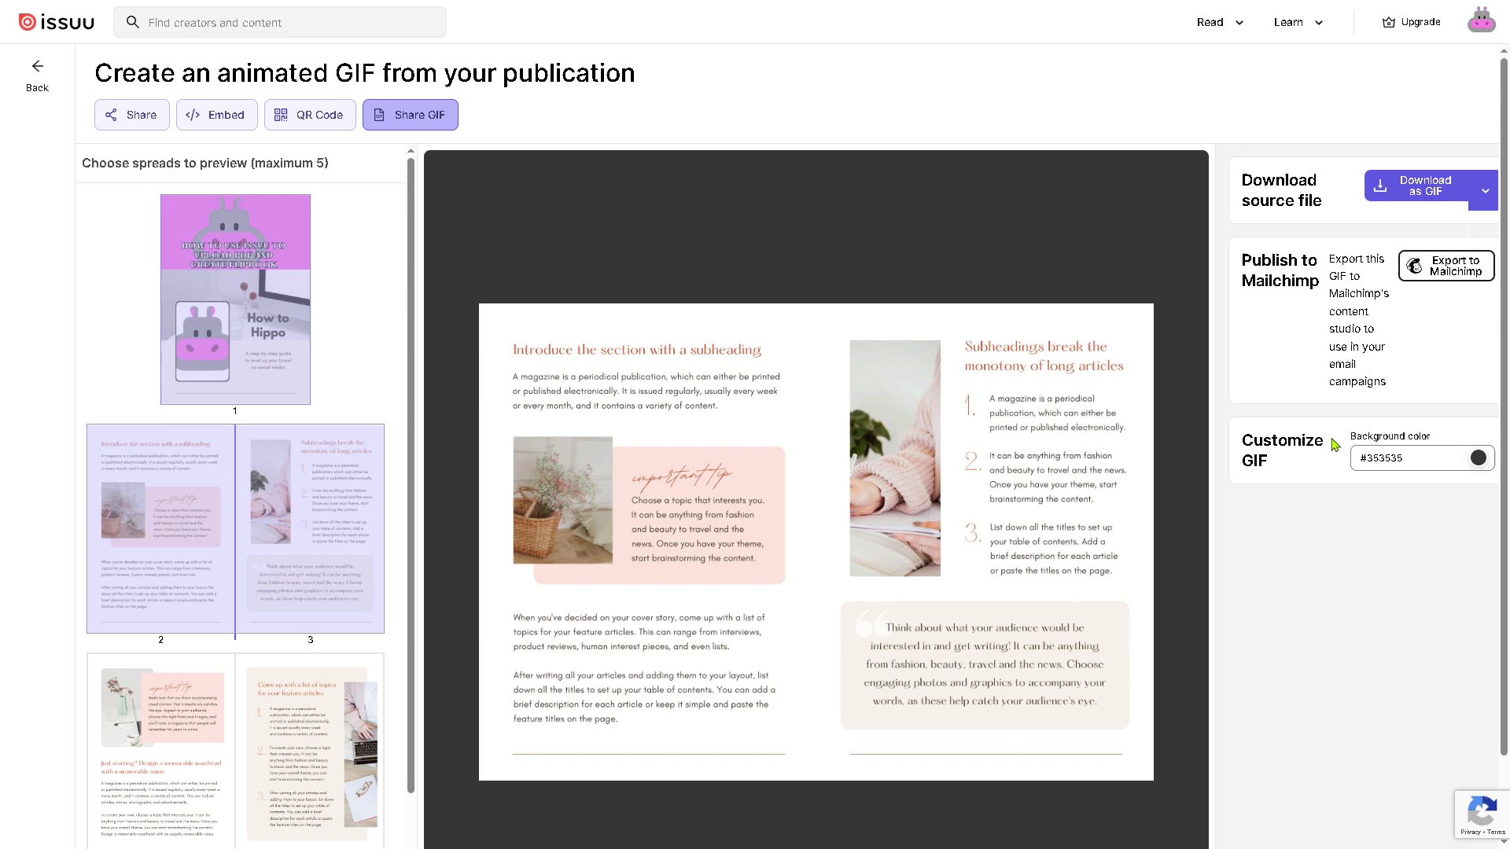
{"action": "left_click", "coordinate": [37, 75]}
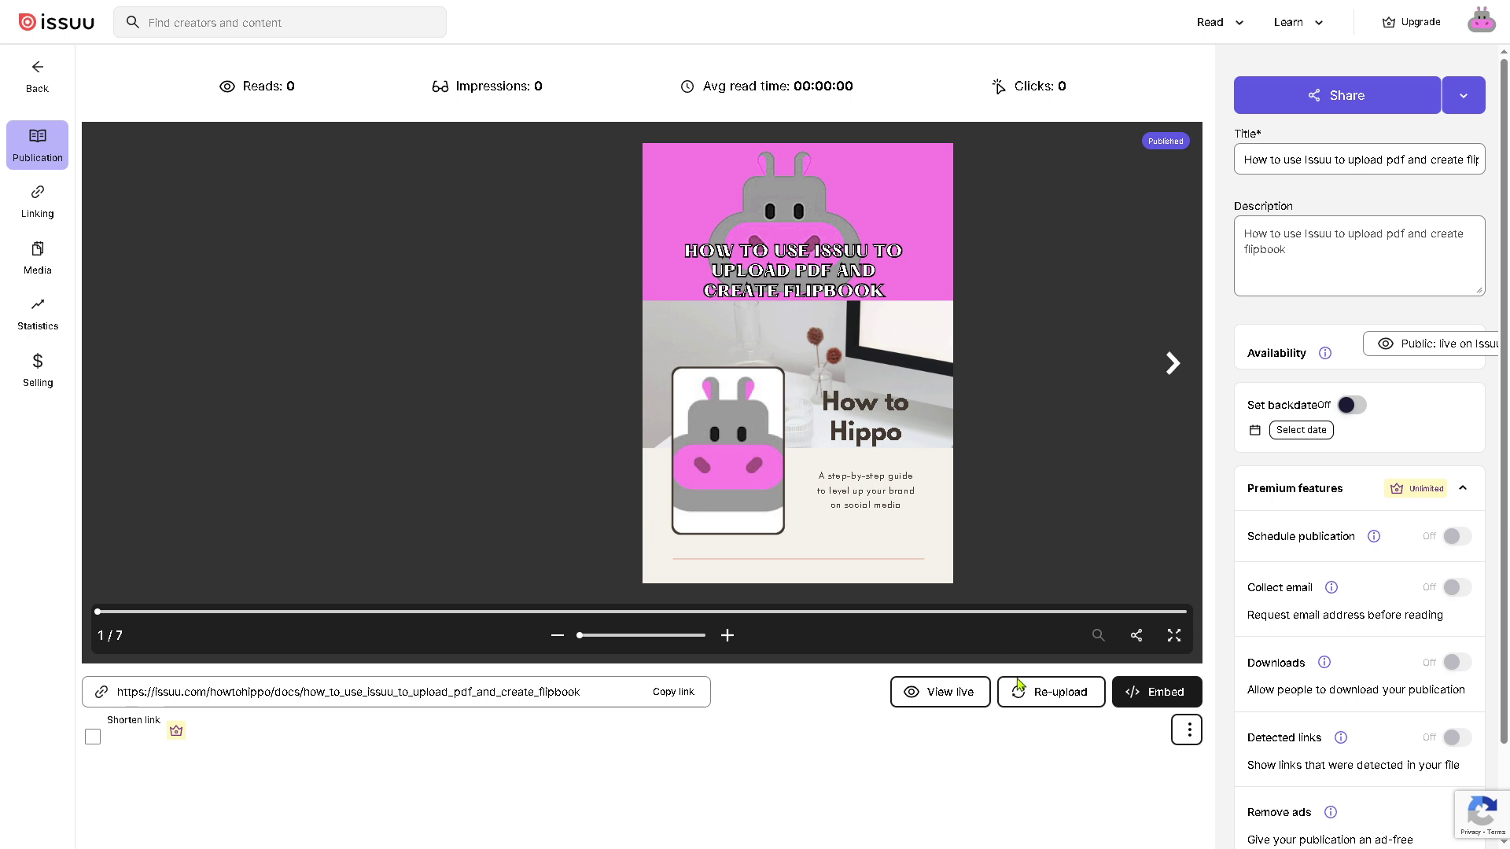
Open the live flipbook and page through to the 6-7 spread and end screen.
{"action": "left_click", "coordinate": [950, 695]}
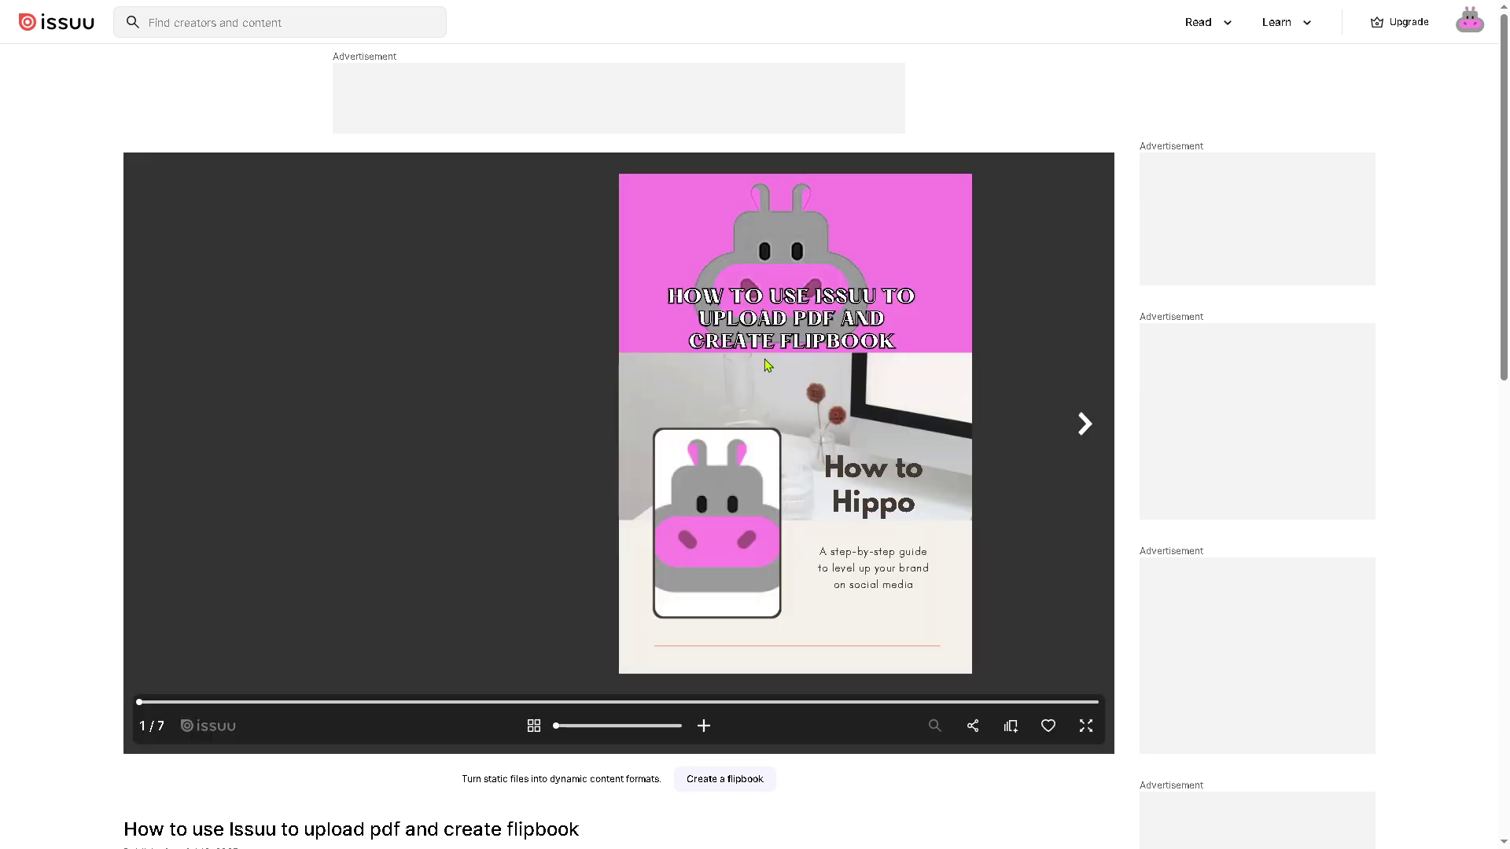
{"action": "left_click", "coordinate": [1085, 443]}
{"action": "left_click", "coordinate": [1086, 442]}
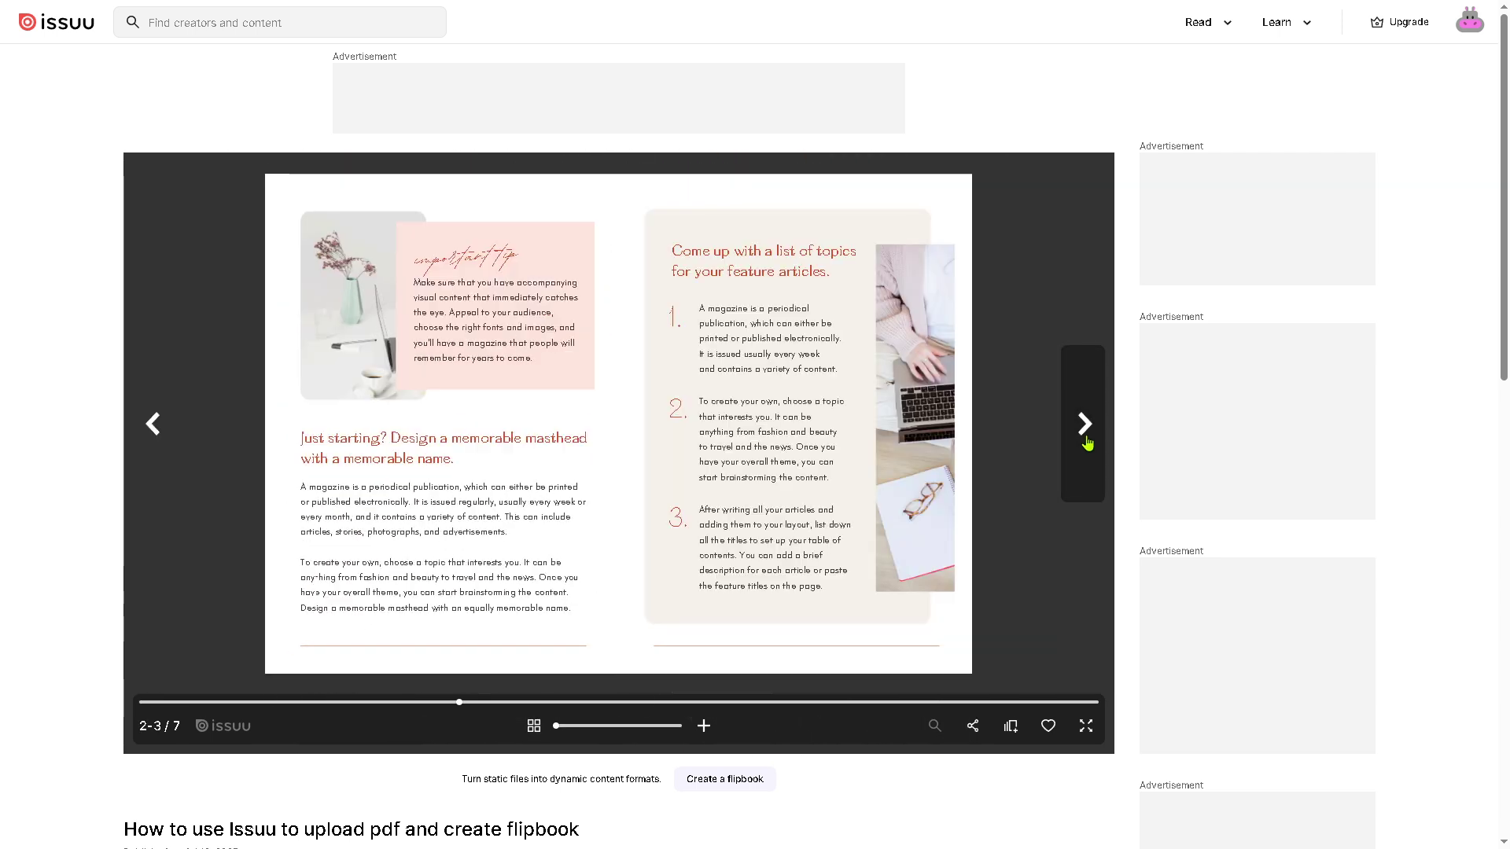
{"action": "left_click", "coordinate": [1084, 442]}
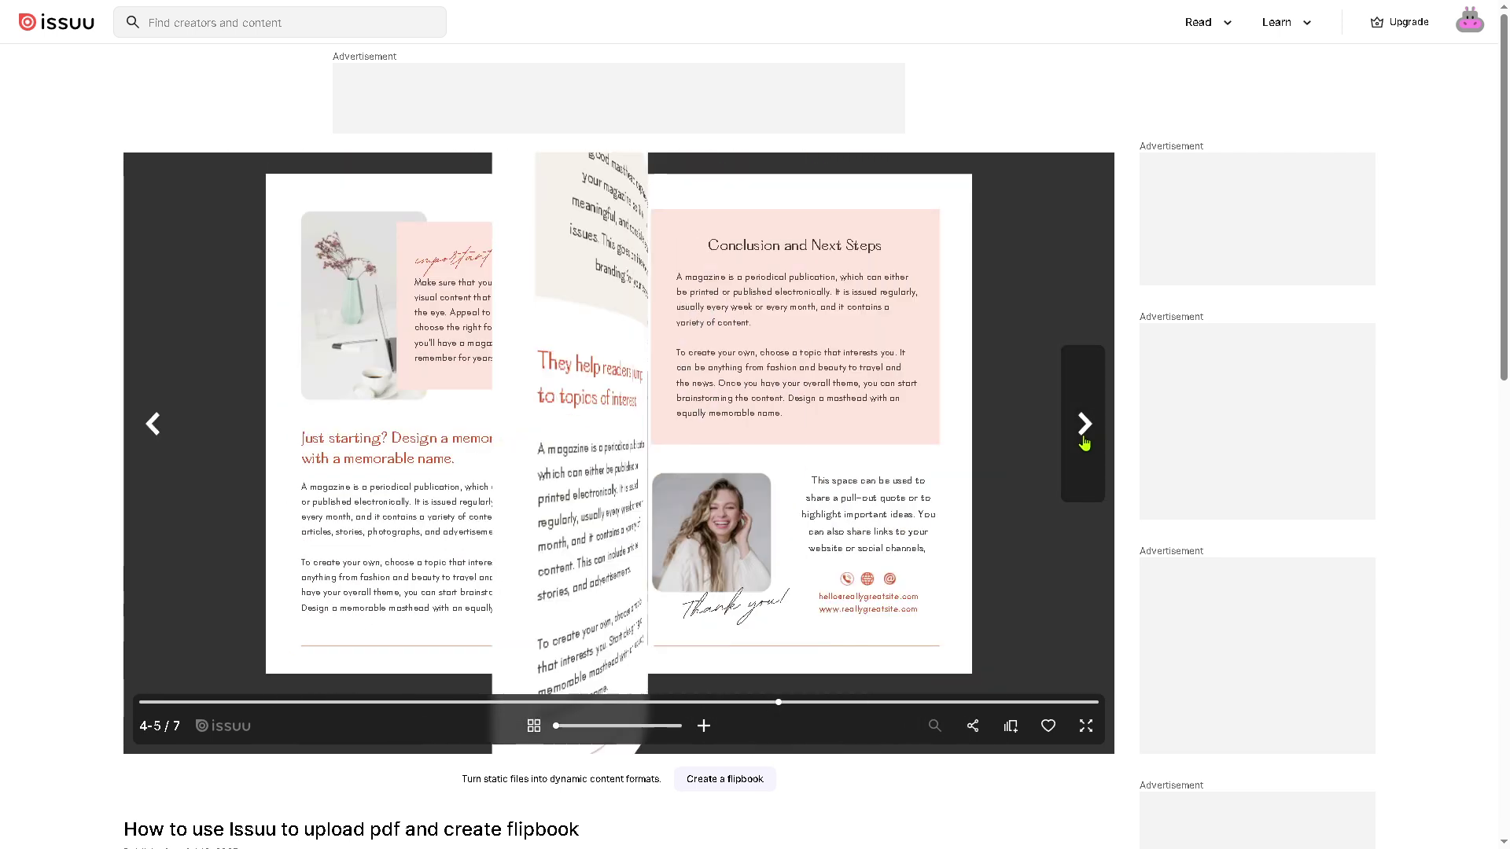
{"action": "left_click", "coordinate": [1083, 428]}
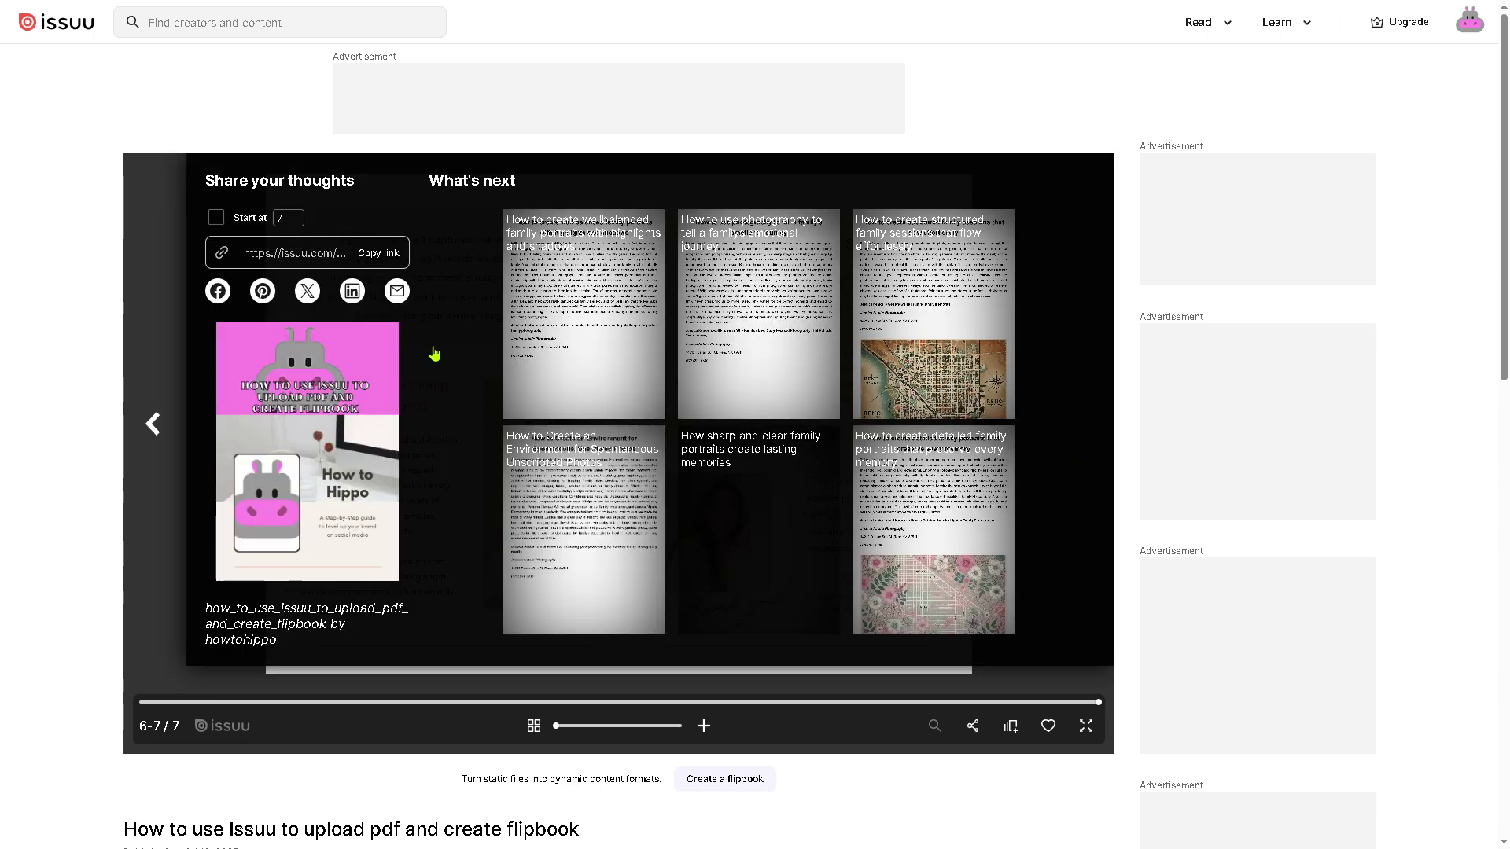